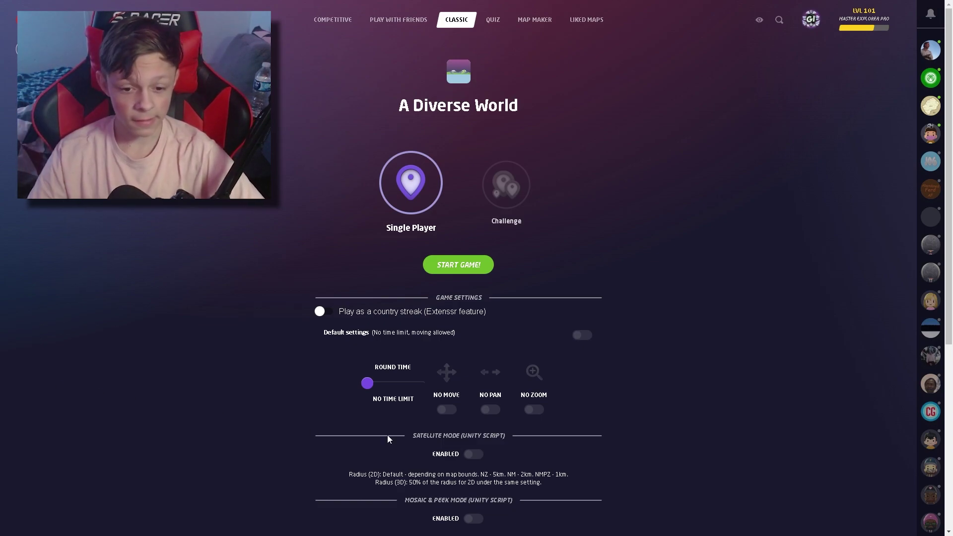
# Start a new game, submit round 1, then guess near Troyes, France for round 2.
pyautogui.click(471, 273)
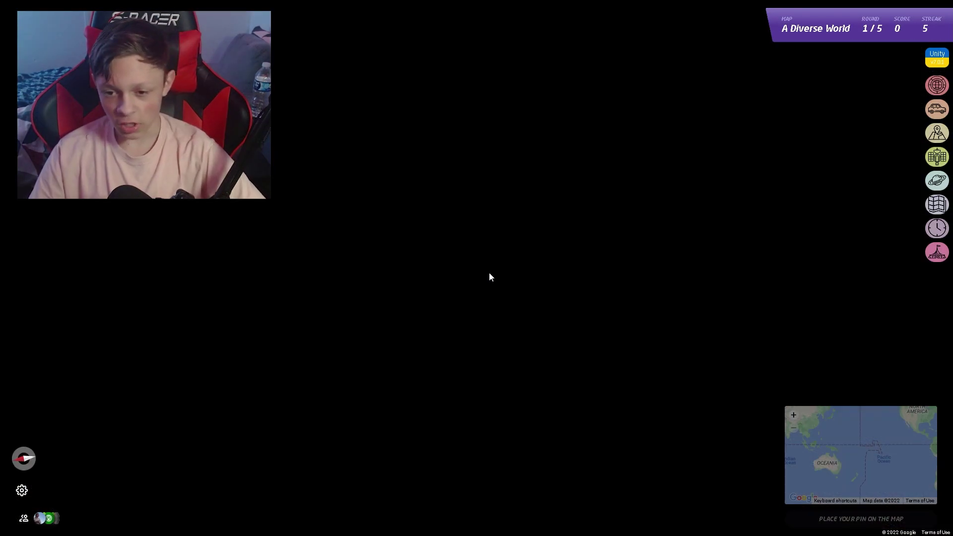
pyautogui.scroll(2, 781, 297)
pyautogui.scroll(2, 781, 298)
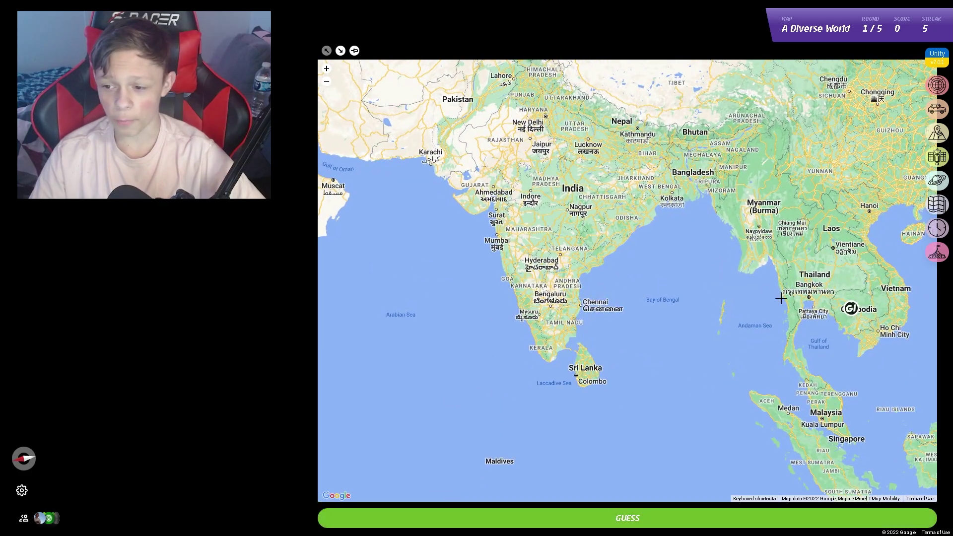
pyautogui.scroll(2, 740, 303)
pyautogui.scroll(2, 700, 276)
pyautogui.scroll(2, 668, 244)
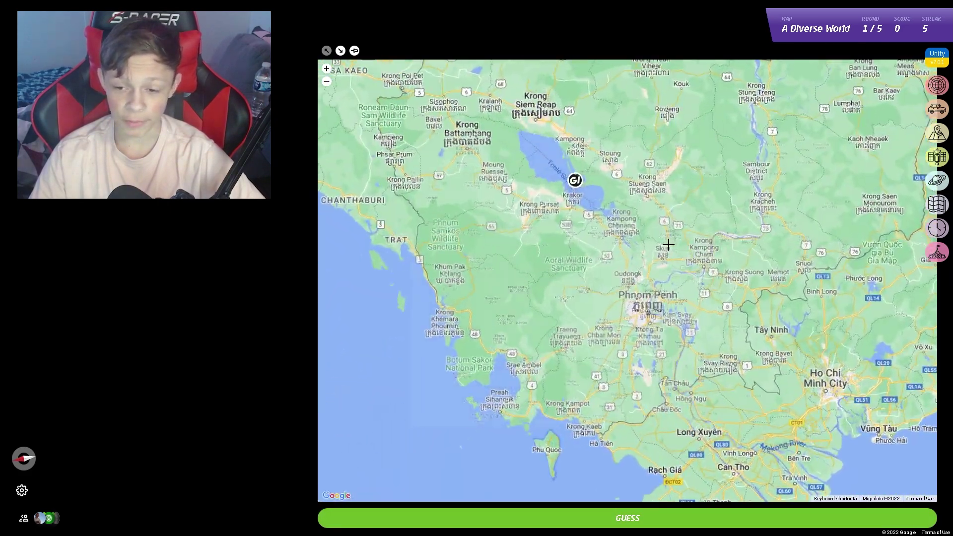
pyautogui.scroll(-2, 648, 249)
pyautogui.scroll(-2, 611, 257)
pyautogui.scroll(-2, 574, 268)
pyautogui.scroll(-1, 541, 276)
pyautogui.press('space')
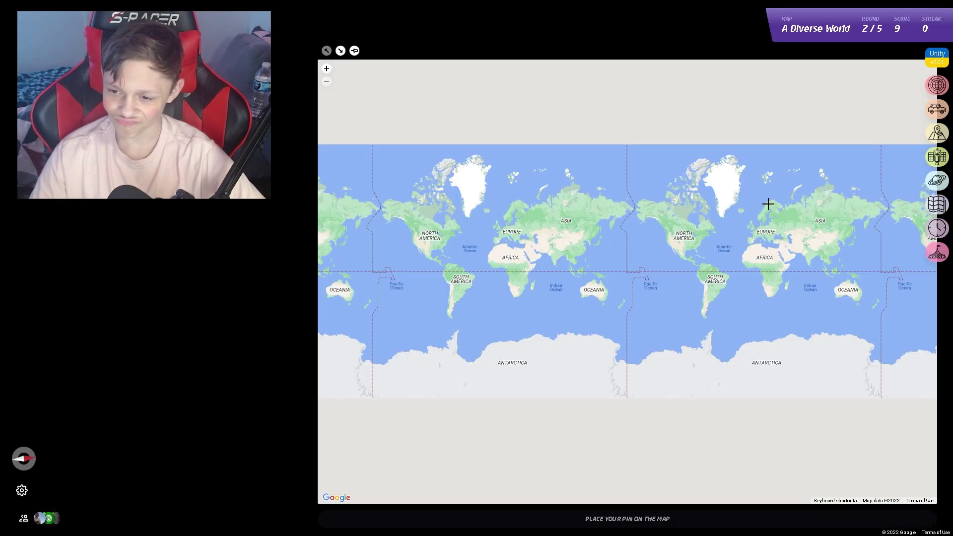
pyautogui.scroll(2, 768, 203)
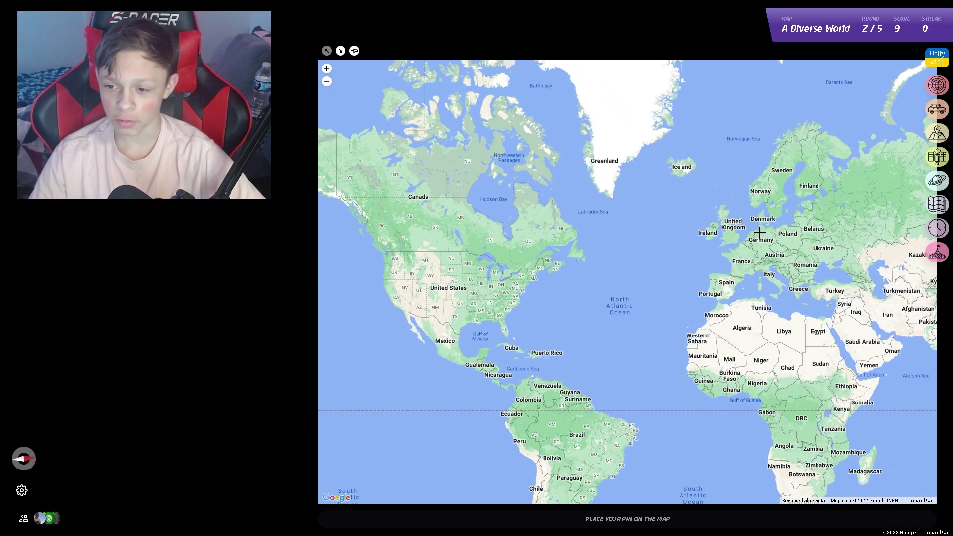
pyautogui.scroll(3, 760, 236)
pyautogui.click(743, 262)
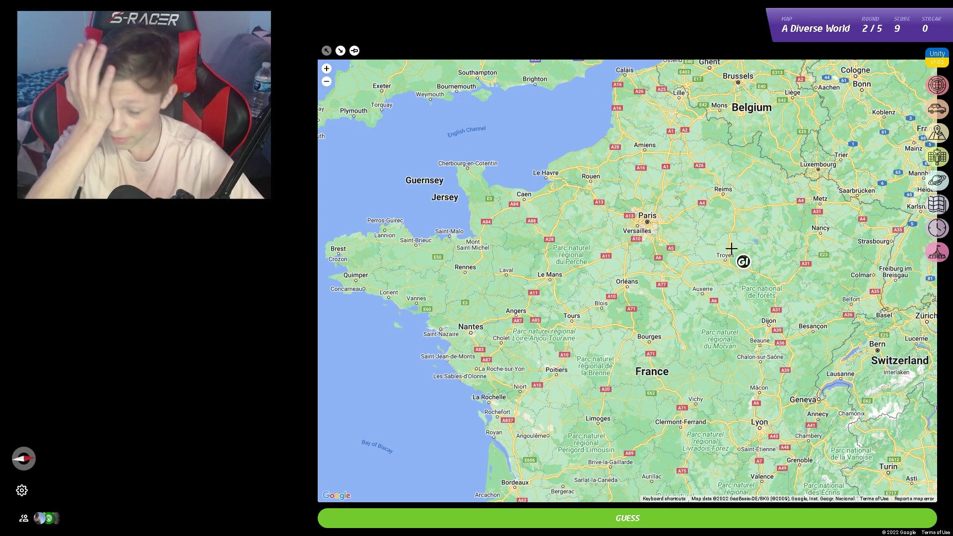
pyautogui.press('space')
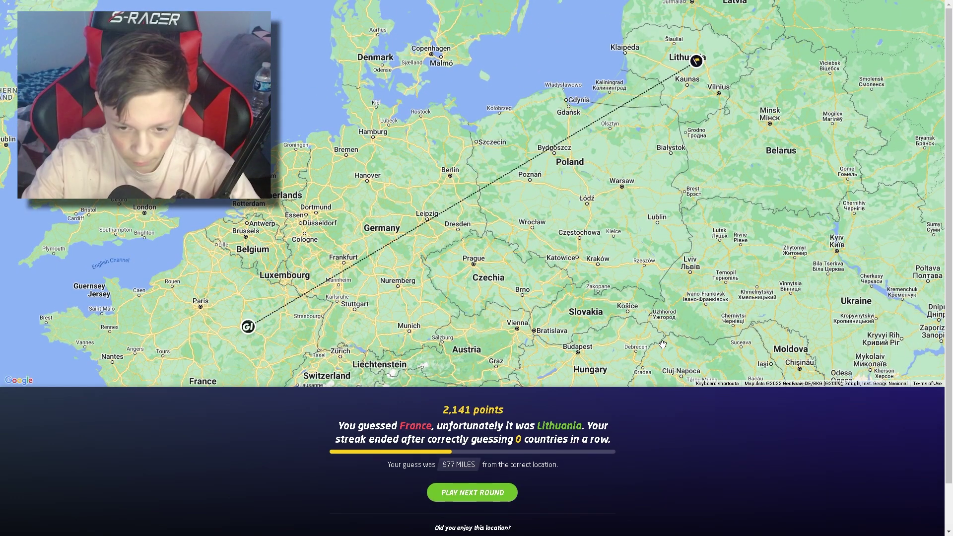
# Pin and submit a New Zealand guess for round 3.
pyautogui.click(496, 485)
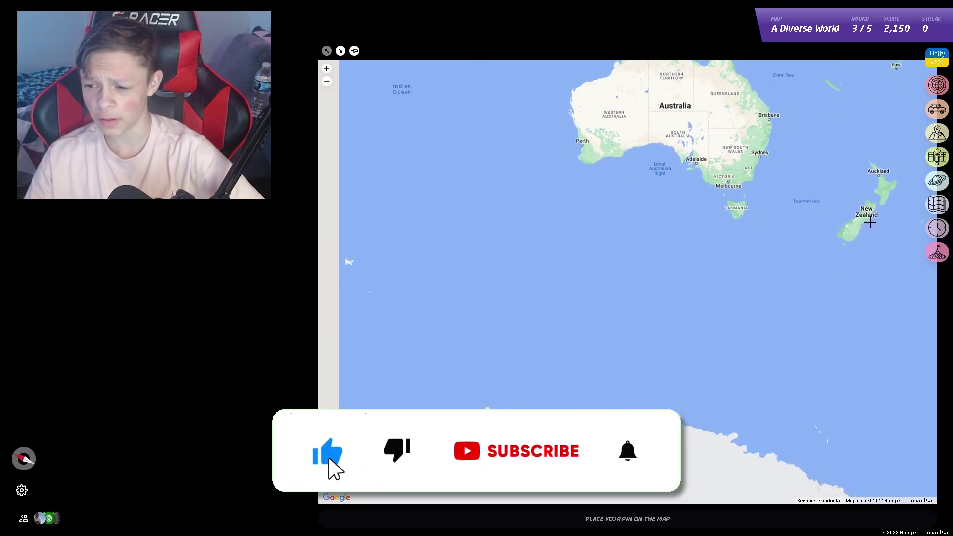
pyautogui.click(871, 218)
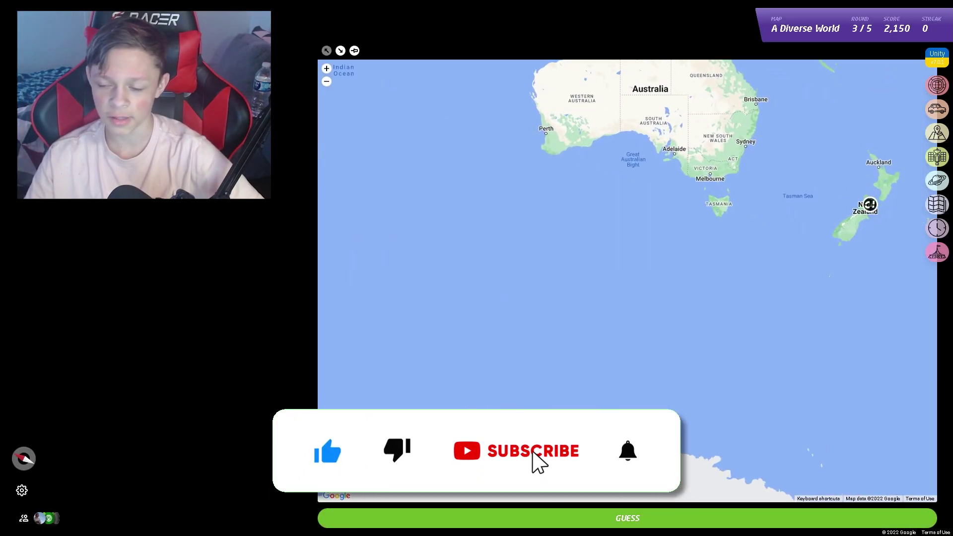
pyautogui.moveTo(831, 236); pyautogui.dragTo(660, 281)
pyautogui.scroll(3, 660, 281)
pyautogui.scroll(1, 659, 281)
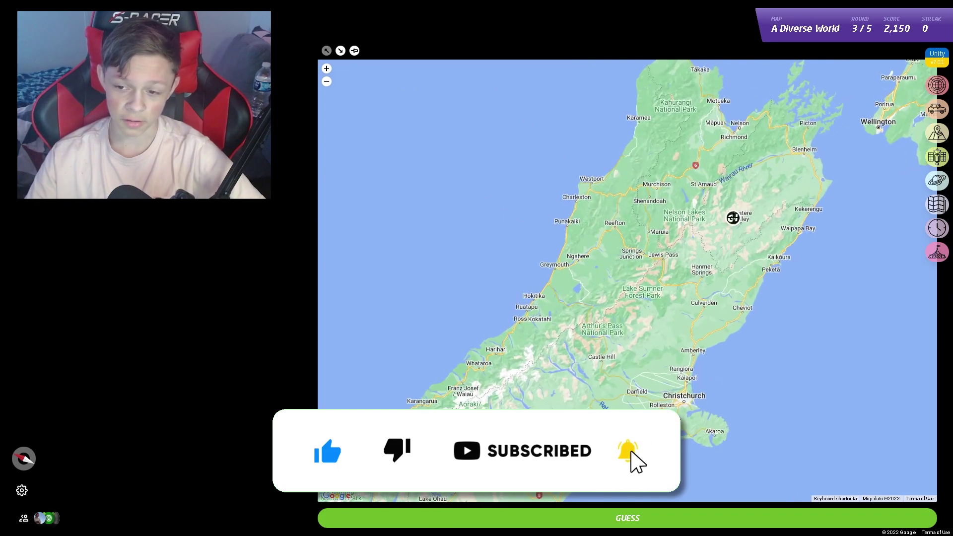
pyautogui.scroll(-2, 551, 373)
pyautogui.click(571, 518)
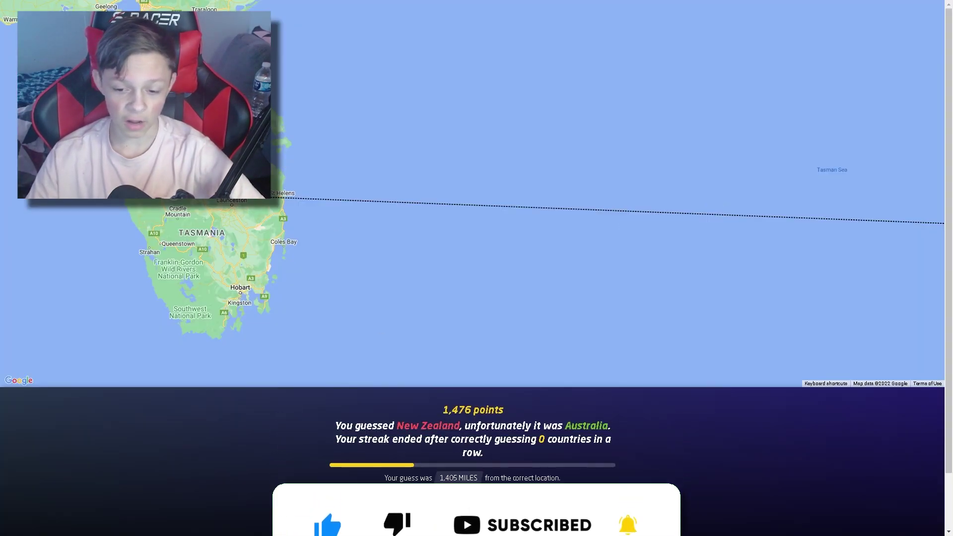
# Guess Czechia in round 4, then pin near Nazareth in round 5.
pyautogui.click(498, 485)
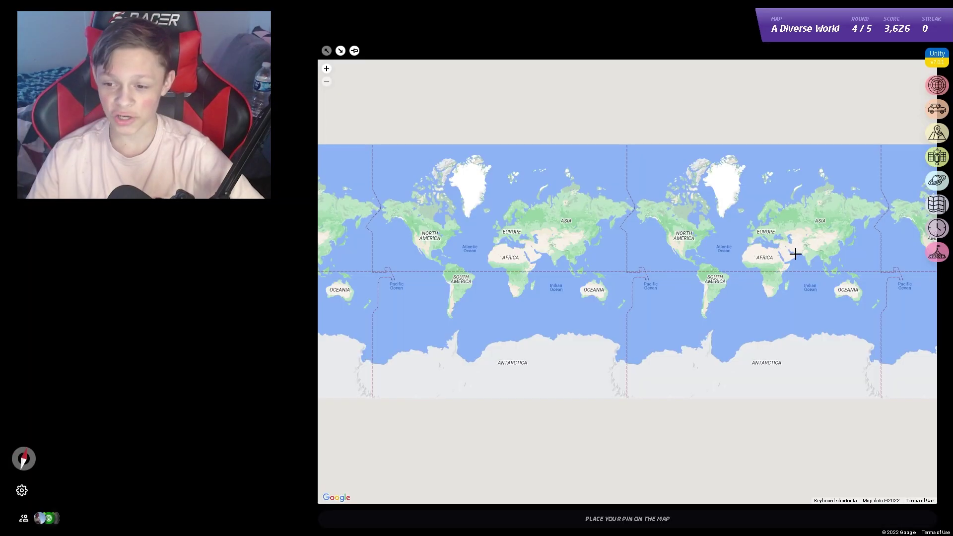
pyautogui.scroll(2, 760, 246)
pyautogui.click(758, 240)
pyautogui.click(491, 517)
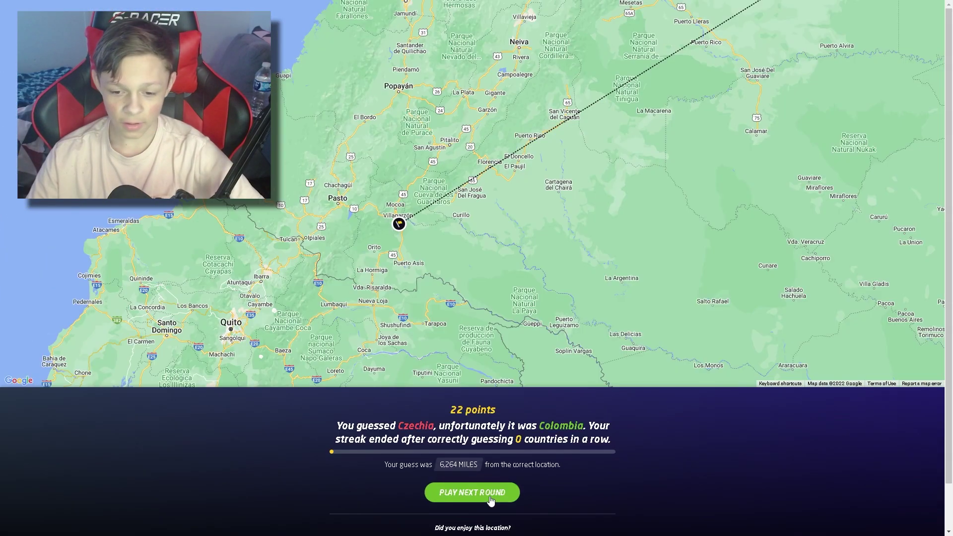
pyautogui.click(491, 494)
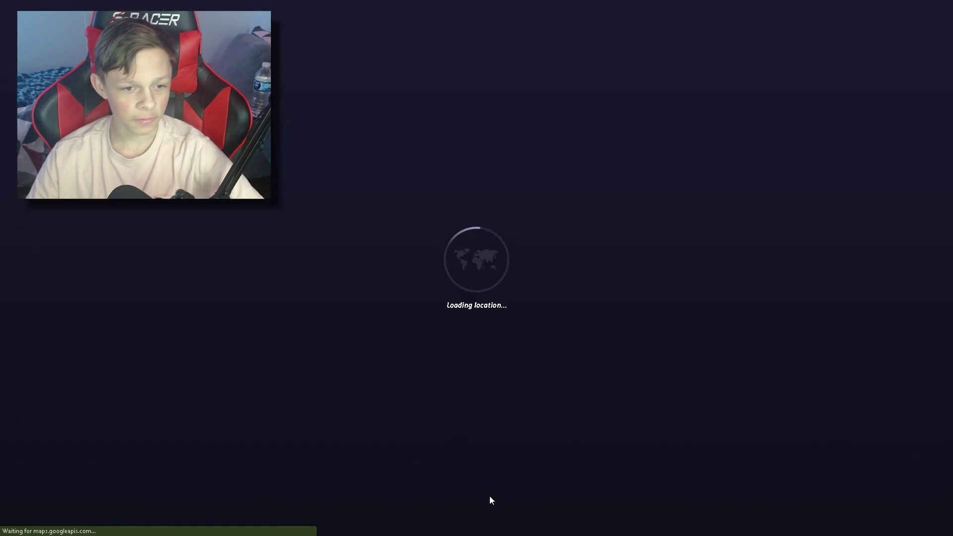
pyautogui.scroll(1, 875, 398)
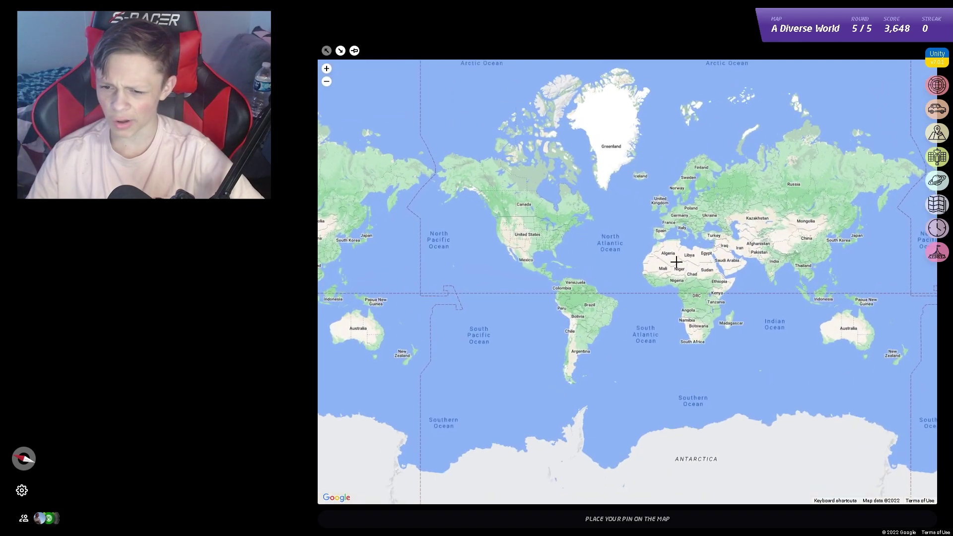
pyautogui.scroll(2, 690, 245)
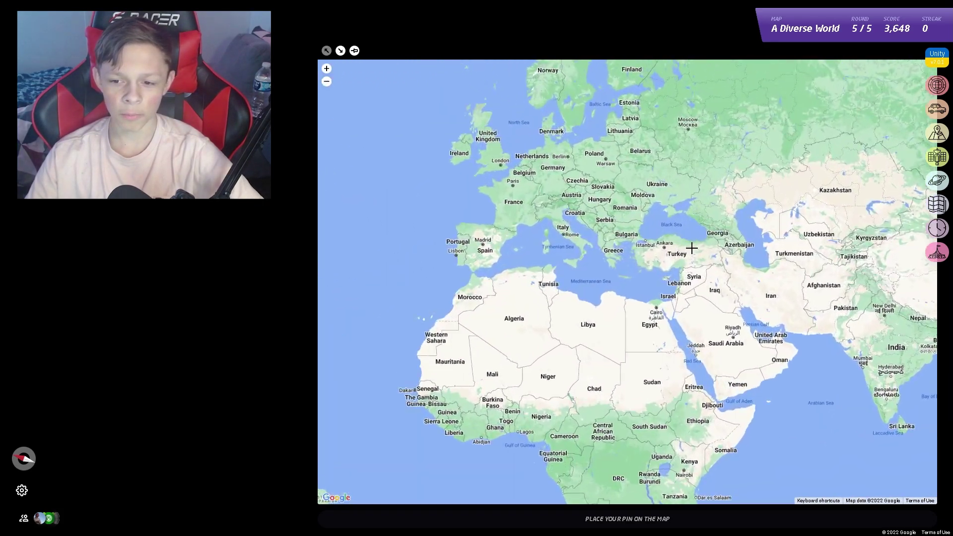
pyautogui.scroll(1, 667, 288)
pyautogui.scroll(1, 654, 328)
pyautogui.scroll(1, 655, 328)
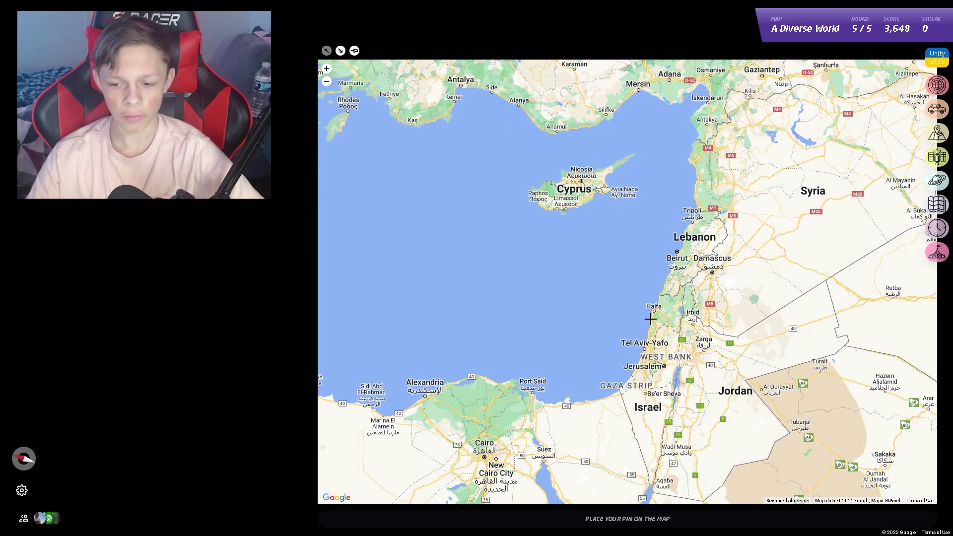
pyautogui.scroll(2, 654, 291)
pyautogui.scroll(2, 652, 350)
pyautogui.click(554, 316)
pyautogui.scroll(-2, 554, 316)
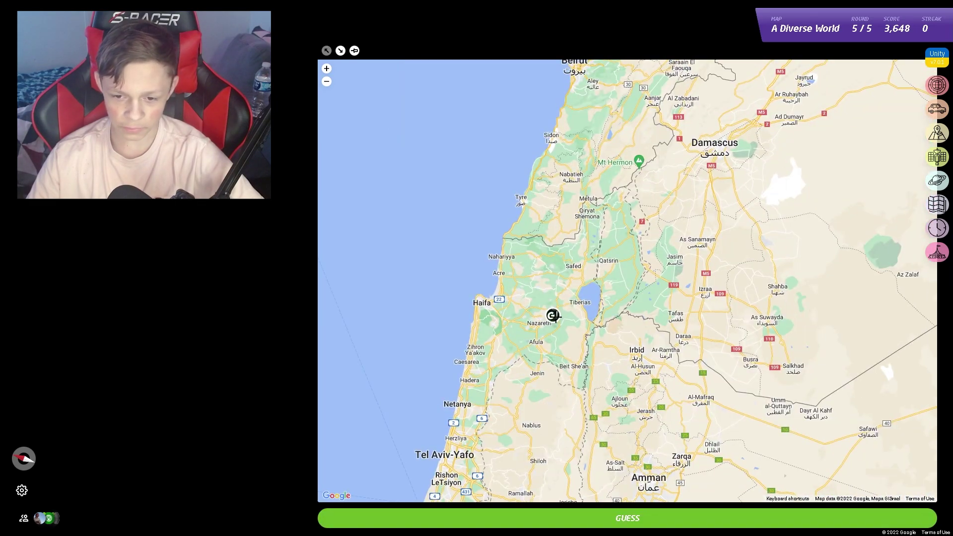
pyautogui.scroll(-1, 570, 320)
pyautogui.scroll(-1, 574, 317)
pyautogui.scroll(-1, 578, 313)
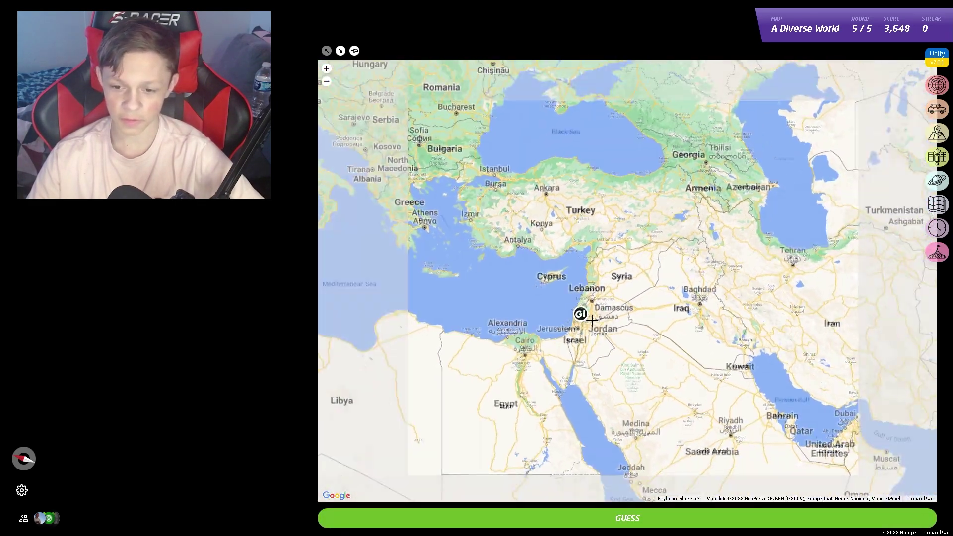
pyautogui.scroll(-1, 585, 316)
pyautogui.scroll(1, 587, 323)
pyautogui.scroll(1, 592, 326)
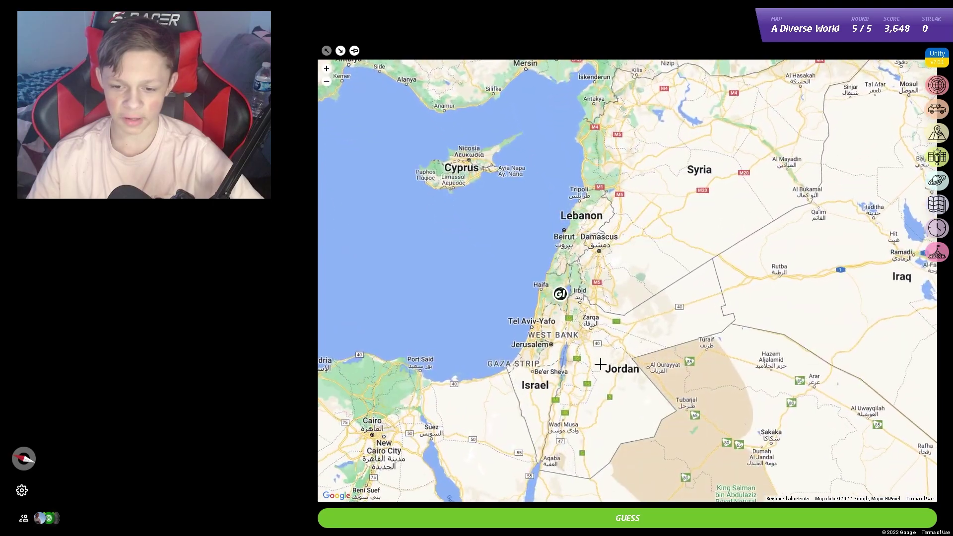
pyautogui.scroll(-1, 592, 356)
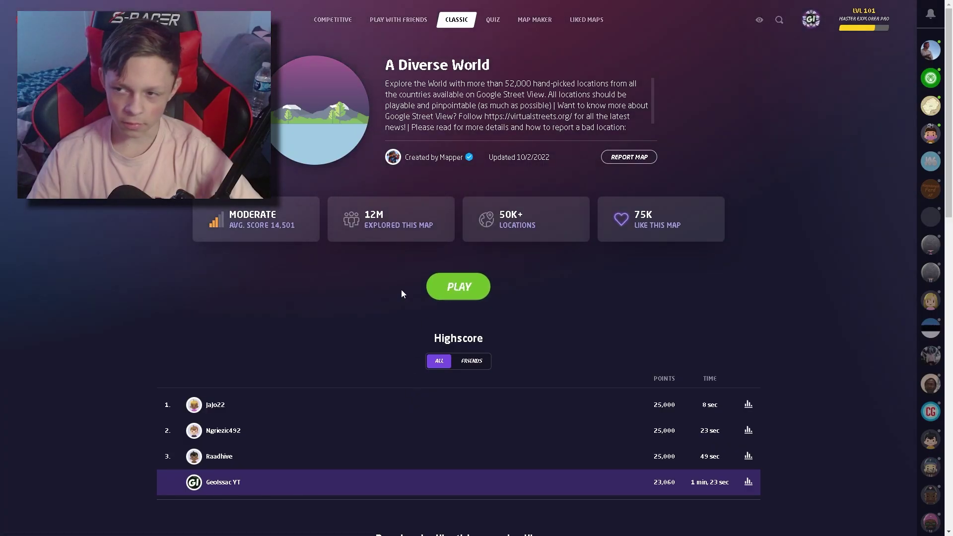
# Start another game and guess Romania in round 1.
pyautogui.click(459, 287)
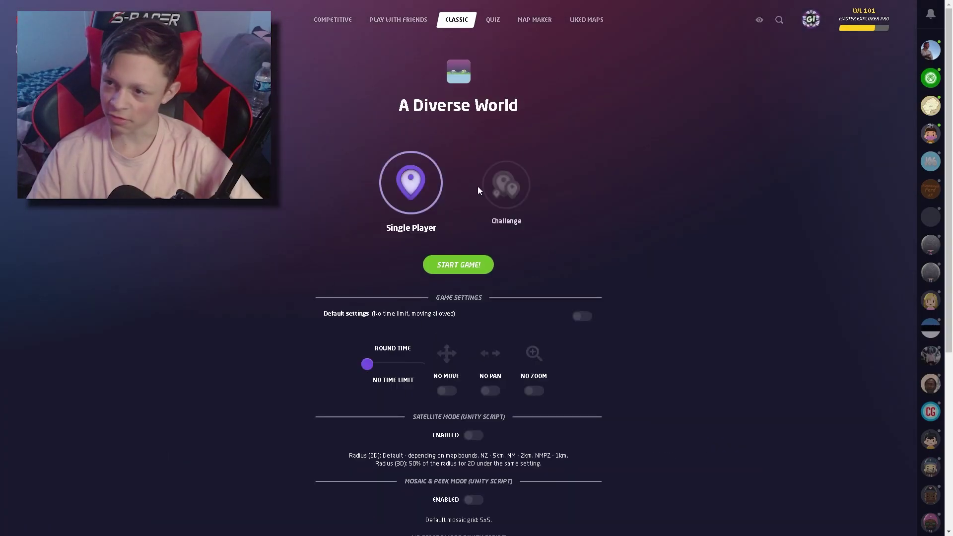
pyautogui.click(473, 268)
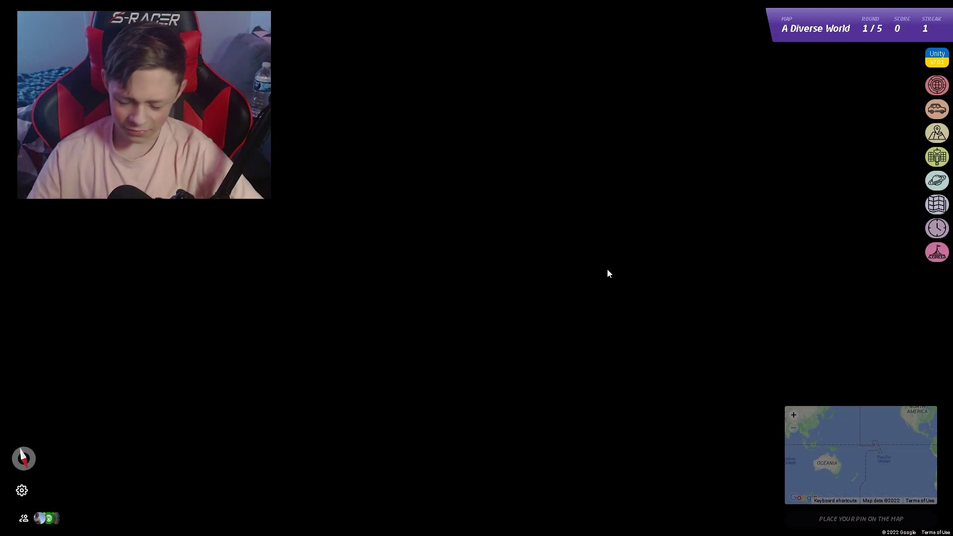
pyautogui.scroll(2, 726, 238)
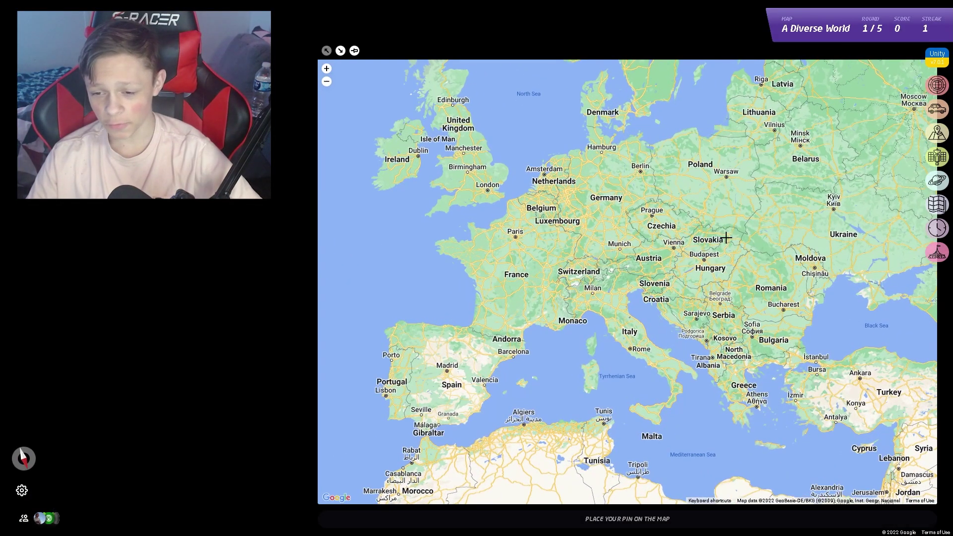
pyautogui.click(726, 238)
pyautogui.moveTo(726, 238); pyautogui.dragTo(504, 288)
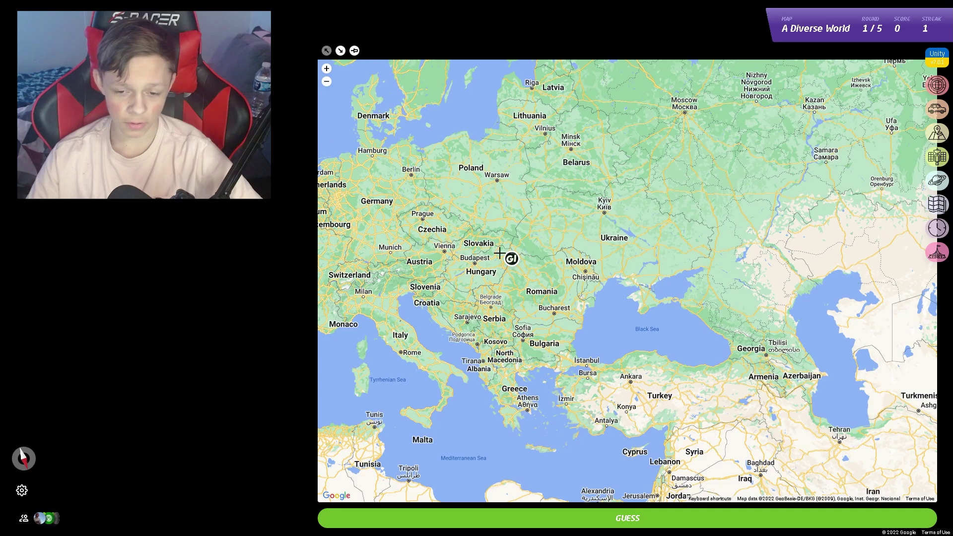
pyautogui.scroll(-2, 515, 255)
pyautogui.scroll(2, 521, 276)
pyautogui.click(547, 300)
pyautogui.press('space')
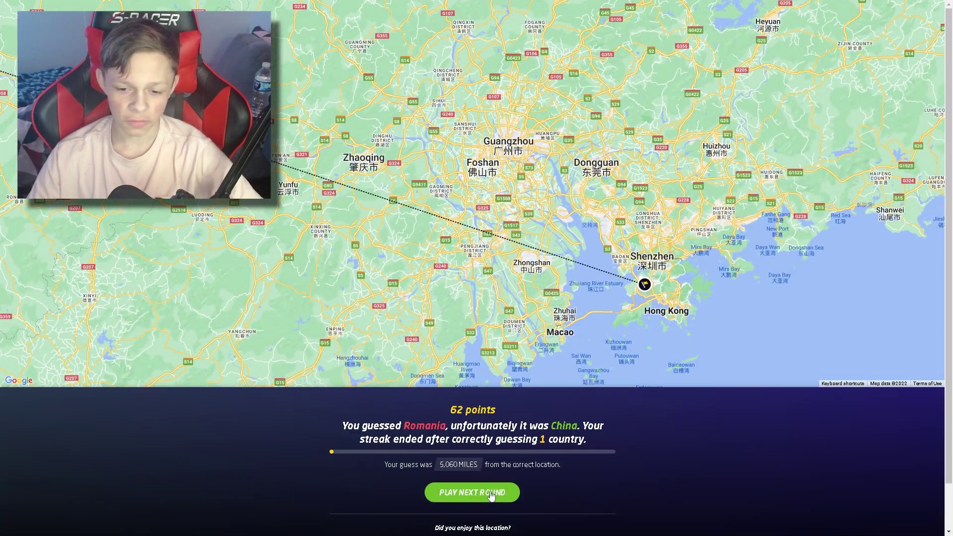
# Guess the Philippines, then the eastern United States near Virginia.
pyautogui.click(491, 497)
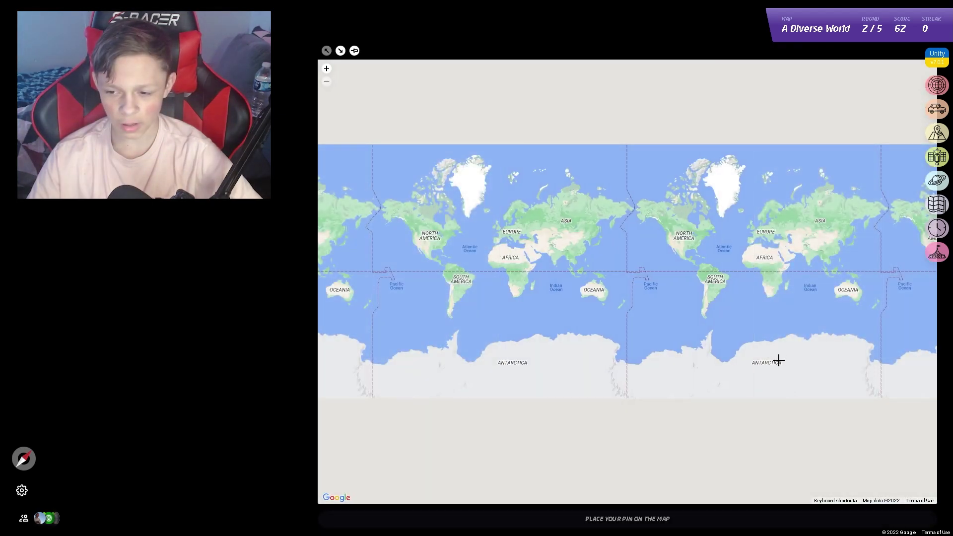
pyautogui.scroll(1, 809, 253)
pyautogui.scroll(1, 588, 282)
pyautogui.scroll(2, 588, 282)
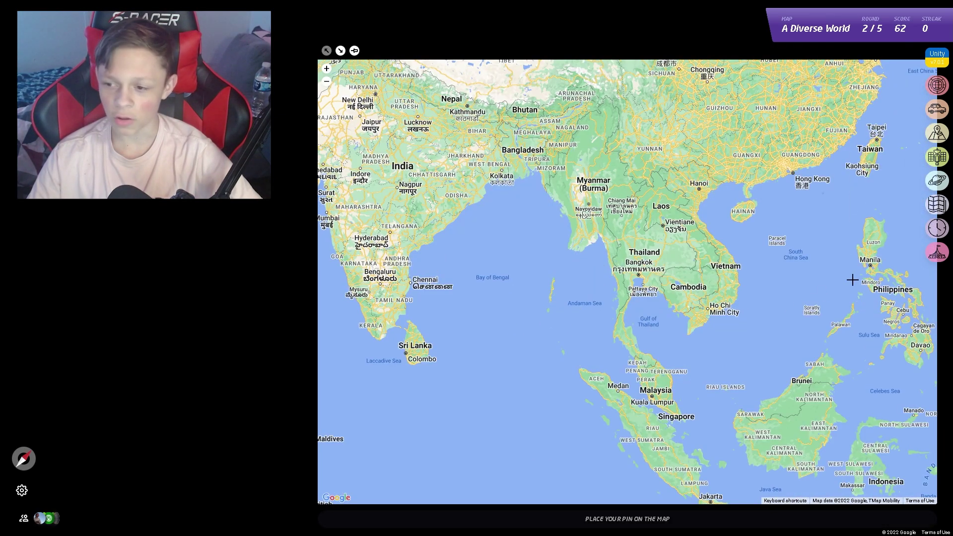
pyautogui.moveTo(852, 279); pyautogui.dragTo(589, 216)
pyautogui.click(603, 201)
pyautogui.press('space')
pyautogui.press('space')
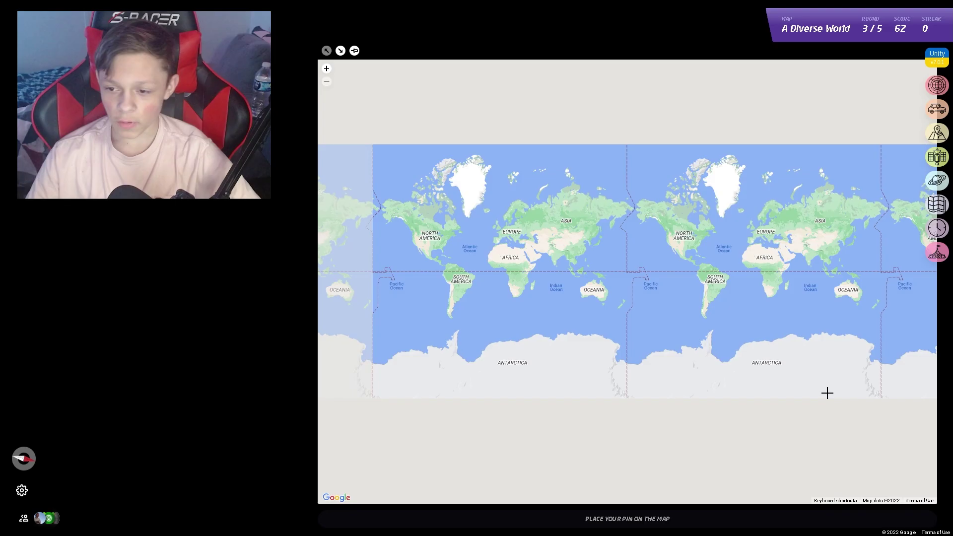
pyautogui.scroll(1, 826, 393)
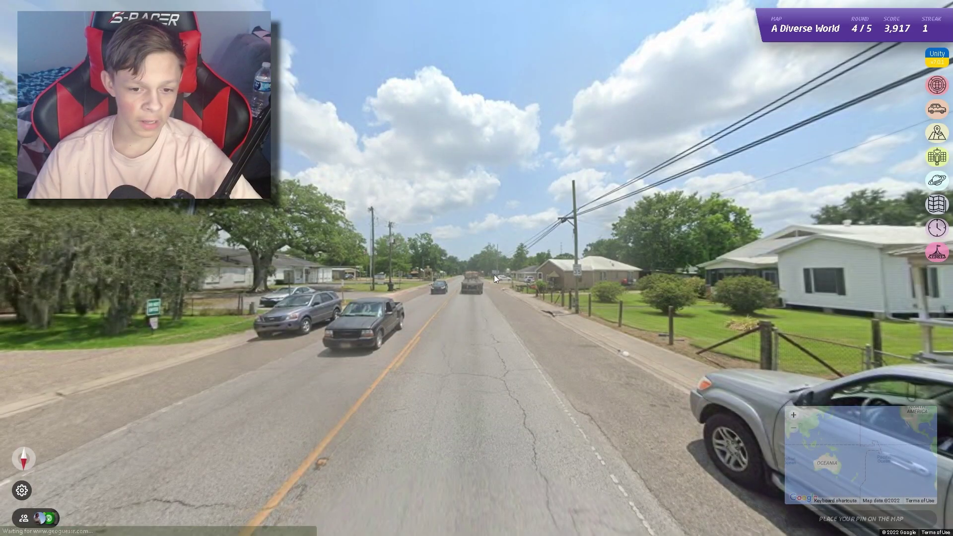
pyautogui.scroll(2, 705, 273)
pyautogui.scroll(1, 694, 269)
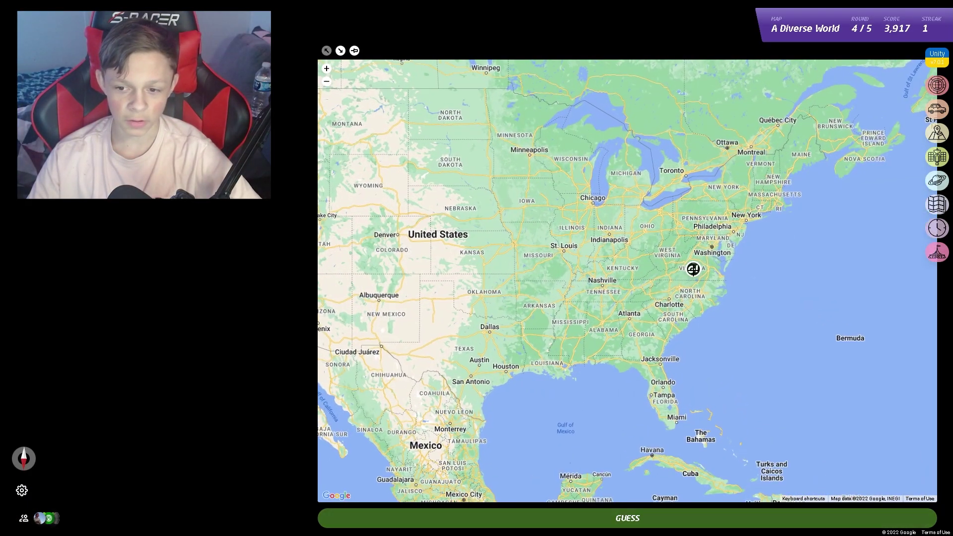
pyautogui.click(693, 268)
pyautogui.press('space')
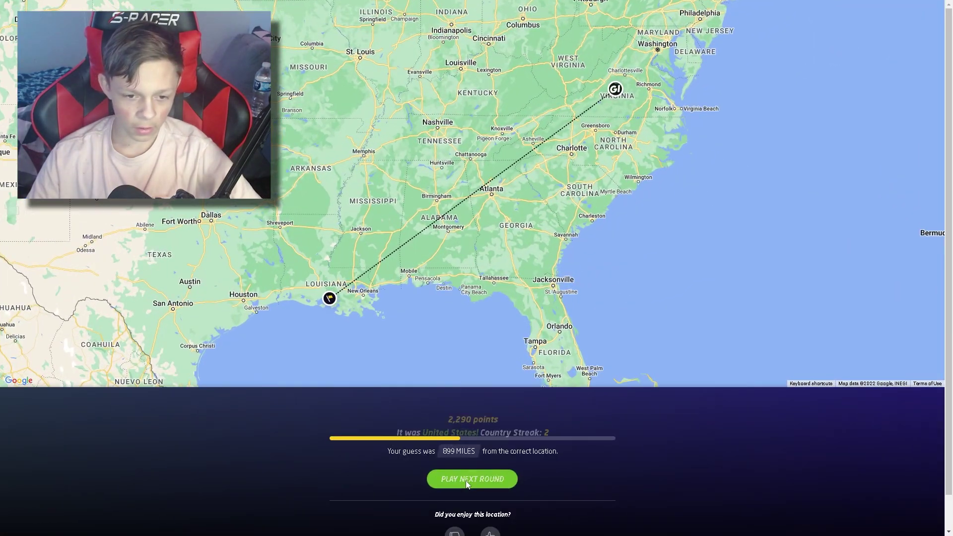
# Guess Norway in the last round, view the summary and return to the map page.
pyautogui.click(467, 481)
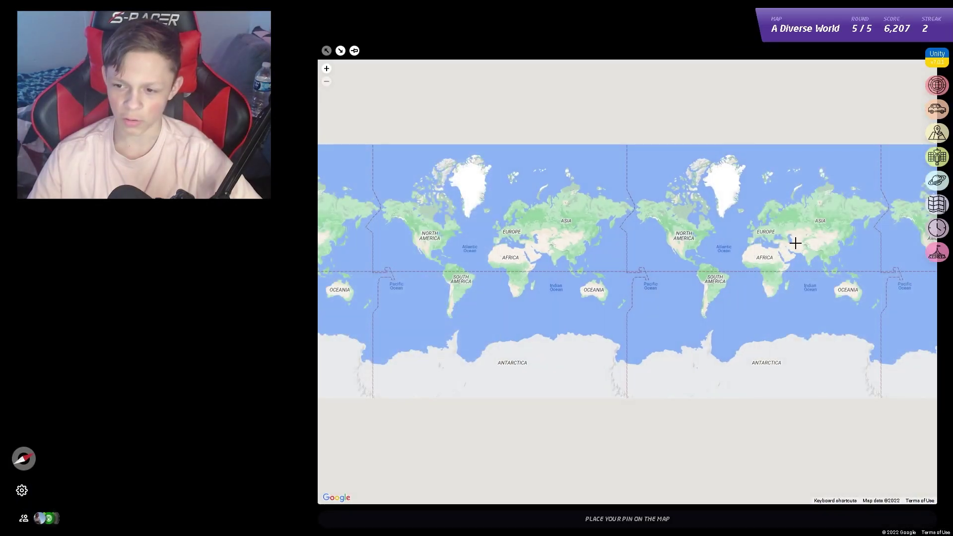
pyautogui.scroll(3, 760, 209)
pyautogui.scroll(2, 766, 196)
pyautogui.scroll(2, 770, 187)
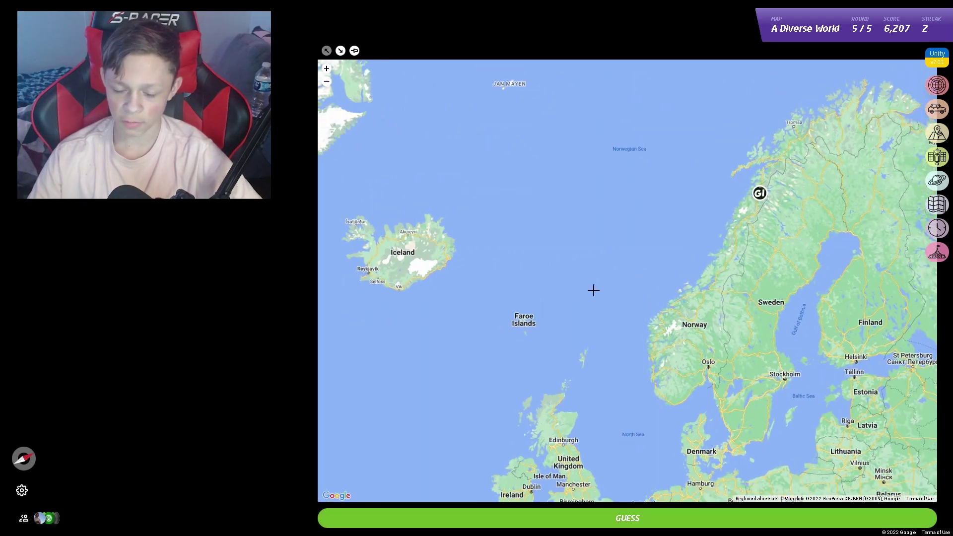
pyautogui.scroll(-2, 593, 290)
pyautogui.press('space')
pyautogui.scroll(-1, 498, 255)
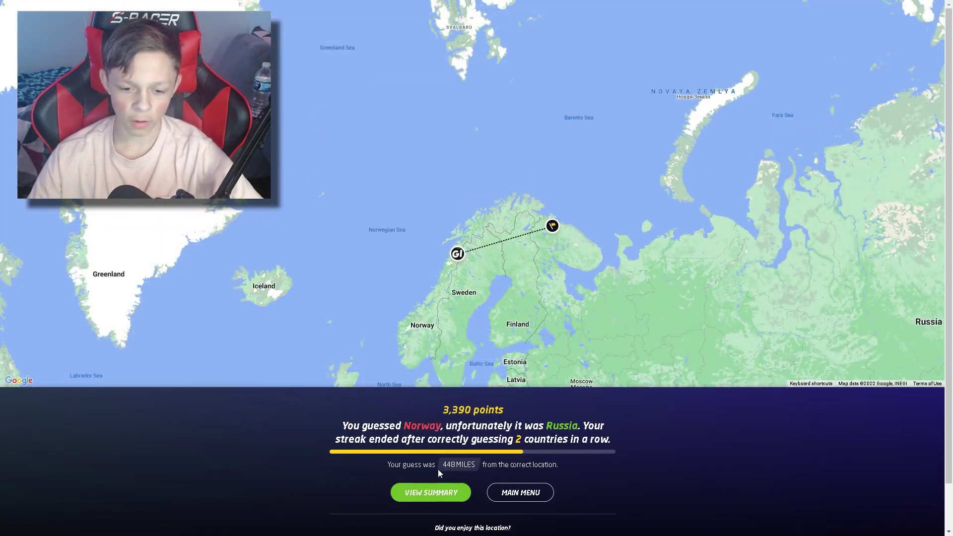
pyautogui.click(432, 492)
pyautogui.click(395, 468)
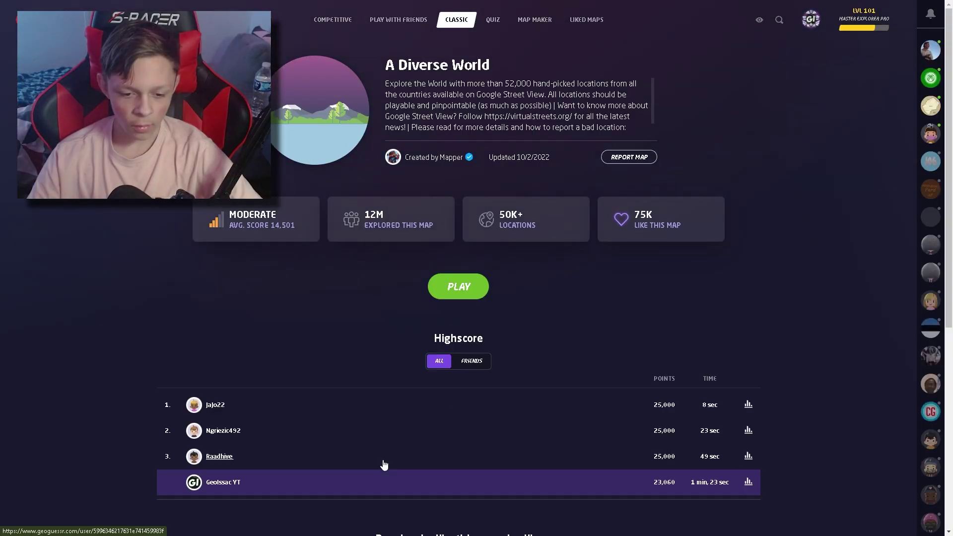
# Start a new game and guess northern Italy, just northwest of Bolzano.
pyautogui.click(471, 284)
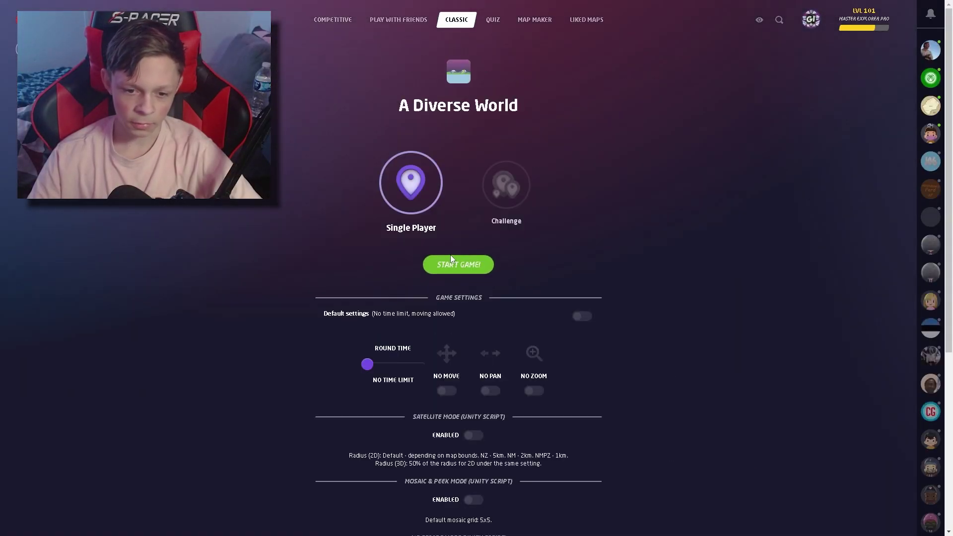
pyautogui.click(451, 263)
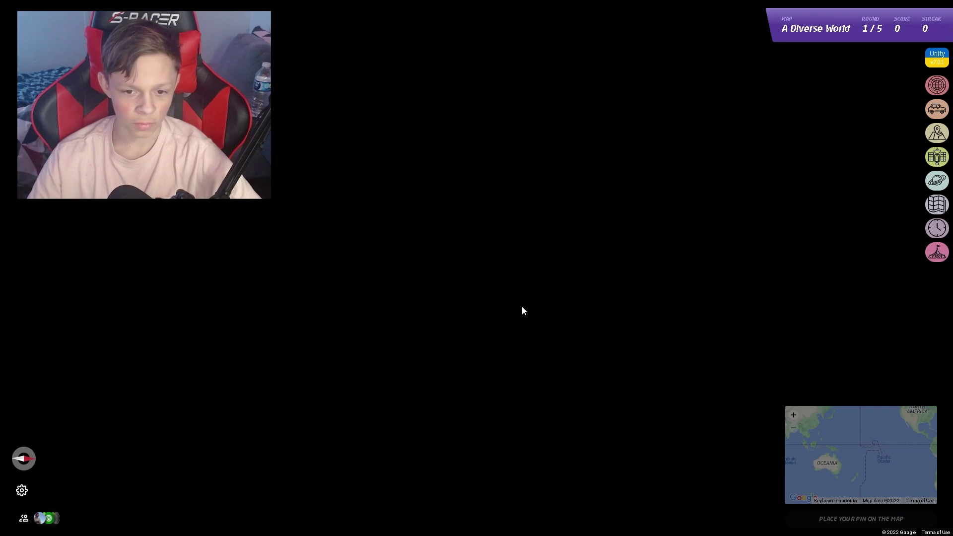
pyautogui.scroll(2, 631, 352)
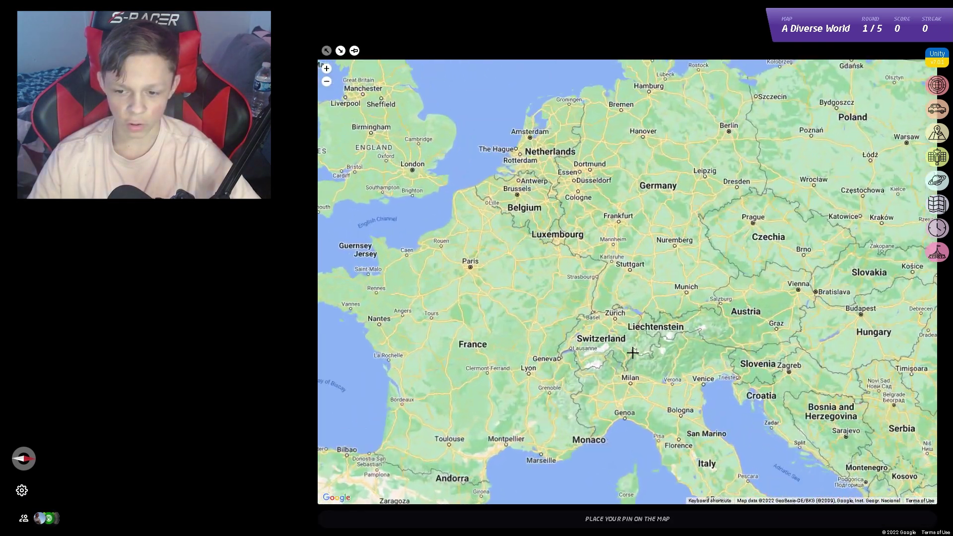
pyautogui.scroll(2, 632, 352)
pyautogui.scroll(2, 660, 356)
pyautogui.scroll(2, 630, 345)
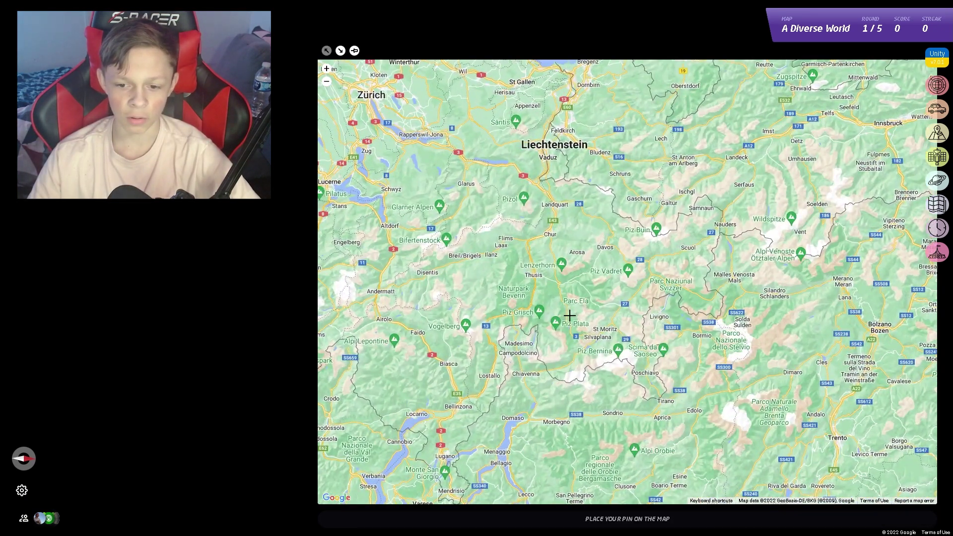
pyautogui.click(612, 327)
pyautogui.moveTo(443, 331); pyautogui.dragTo(633, 329)
pyautogui.moveTo(915, 230); pyautogui.dragTo(527, 277)
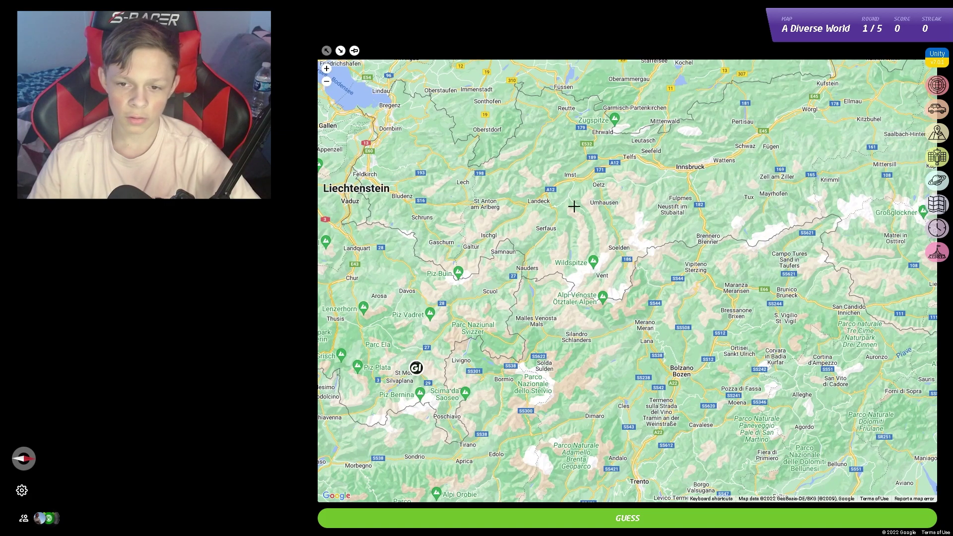
pyautogui.moveTo(588, 362); pyautogui.dragTo(662, 328)
pyautogui.scroll(-1, 383, 247)
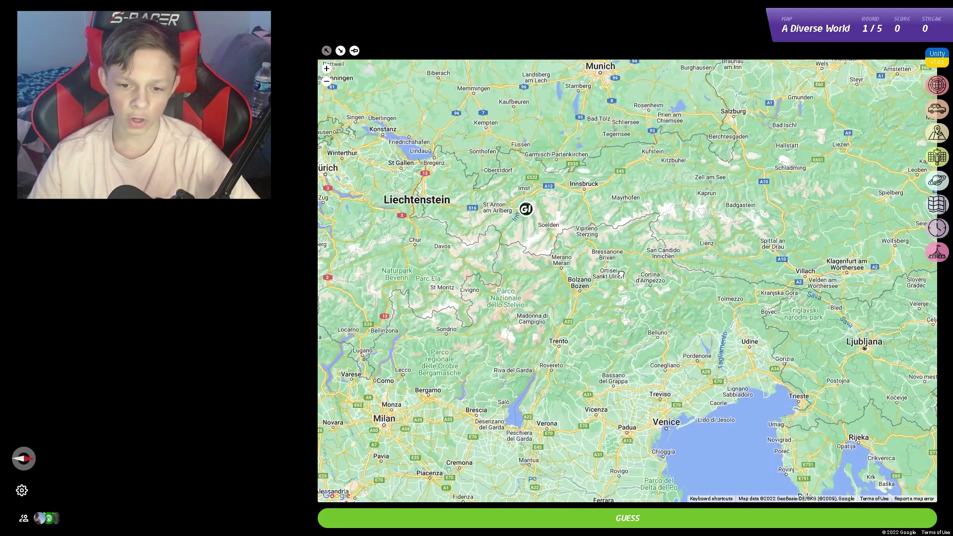
pyautogui.click(559, 285)
pyautogui.scroll(1, 580, 276)
pyautogui.click(581, 284)
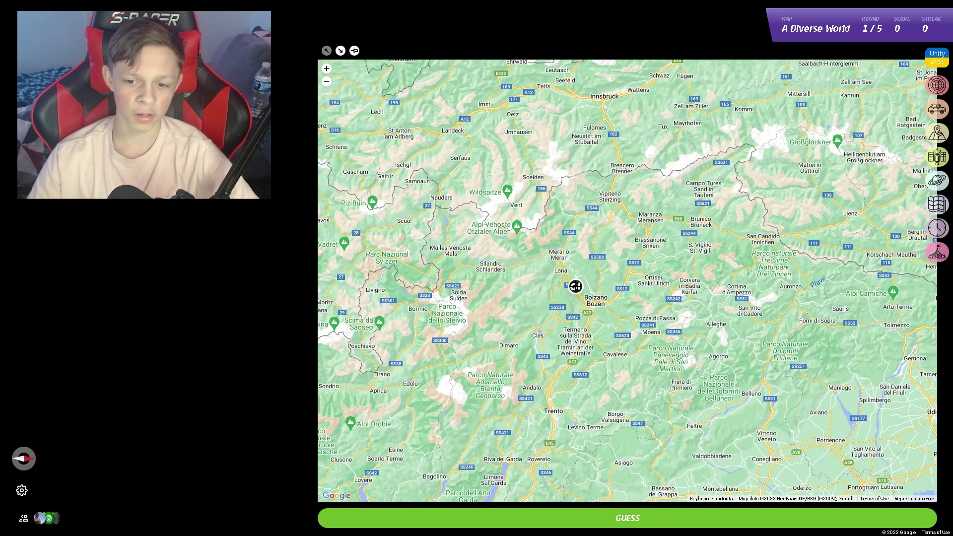
pyautogui.scroll(-1, 574, 317)
pyautogui.scroll(-1, 566, 328)
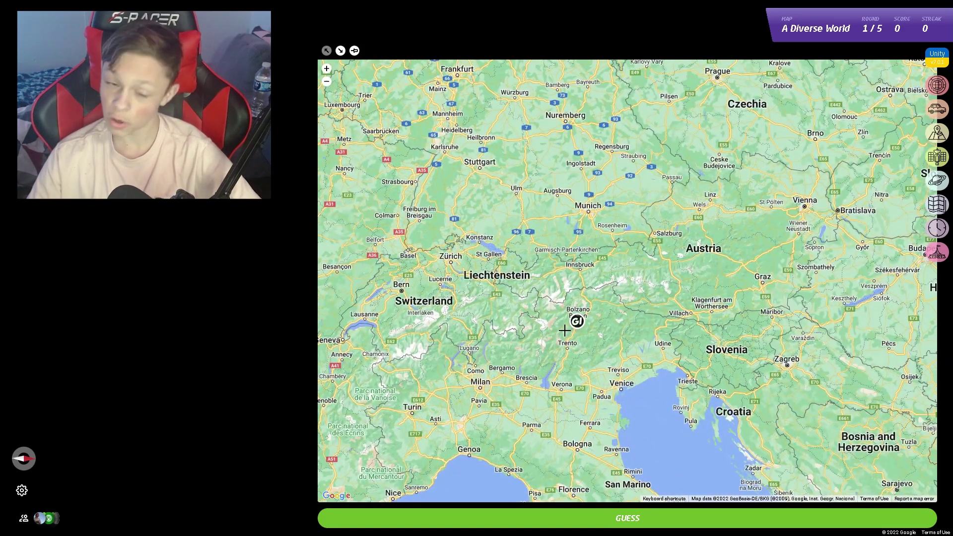
pyautogui.press('space')
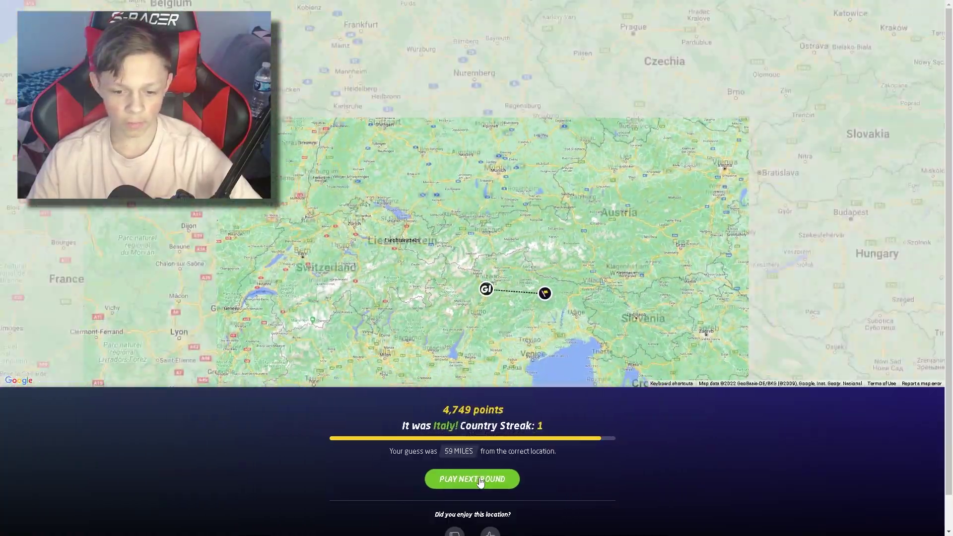
# Guess eastern South Africa north of Durban in round two, then advance.
pyautogui.click(485, 482)
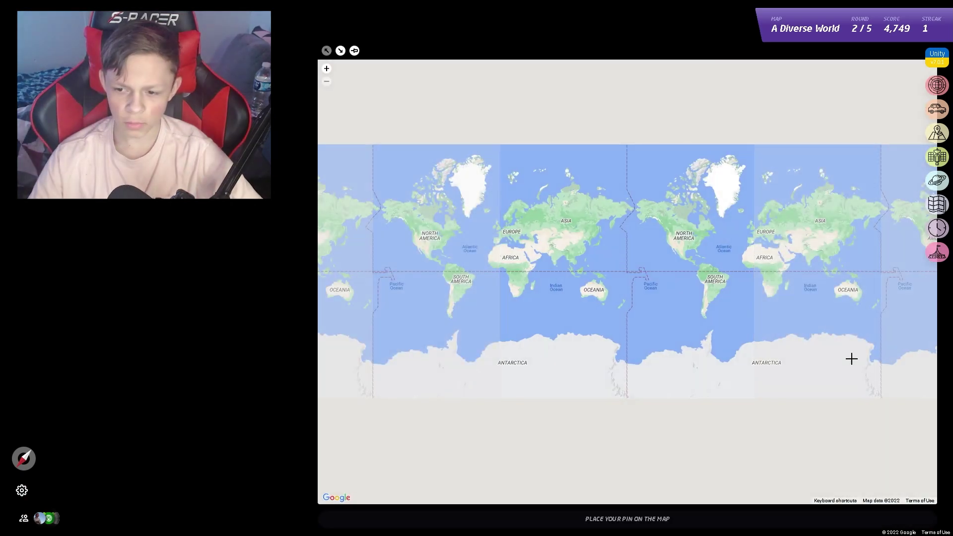
pyautogui.scroll(2, 734, 286)
pyautogui.scroll(1, 770, 260)
pyautogui.click(772, 229)
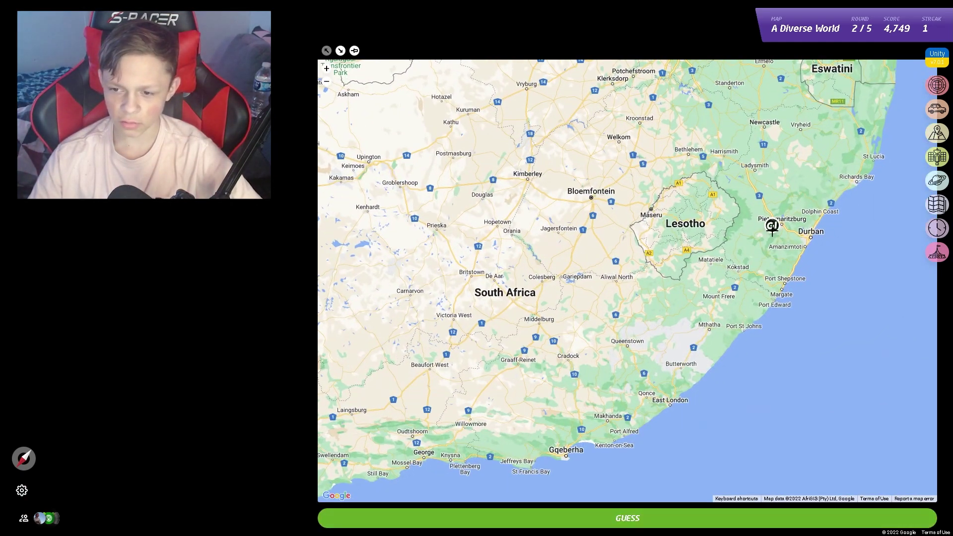
pyautogui.moveTo(745, 314); pyautogui.dragTo(665, 432)
pyautogui.click(602, 477)
pyautogui.scroll(-2, 685, 345)
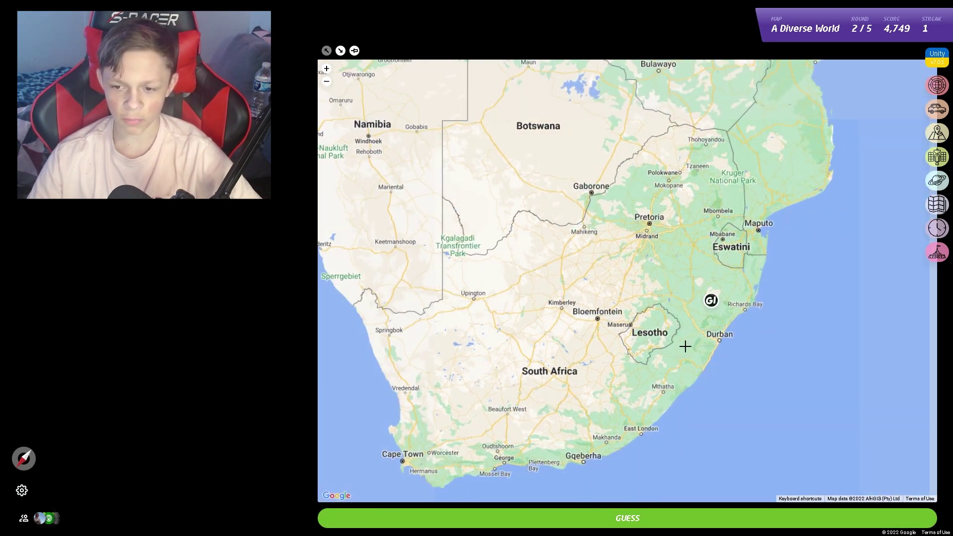
pyautogui.scroll(-1, 636, 390)
pyautogui.scroll(-1, 639, 398)
pyautogui.moveTo(512, 124); pyautogui.dragTo(562, 242)
pyautogui.scroll(1, 562, 242)
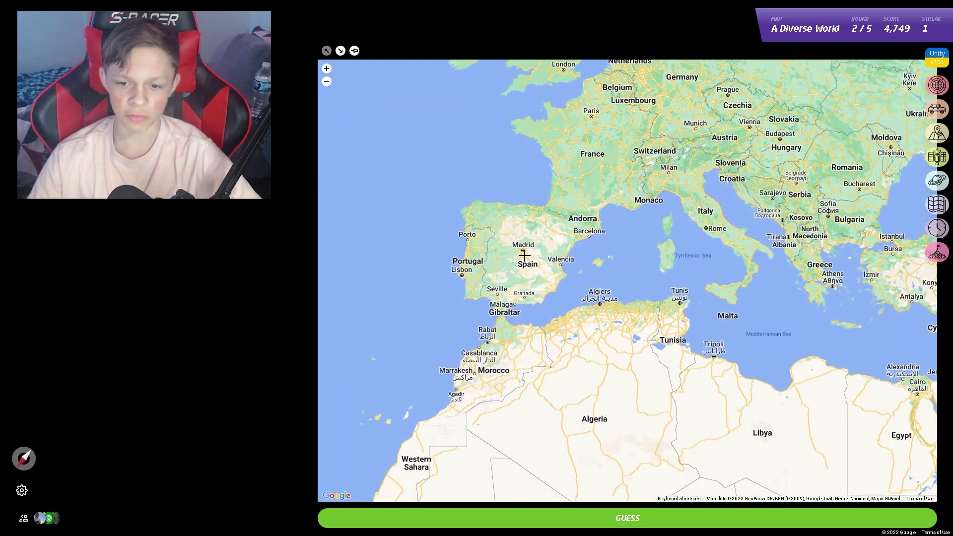
pyautogui.scroll(-1, 562, 246)
pyautogui.scroll(-1, 551, 266)
pyautogui.moveTo(601, 362)
pyautogui.mouseDown()
pyautogui.moveTo(710, 322)
pyautogui.moveTo(514, 257)
pyautogui.mouseUp()
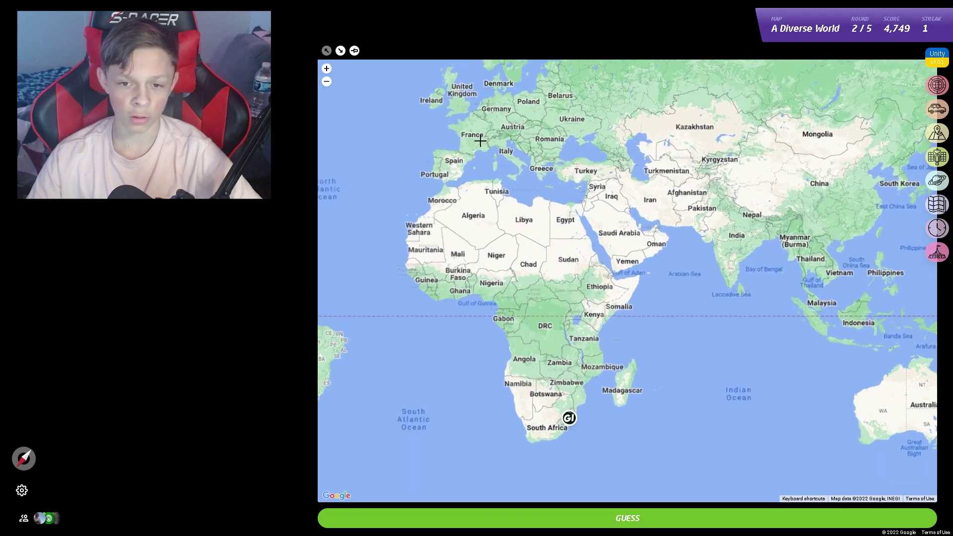
pyautogui.scroll(1, 481, 141)
pyautogui.scroll(1, 498, 142)
pyautogui.scroll(-1, 554, 191)
pyautogui.press('space')
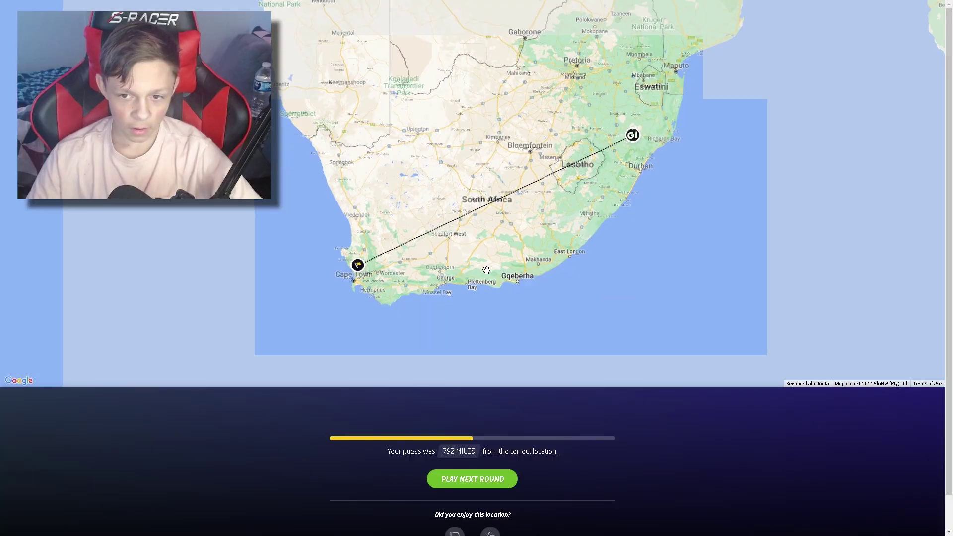
pyautogui.click(485, 482)
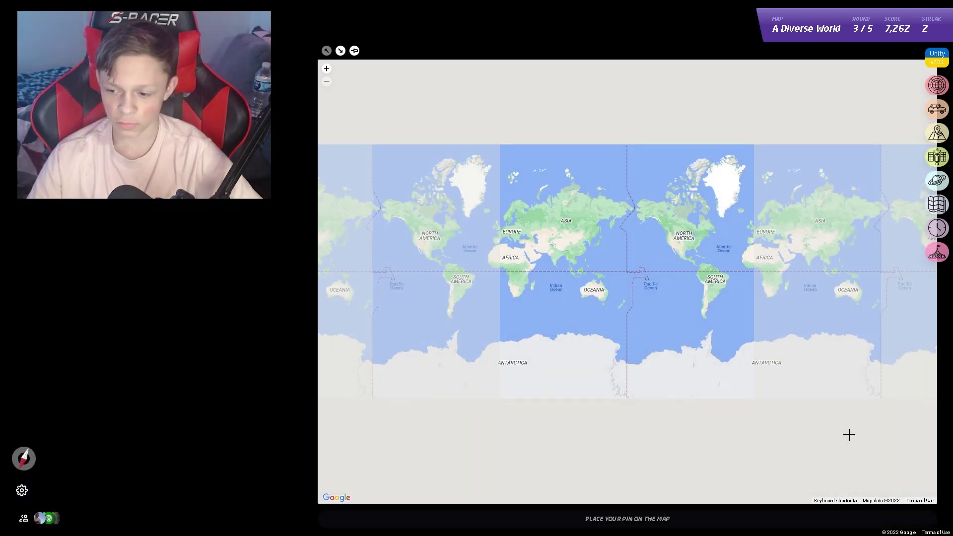
pyautogui.scroll(2, 715, 254)
pyautogui.scroll(2, 739, 297)
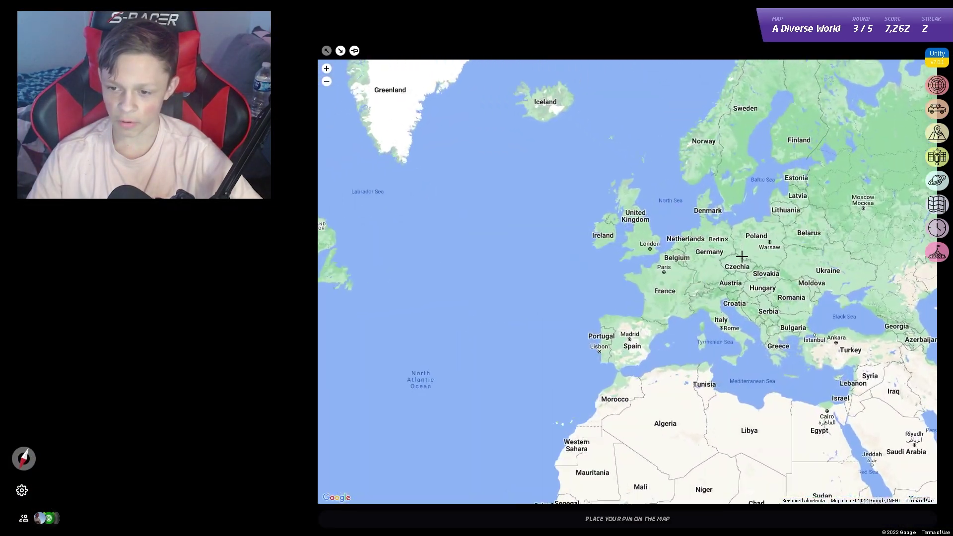
pyautogui.scroll(1, 740, 297)
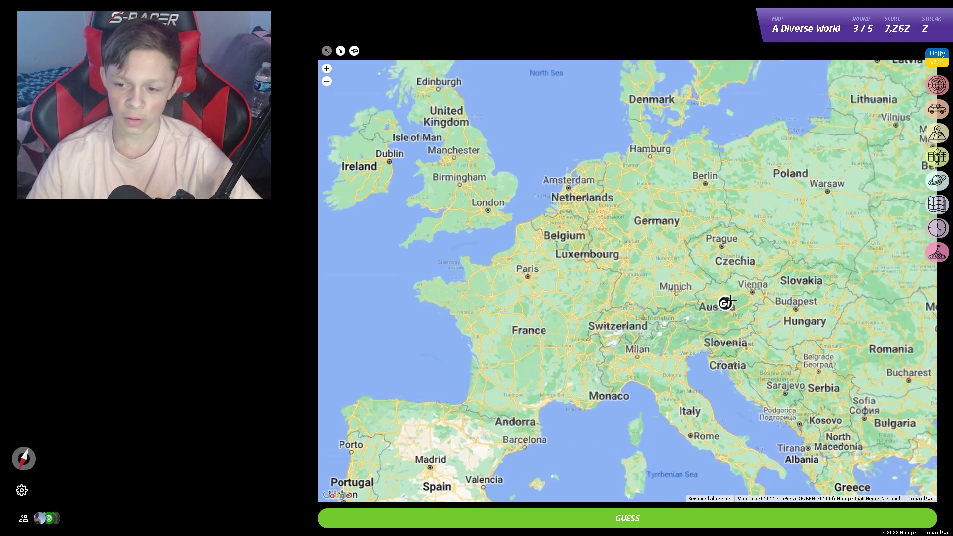
pyautogui.scroll(2, 718, 305)
pyautogui.scroll(-1, 715, 290)
pyautogui.scroll(-1, 522, 274)
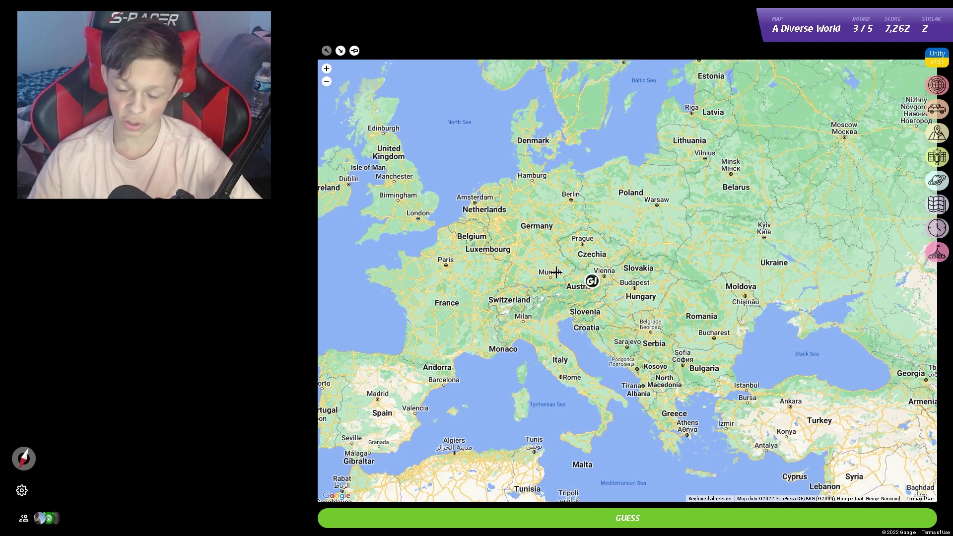
# Submit the Austria guess, then pin and guess Denmark in round four.
pyautogui.press('space')
pyautogui.press('space')
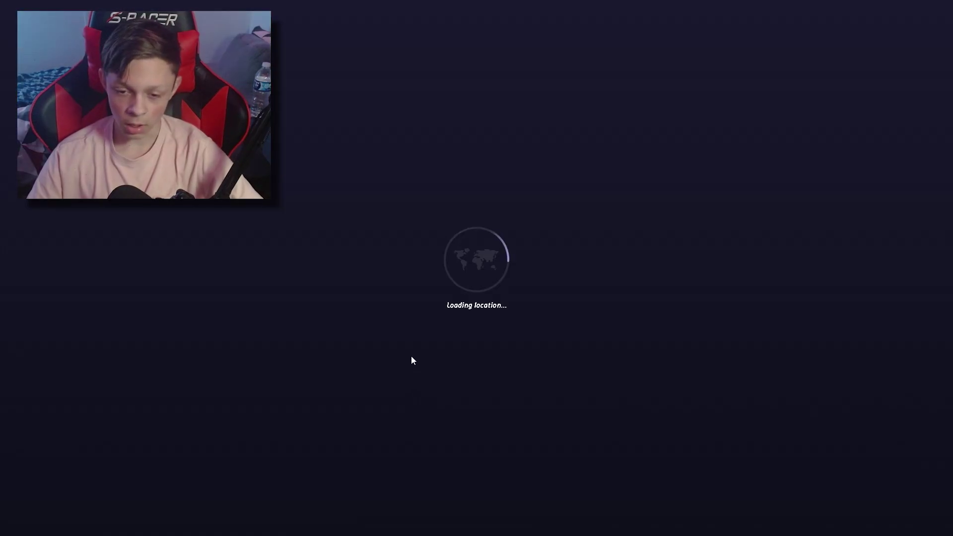
pyautogui.scroll(1, 775, 178)
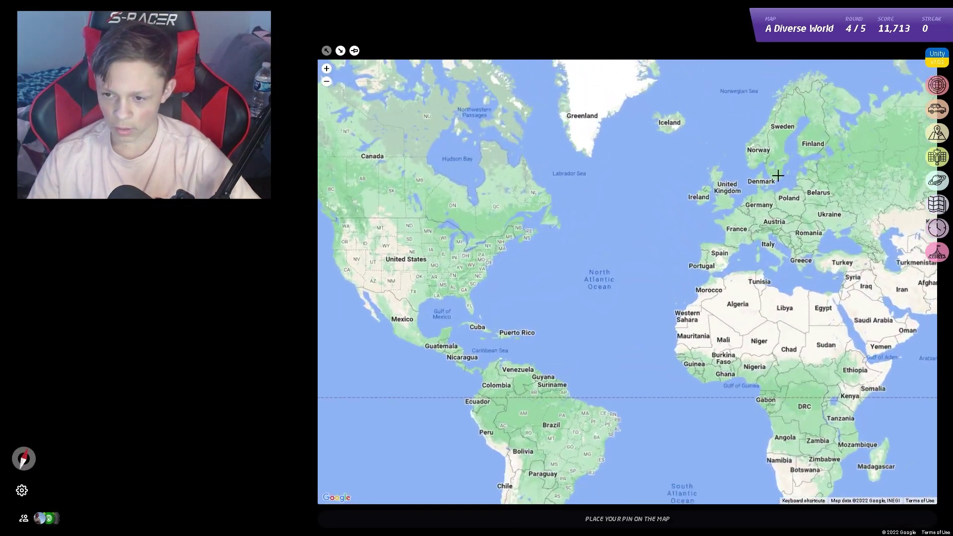
pyautogui.scroll(1, 817, 173)
pyautogui.scroll(2, 818, 174)
pyautogui.click(630, 260)
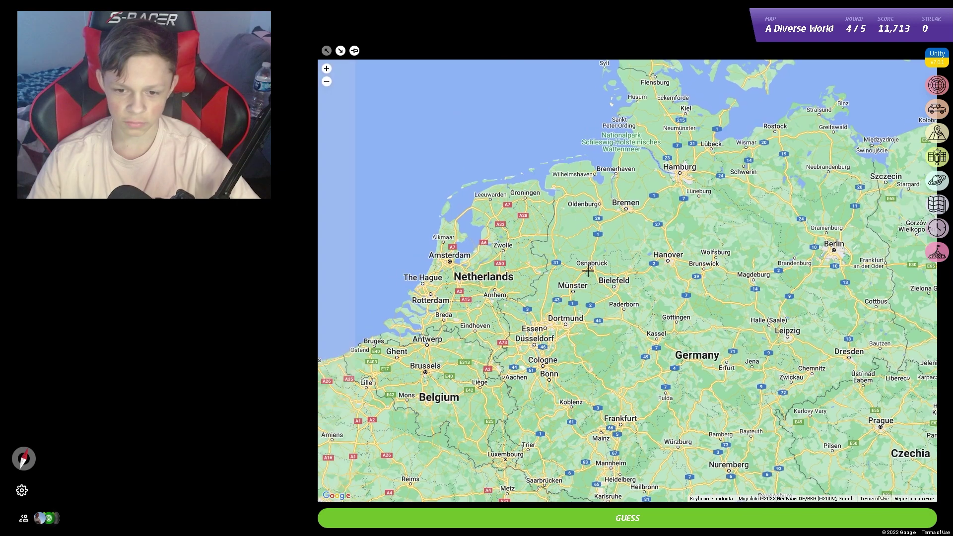
pyautogui.moveTo(521, 134); pyautogui.dragTo(433, 343)
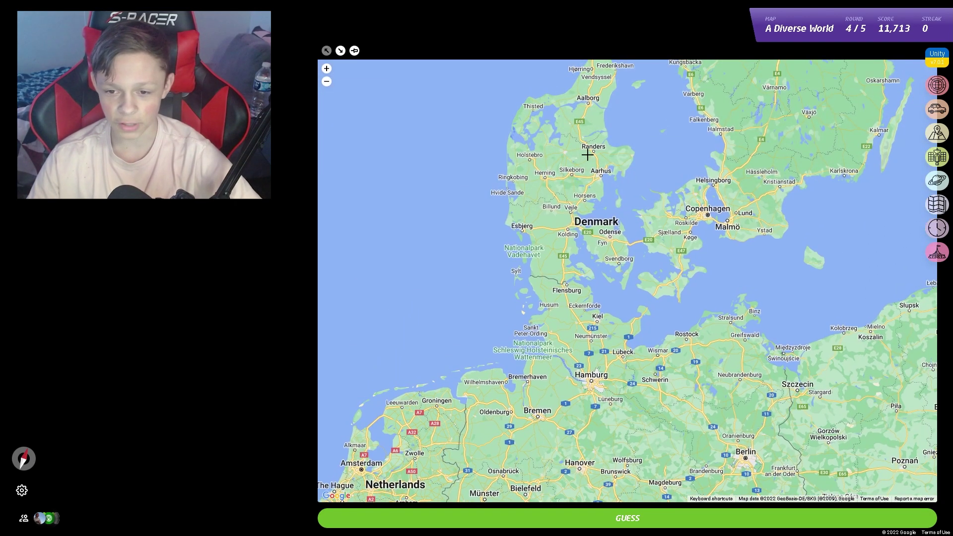
pyautogui.scroll(-2, 526, 258)
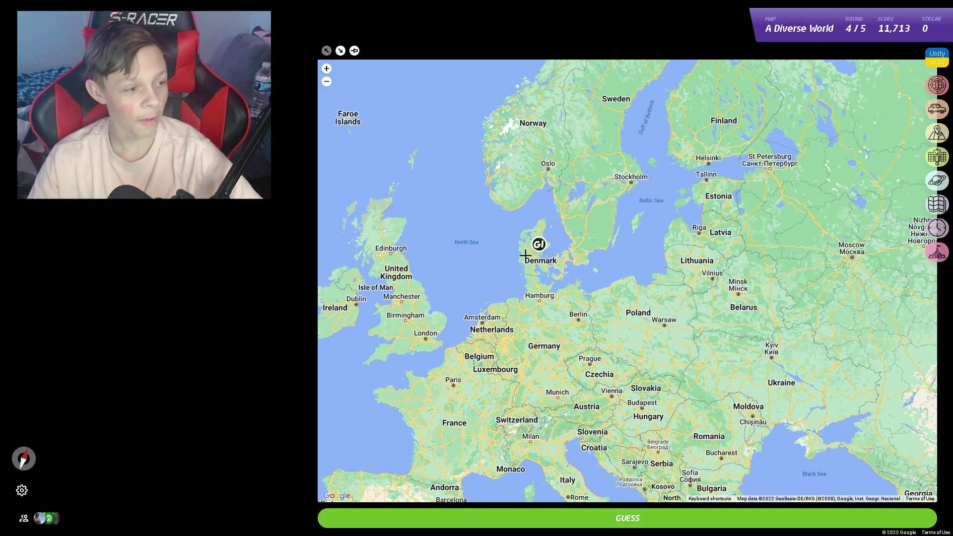
pyautogui.press('space')
# Guess northern Argentina in the final round, view the summary, and go back to the map page.
pyautogui.click(477, 508)
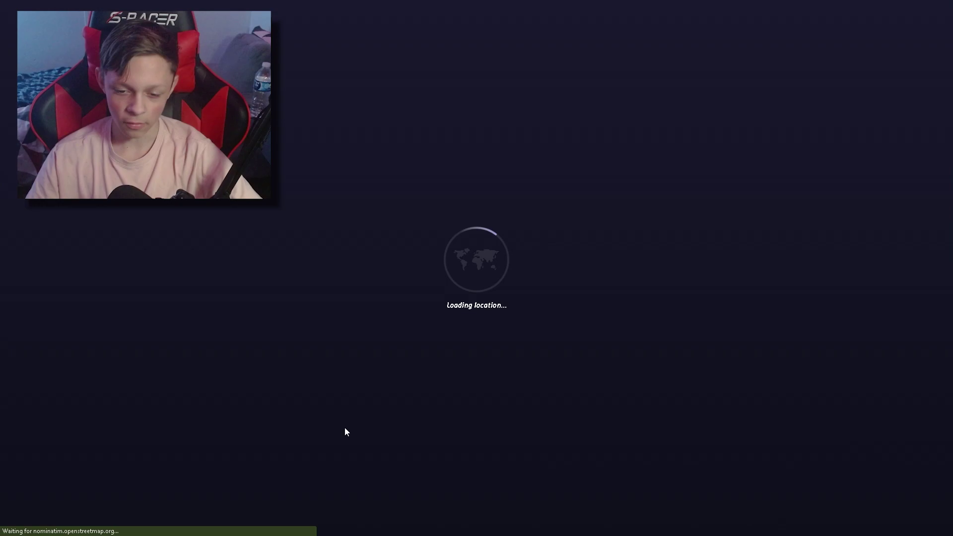
pyautogui.scroll(2, 690, 257)
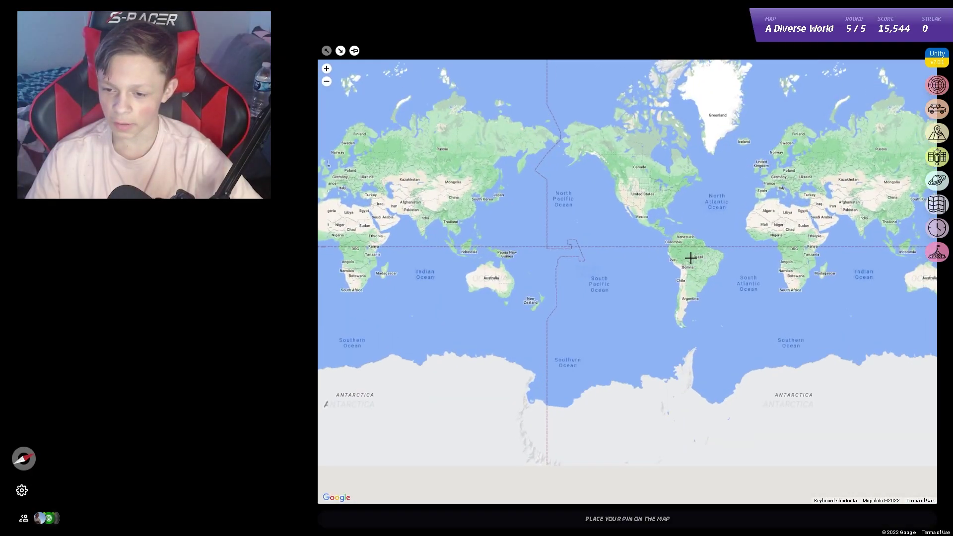
pyautogui.scroll(1, 788, 216)
pyautogui.scroll(-1, 576, 319)
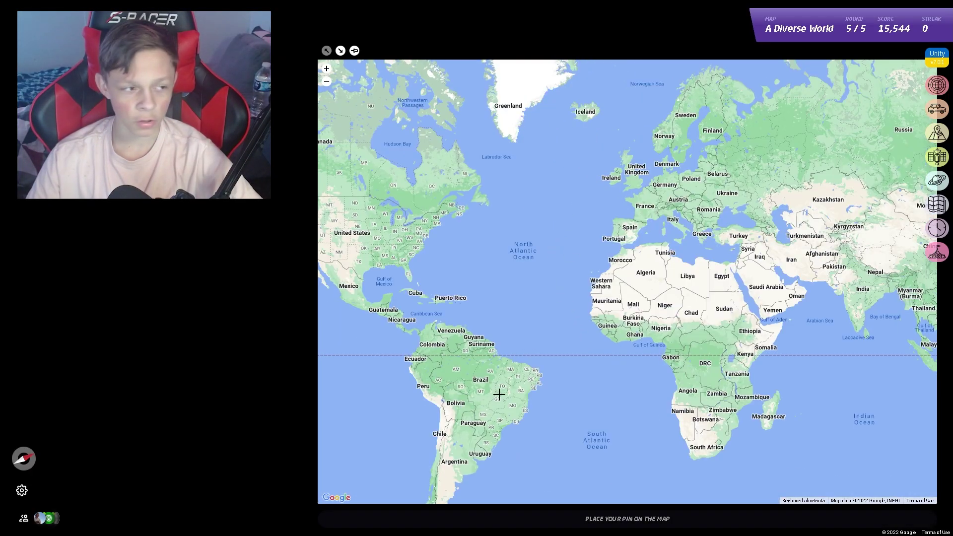
pyautogui.scroll(2, 493, 400)
pyautogui.scroll(2, 543, 372)
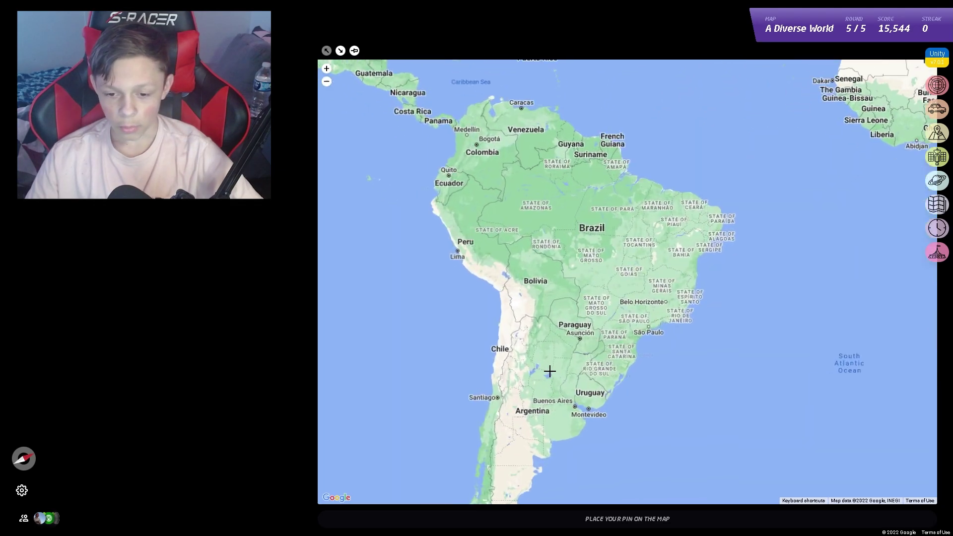
pyautogui.click(548, 371)
pyautogui.press('space')
pyautogui.click(446, 481)
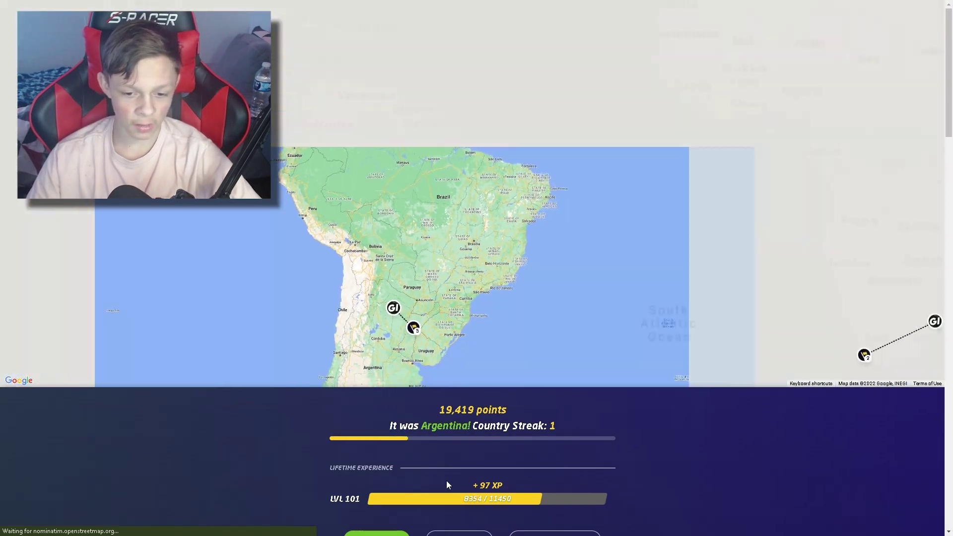
pyautogui.scroll(-3, 438, 468)
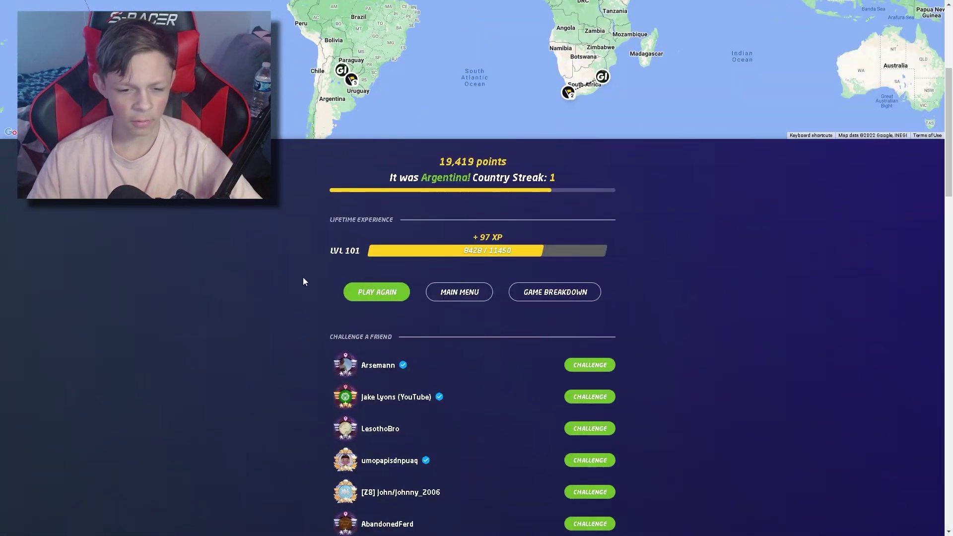
pyautogui.scroll(-3, 304, 281)
pyautogui.press('space')
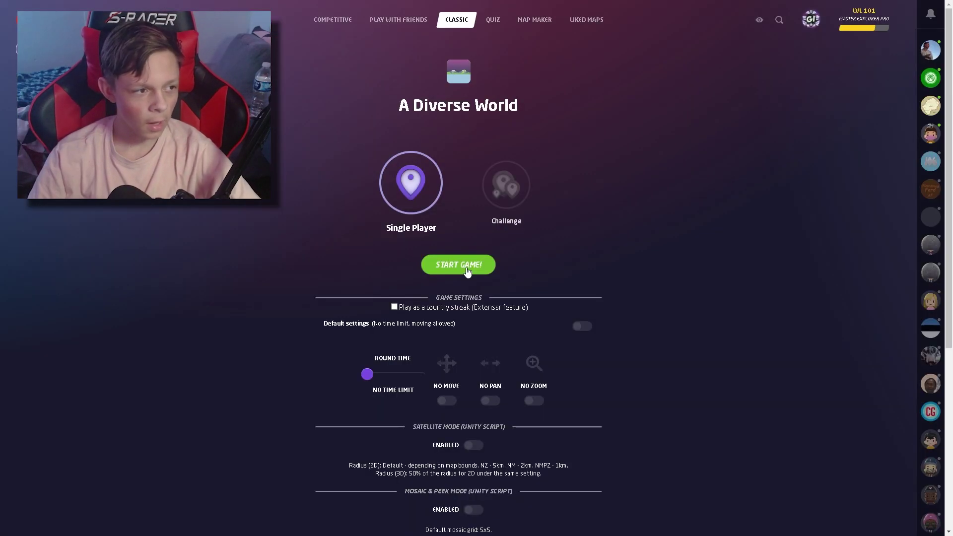
# Start a new game, submit round 1, and guess Norway in round 2.
pyautogui.click(468, 270)
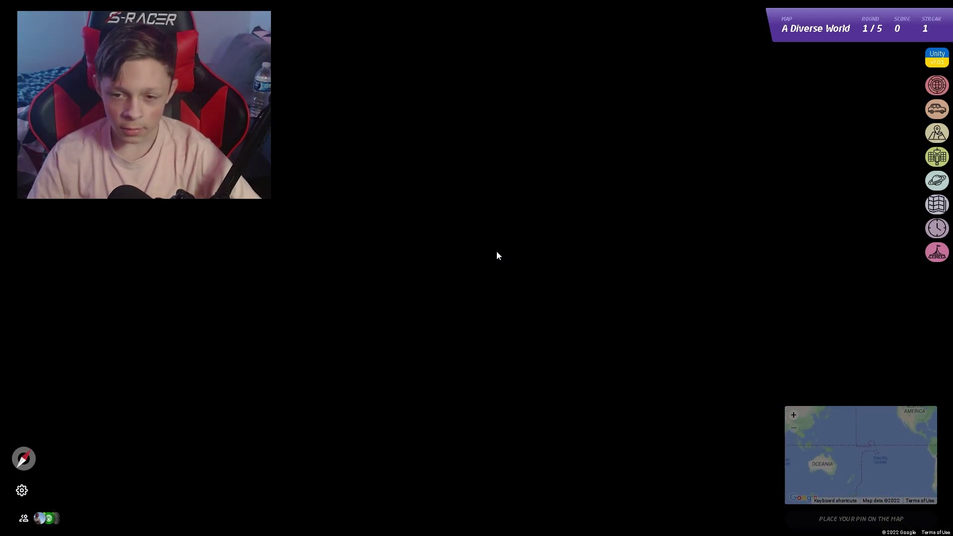
pyautogui.scroll(3, 723, 276)
pyautogui.click(747, 250)
pyautogui.press('space')
pyautogui.press('space')
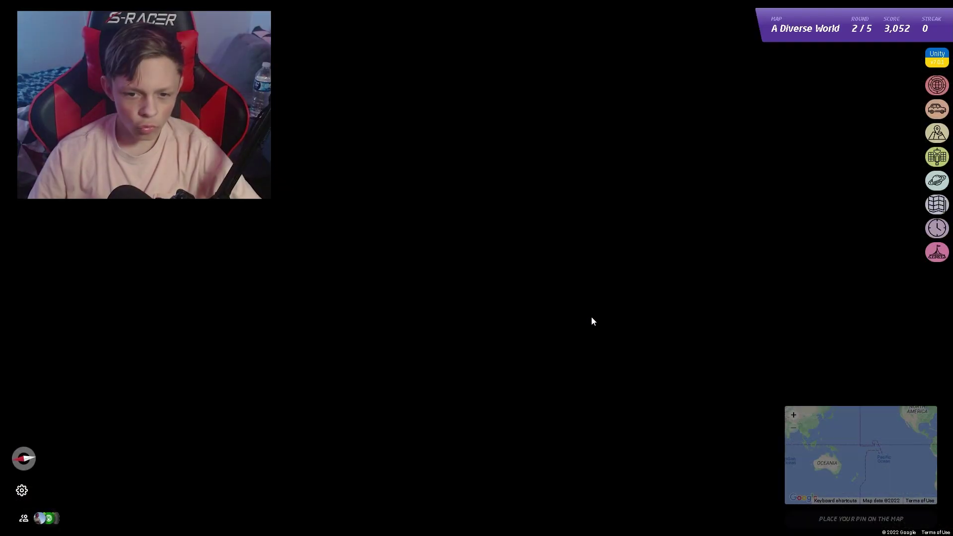
pyautogui.scroll(1, 809, 230)
pyautogui.scroll(2, 722, 176)
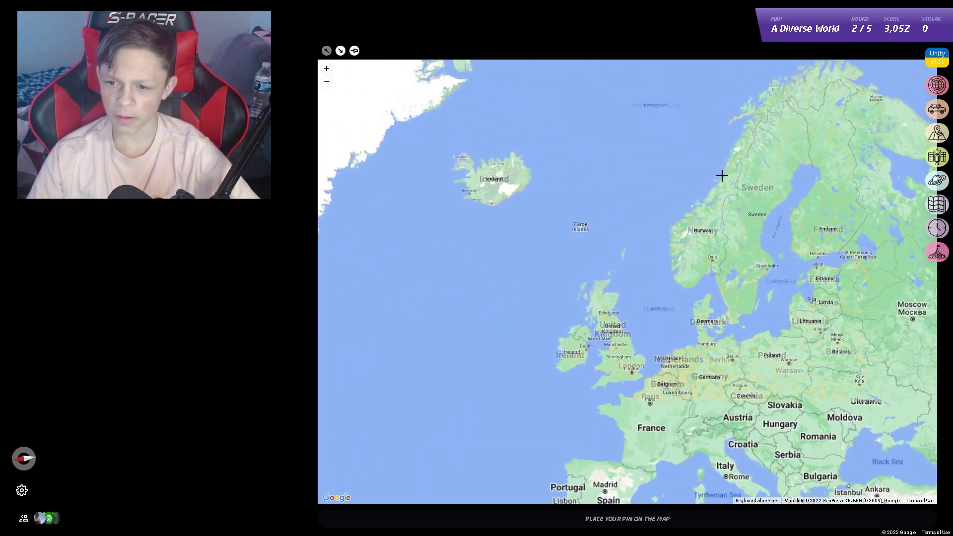
pyautogui.click(722, 175)
pyautogui.scroll(-2, 574, 256)
pyautogui.scroll(-1, 534, 270)
pyautogui.scroll(1, 654, 240)
pyautogui.scroll(1, 616, 247)
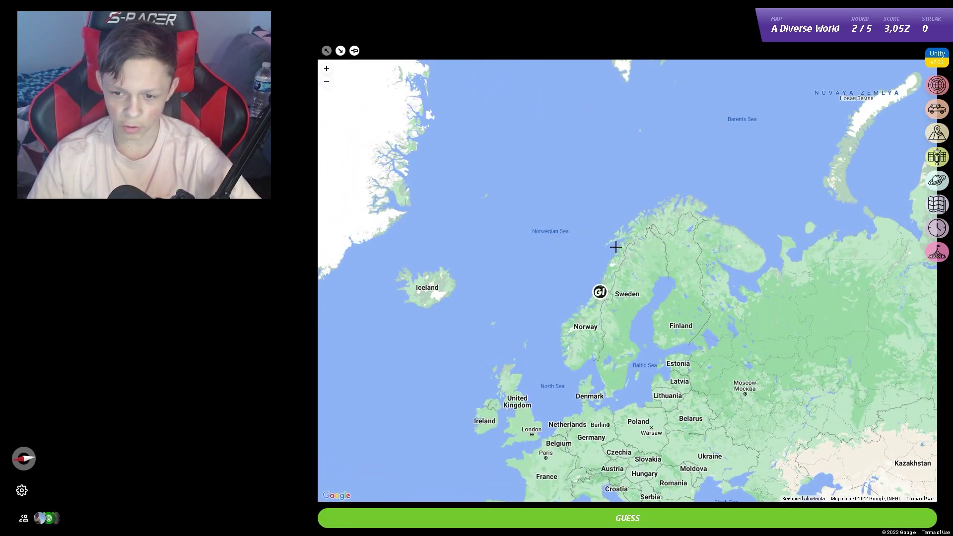
pyautogui.scroll(-1, 616, 247)
pyautogui.scroll(-1, 615, 249)
pyautogui.press('space')
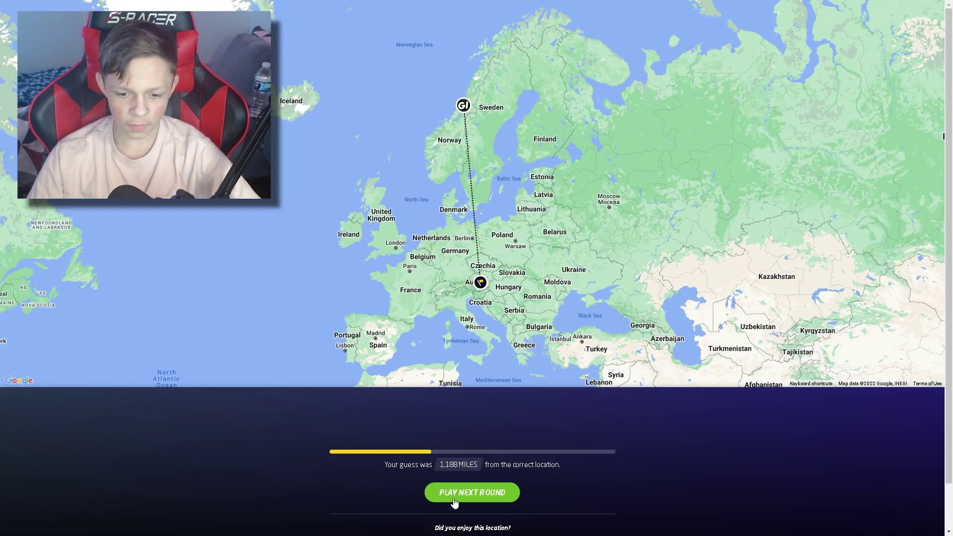
# Pan the map to Taiwan and guess it in round three.
pyautogui.click(455, 499)
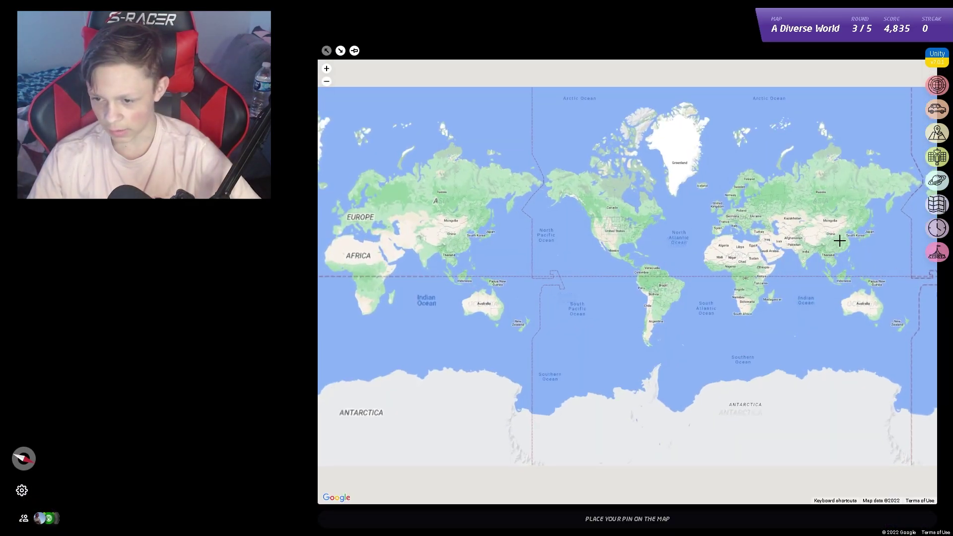
pyautogui.scroll(1, 734, 279)
pyautogui.scroll(1, 734, 279)
pyautogui.scroll(2, 733, 279)
pyautogui.scroll(1, 685, 206)
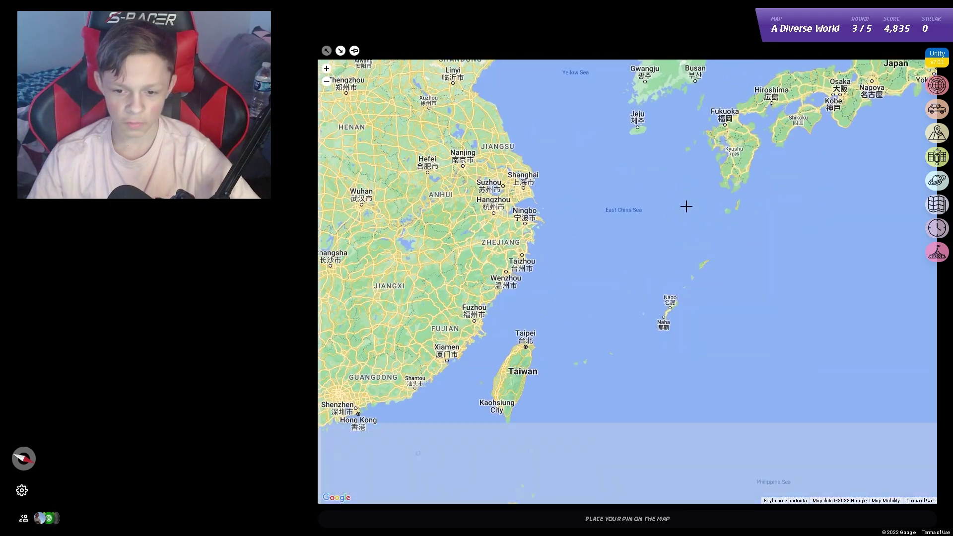
pyautogui.moveTo(686, 206); pyautogui.dragTo(603, 325)
pyautogui.moveTo(474, 367); pyautogui.dragTo(620, 105)
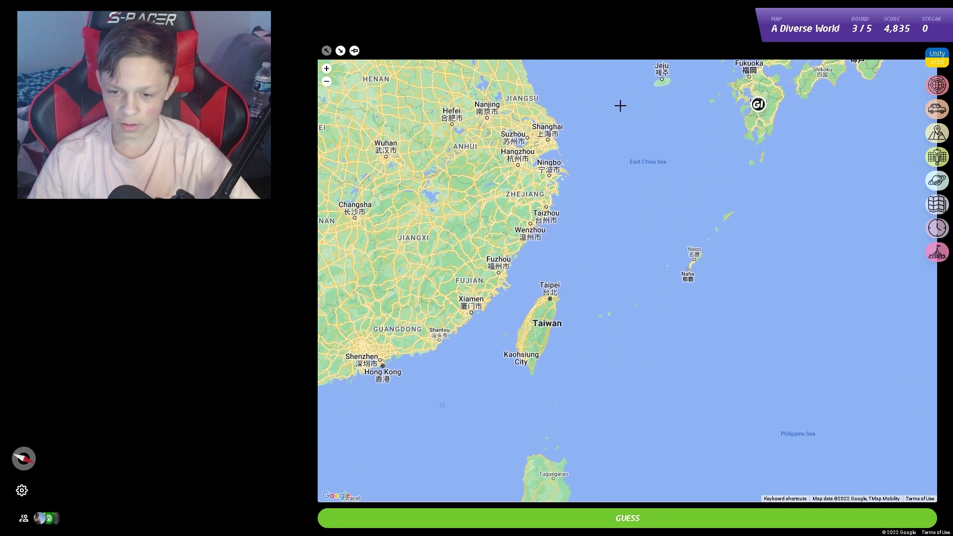
pyautogui.scroll(1, 554, 281)
pyautogui.click(577, 296)
pyautogui.scroll(-1, 536, 388)
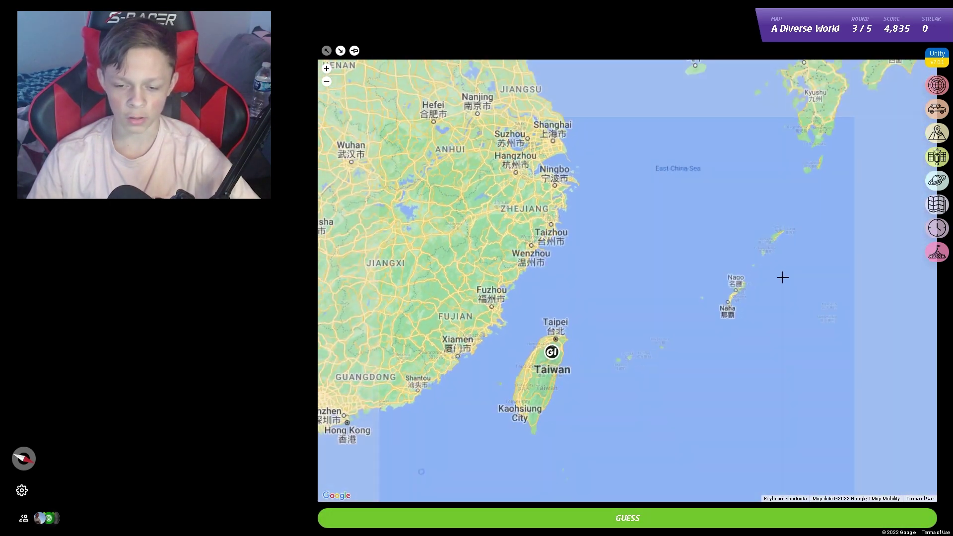
pyautogui.moveTo(782, 276)
pyautogui.mouseDown()
pyautogui.moveTo(616, 379)
pyautogui.moveTo(680, 185)
pyautogui.mouseUp()
pyautogui.scroll(1, 618, 319)
pyautogui.scroll(-2, 686, 181)
pyautogui.scroll(-1, 693, 175)
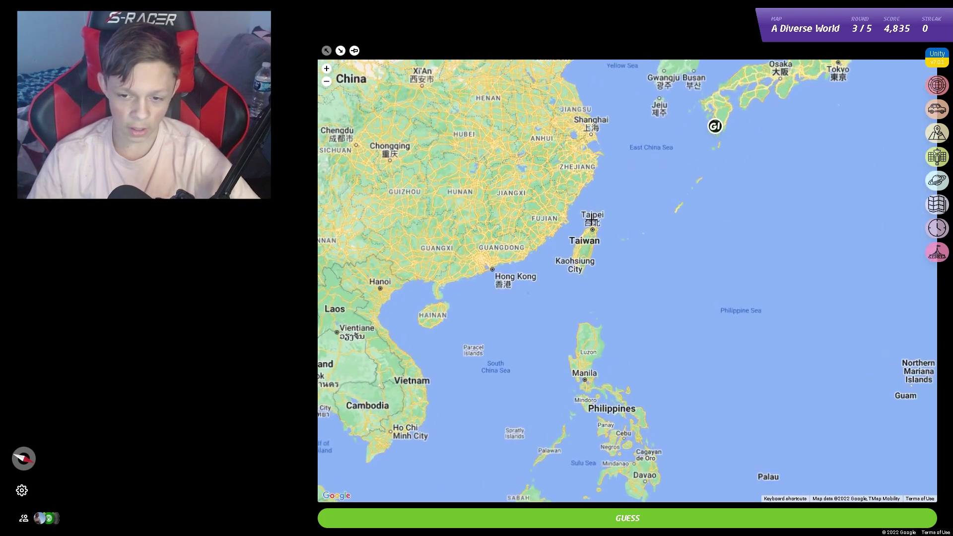
pyautogui.scroll(2, 592, 221)
pyautogui.moveTo(606, 281); pyautogui.dragTo(555, 363)
pyautogui.press('space')
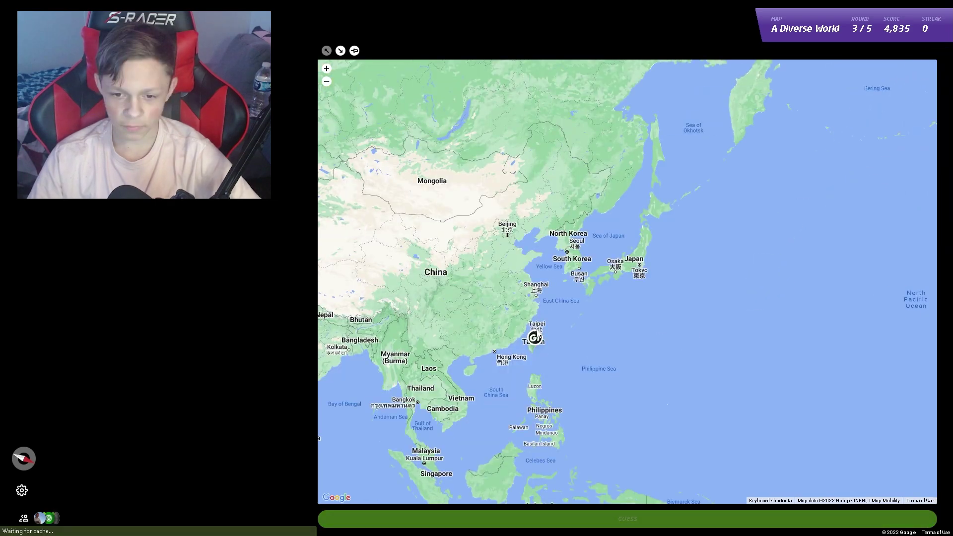
# Guess central England near Birmingham in round 4.
pyautogui.click(501, 490)
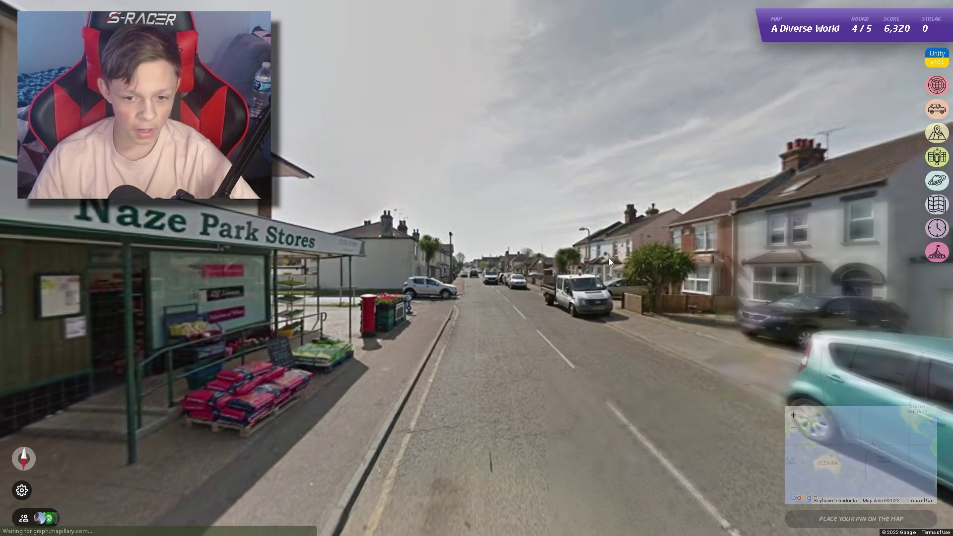
pyautogui.scroll(3, 773, 230)
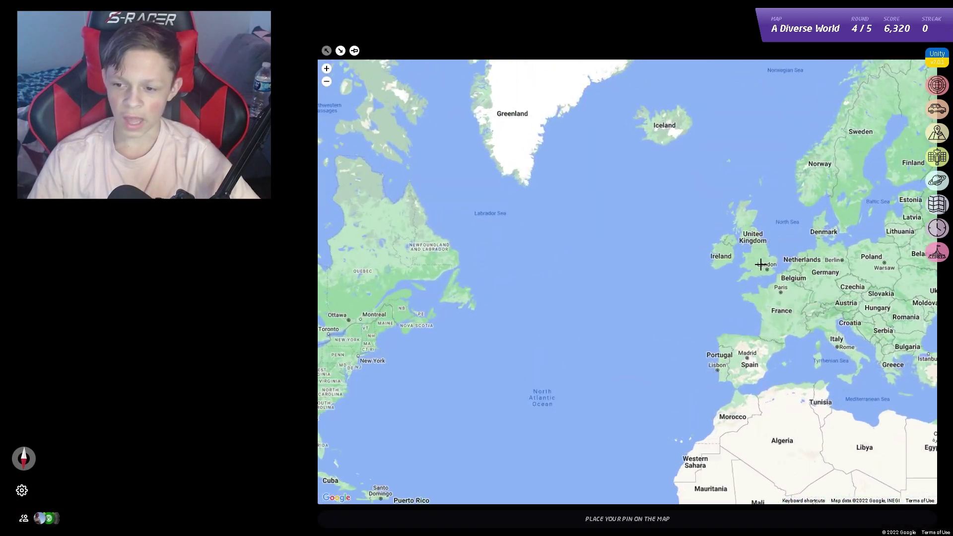
pyautogui.scroll(2, 767, 253)
pyautogui.click(770, 267)
pyautogui.scroll(1, 646, 260)
pyautogui.scroll(-2, 540, 293)
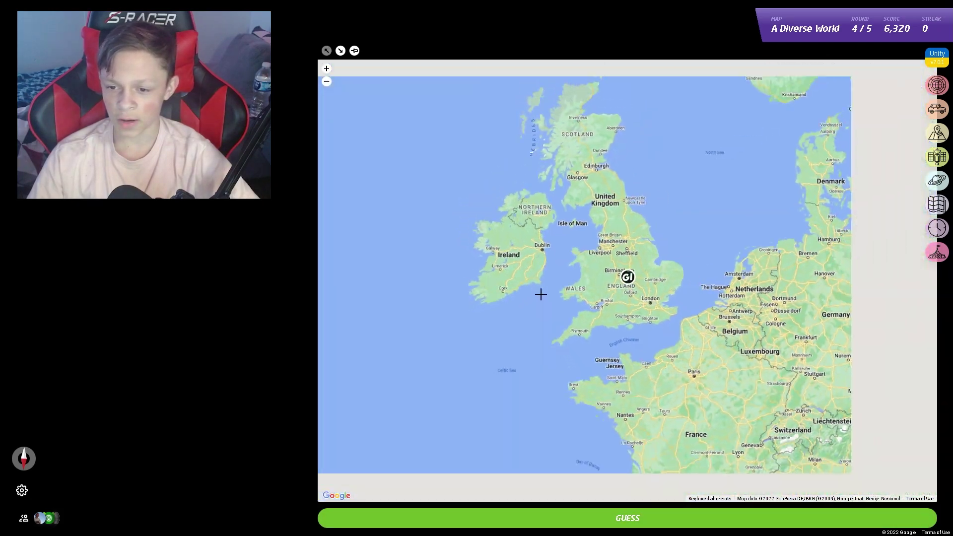
pyautogui.scroll(-2, 544, 291)
pyautogui.scroll(-2, 545, 302)
pyautogui.press('space')
pyautogui.scroll(-2, 524, 295)
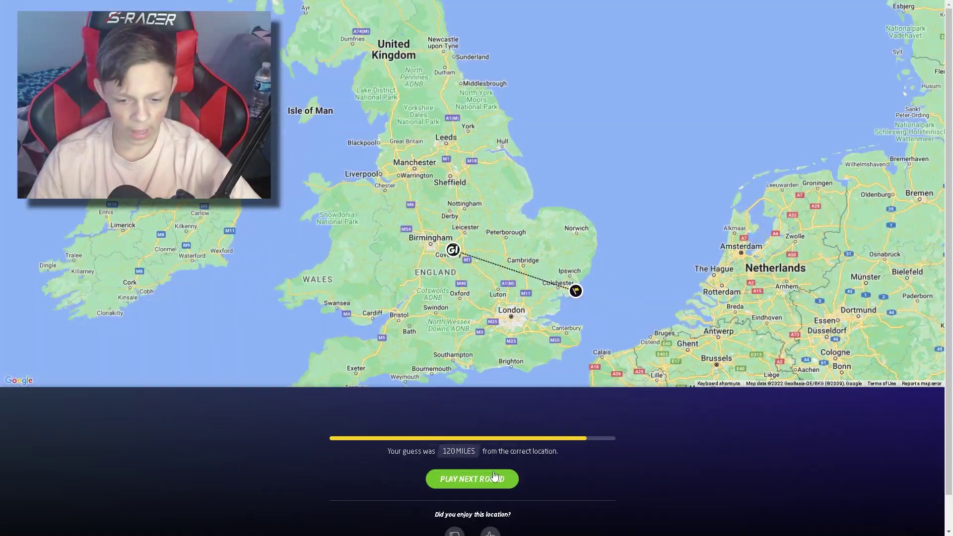
# Guess Brazil in the final round, view the summary, and return to the map page.
pyautogui.press('space')
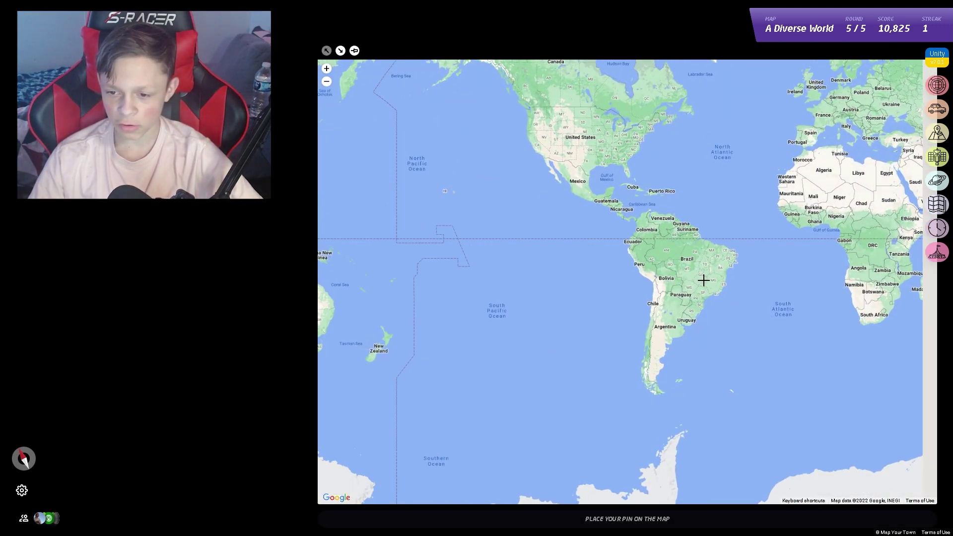
pyautogui.click(703, 280)
pyautogui.click(478, 518)
pyautogui.click(454, 494)
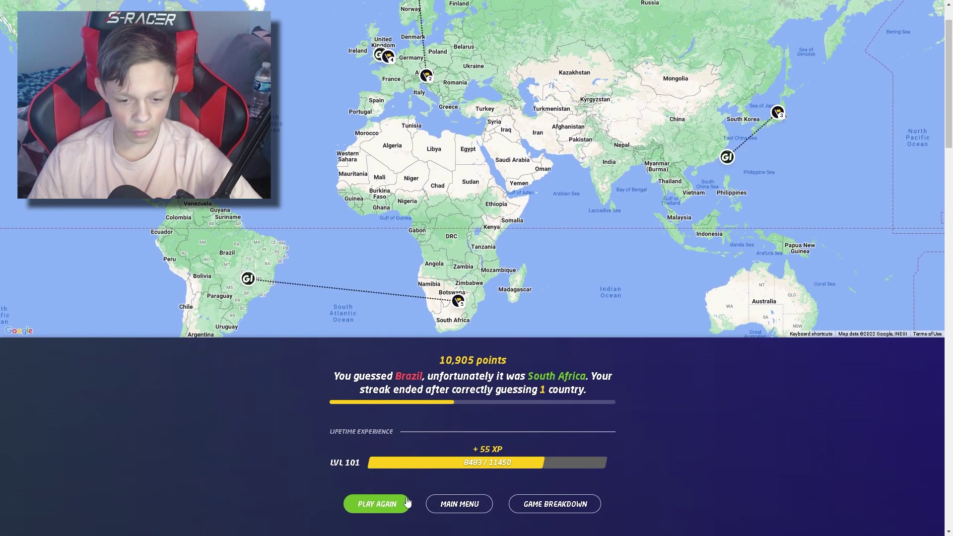
pyautogui.click(393, 506)
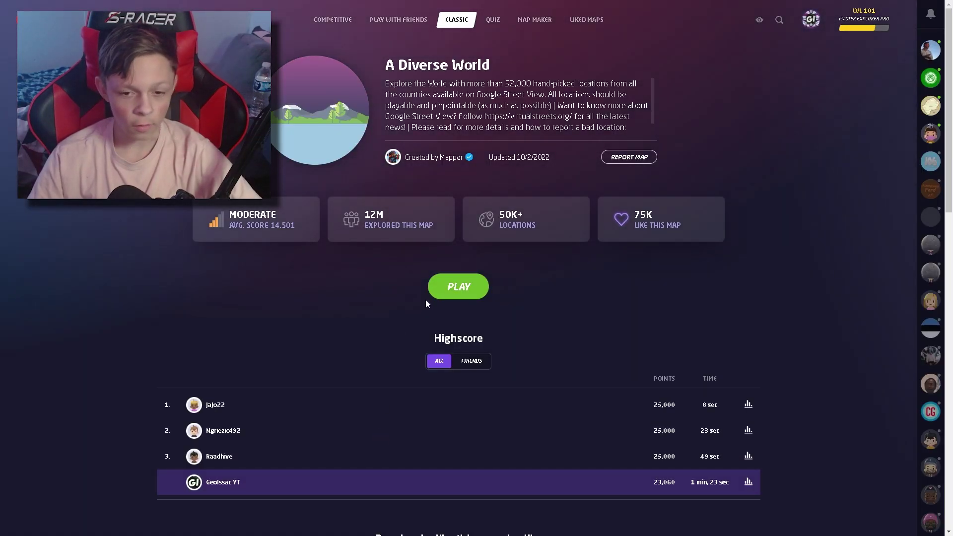
# Start a new game and guess near Bandung, Indonesia, then in Peru.
pyautogui.click(431, 295)
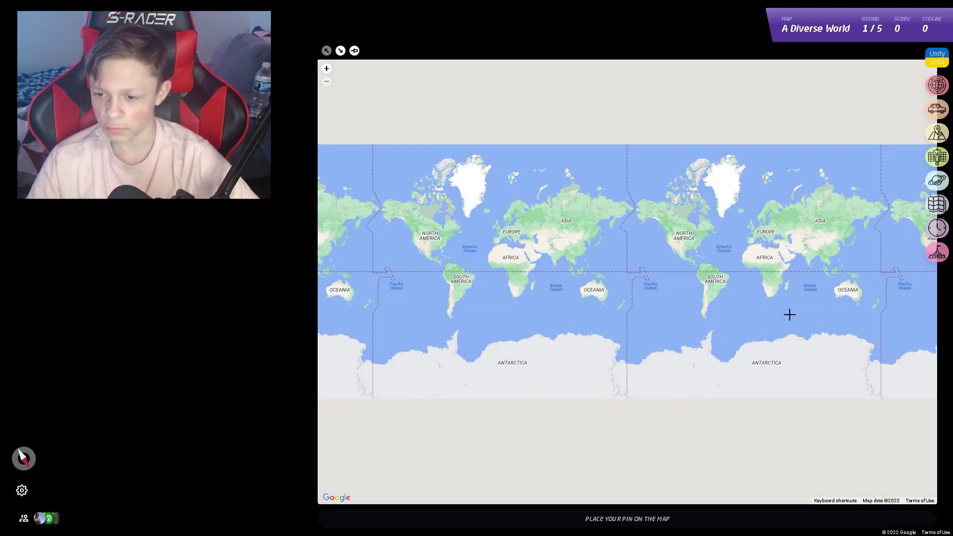
pyautogui.scroll(3, 826, 260)
pyautogui.scroll(1, 866, 408)
pyautogui.click(865, 402)
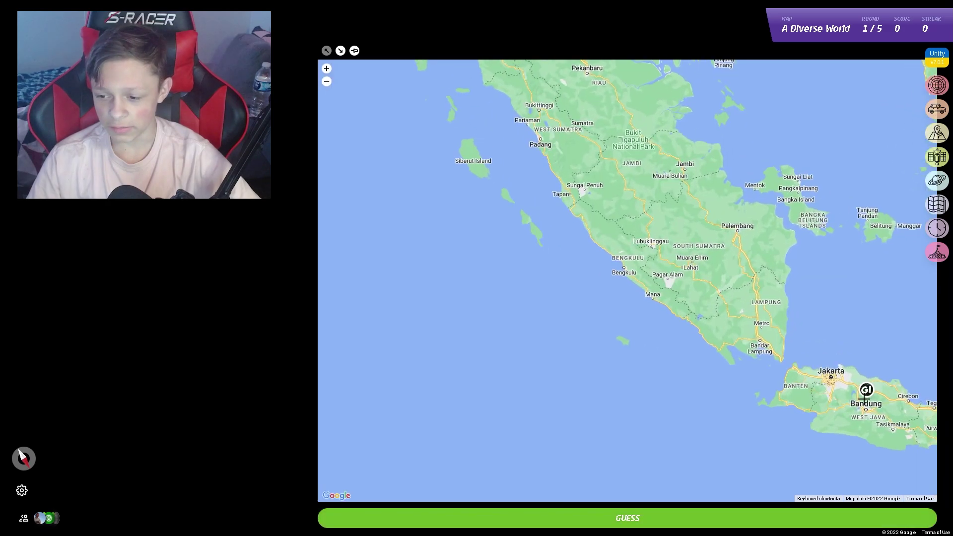
pyautogui.scroll(-3, 498, 389)
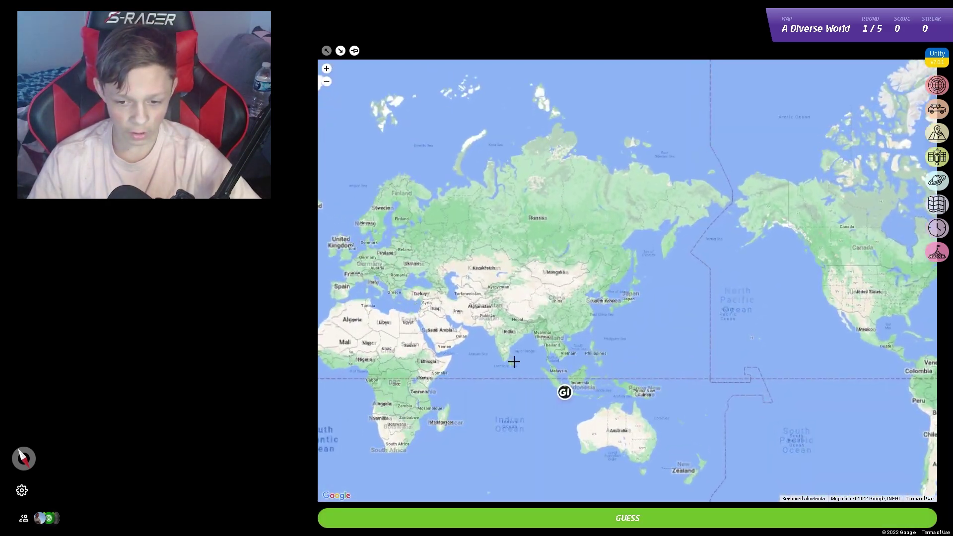
pyautogui.scroll(1, 608, 353)
pyautogui.scroll(-1, 671, 369)
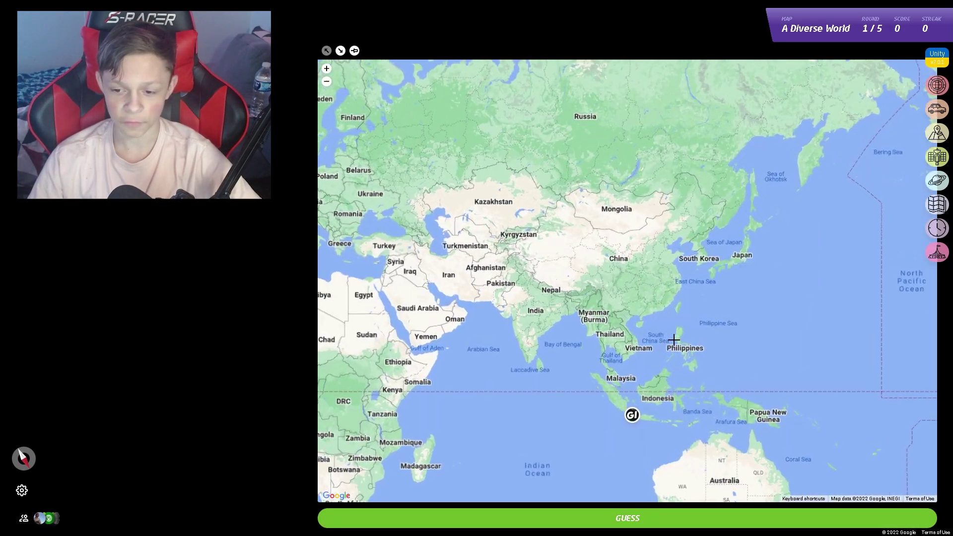
pyautogui.scroll(1, 649, 330)
pyautogui.scroll(1, 571, 326)
pyautogui.scroll(1, 571, 326)
pyautogui.moveTo(619, 492); pyautogui.dragTo(583, 312)
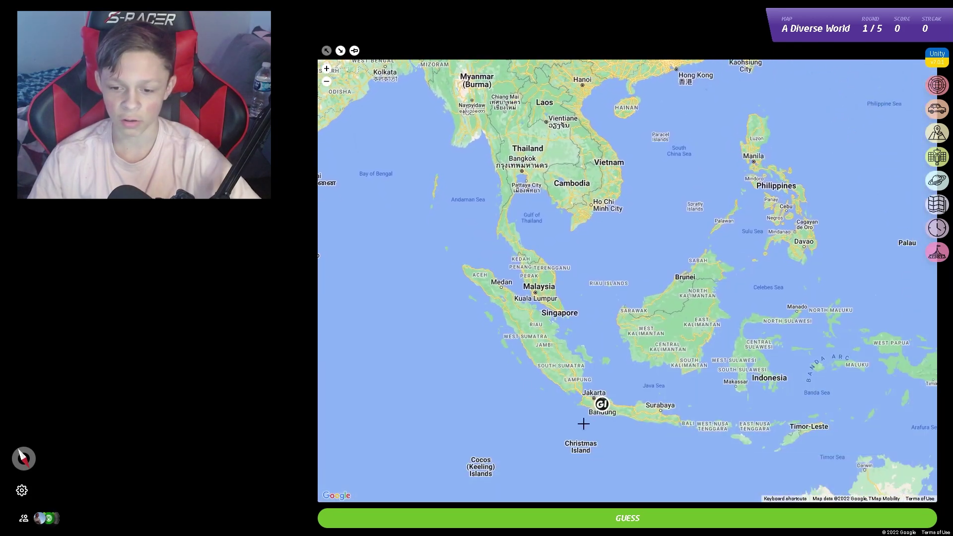
pyautogui.press('space')
pyautogui.click(487, 497)
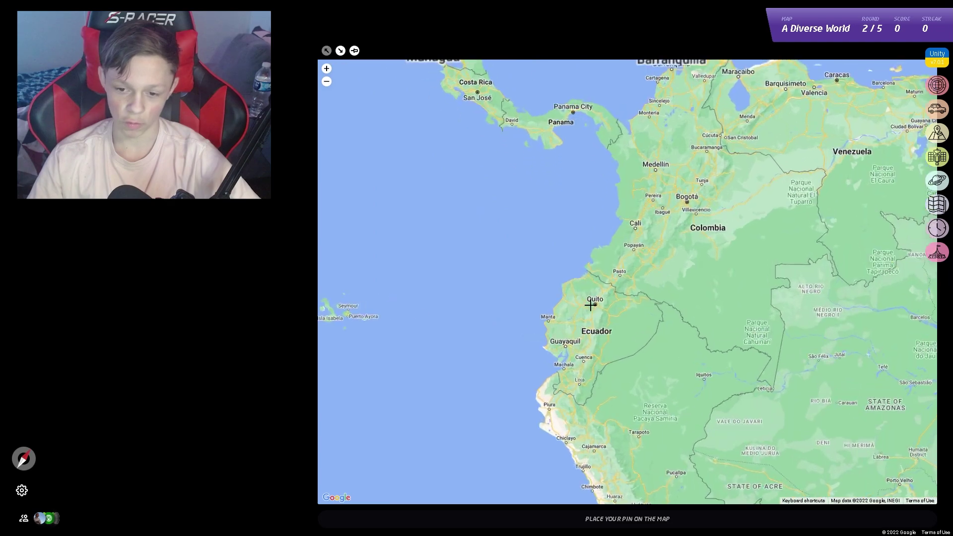
pyautogui.moveTo(596, 307); pyautogui.dragTo(614, 276)
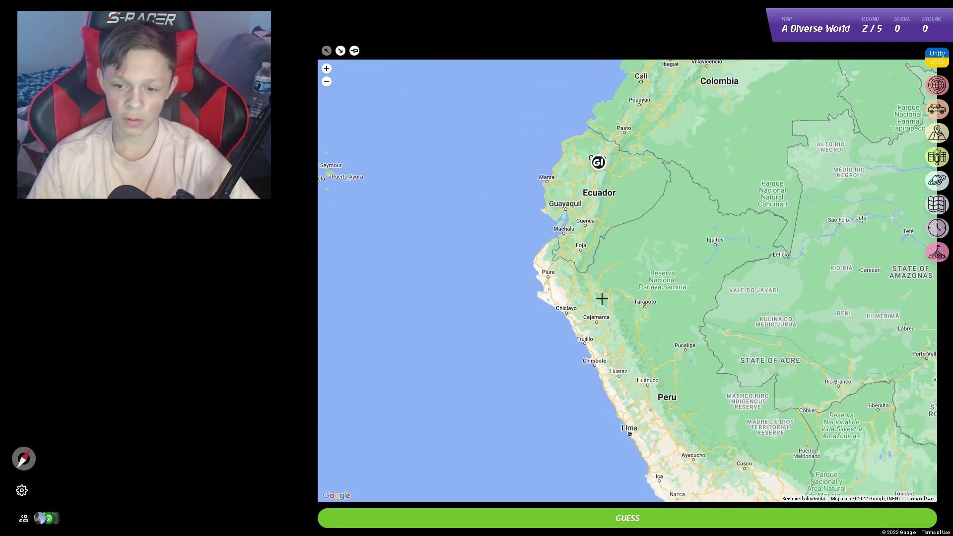
pyautogui.press('space')
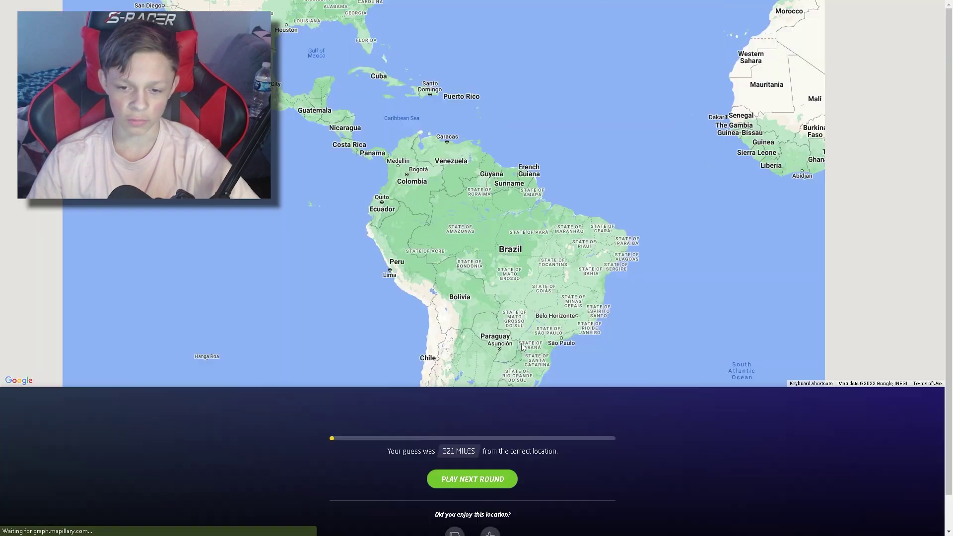
# Guess Moscow, then near Seattle, and leave the finished game for the start page.
pyautogui.click(498, 471)
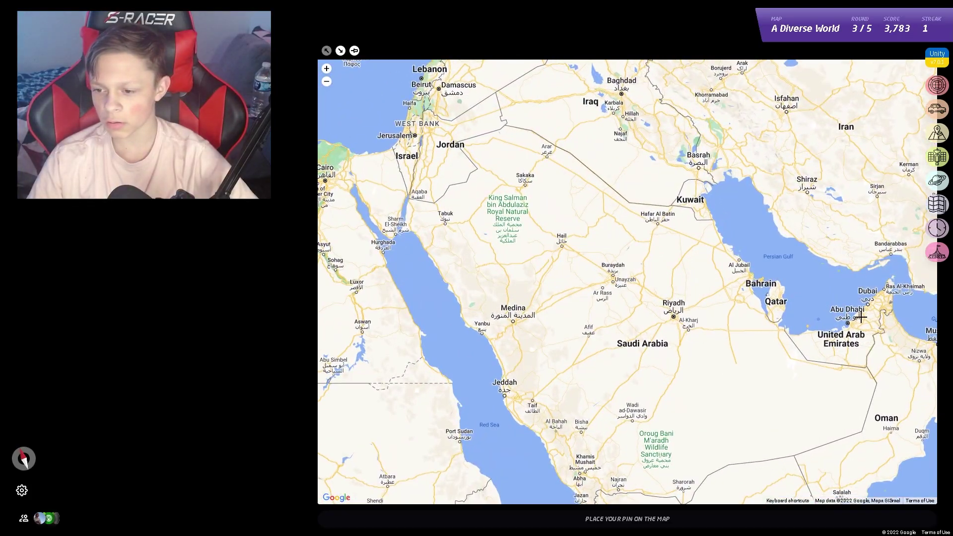
pyautogui.scroll(-3, 579, 364)
pyautogui.scroll(-3, 637, 321)
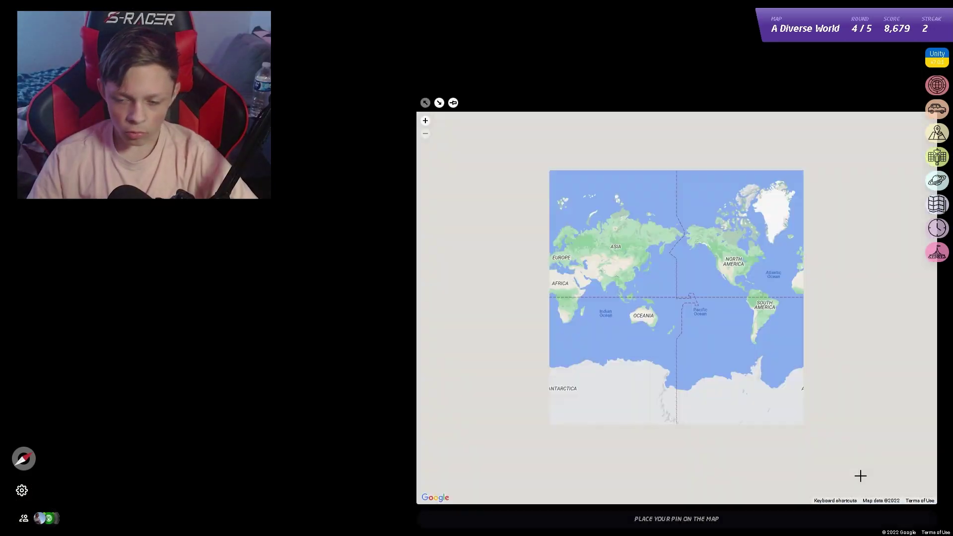
pyautogui.scroll(1, 827, 321)
pyautogui.scroll(2, 768, 243)
pyautogui.click(767, 243)
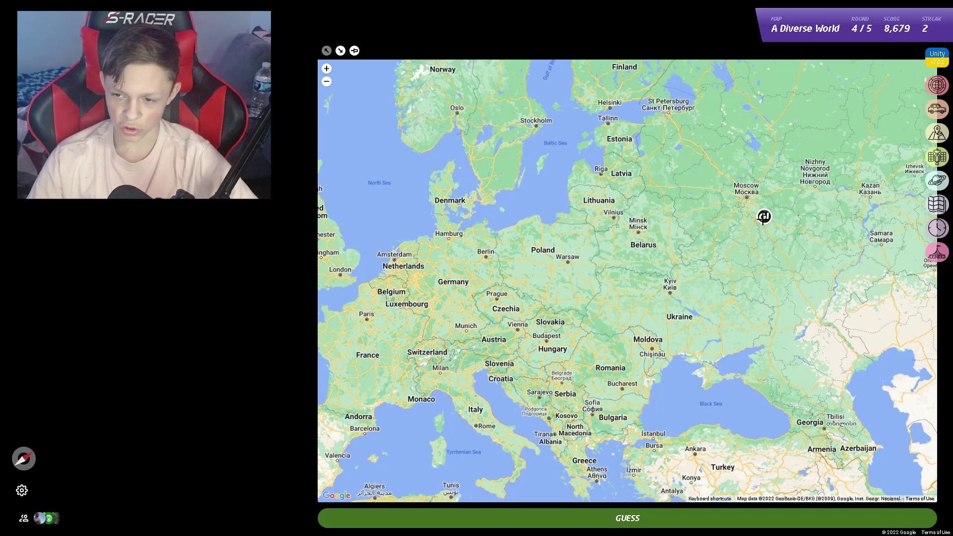
pyautogui.scroll(-1, 651, 284)
pyautogui.scroll(1, 642, 267)
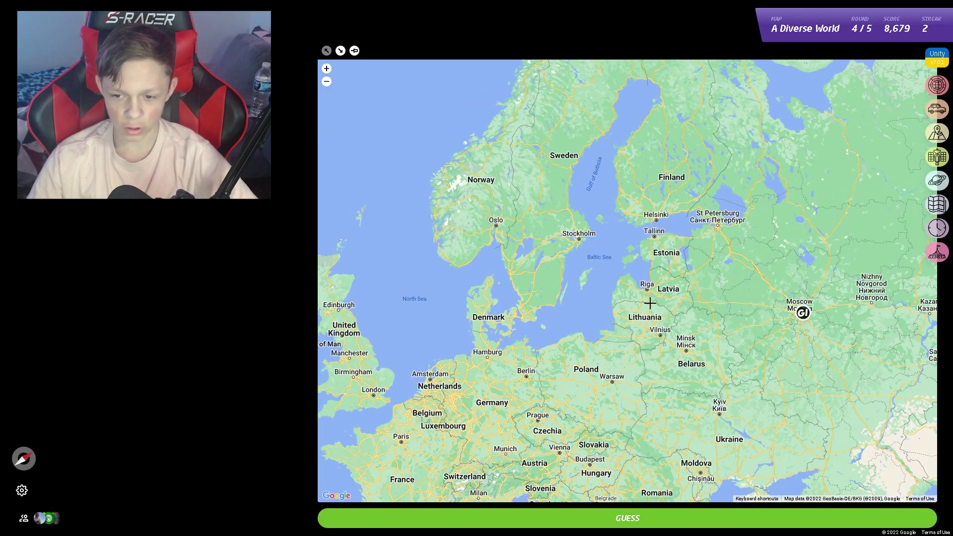
pyautogui.scroll(-1, 650, 303)
pyautogui.scroll(-2, 520, 305)
pyautogui.press('space')
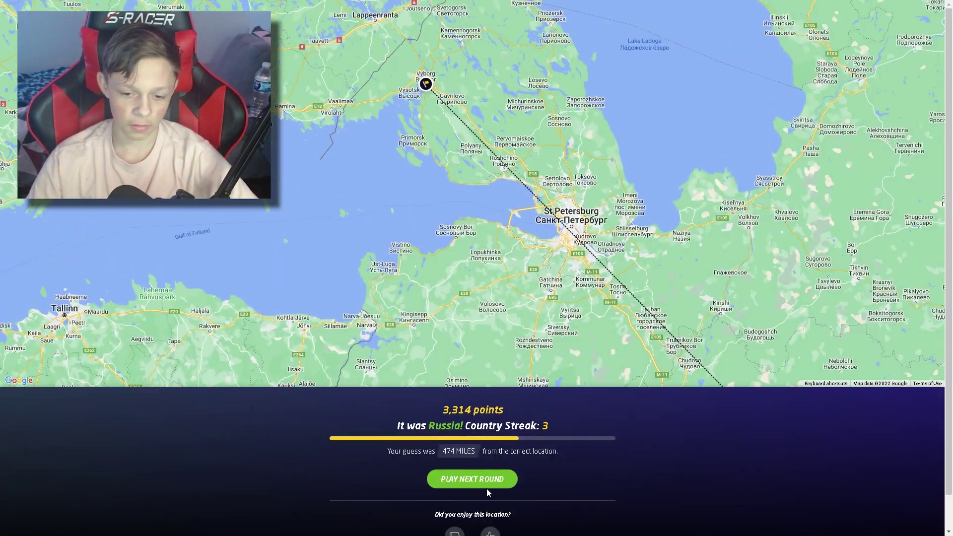
pyautogui.click(477, 481)
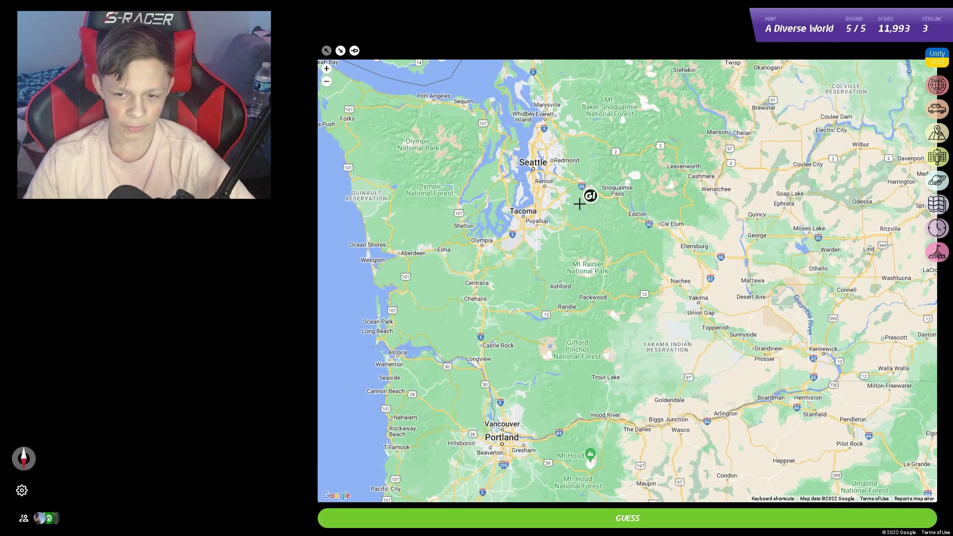
pyautogui.scroll(-1, 522, 289)
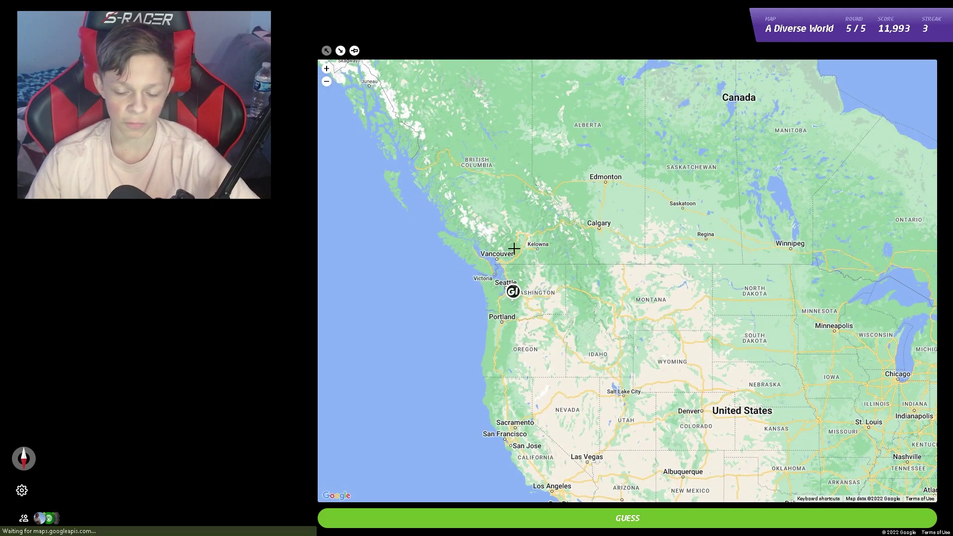
pyautogui.press('space')
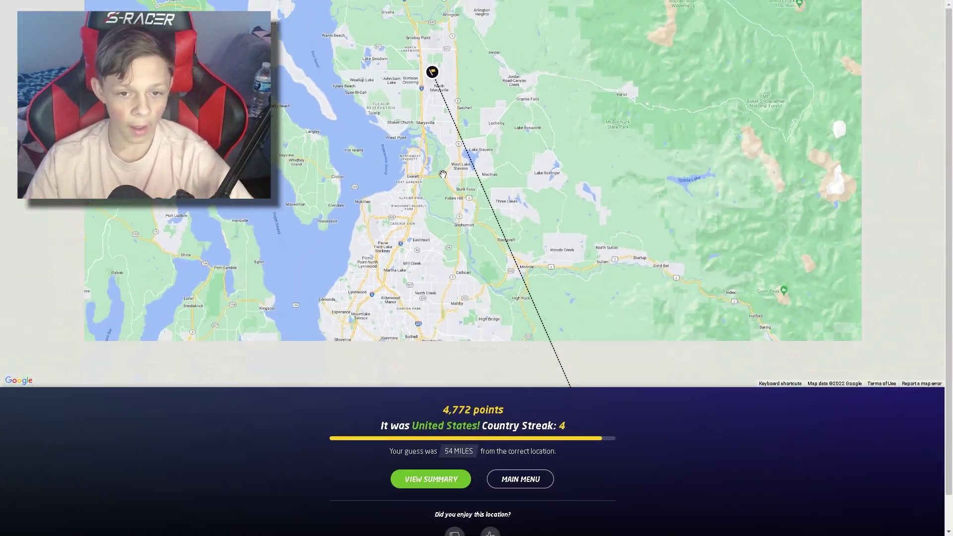
pyautogui.press('space')
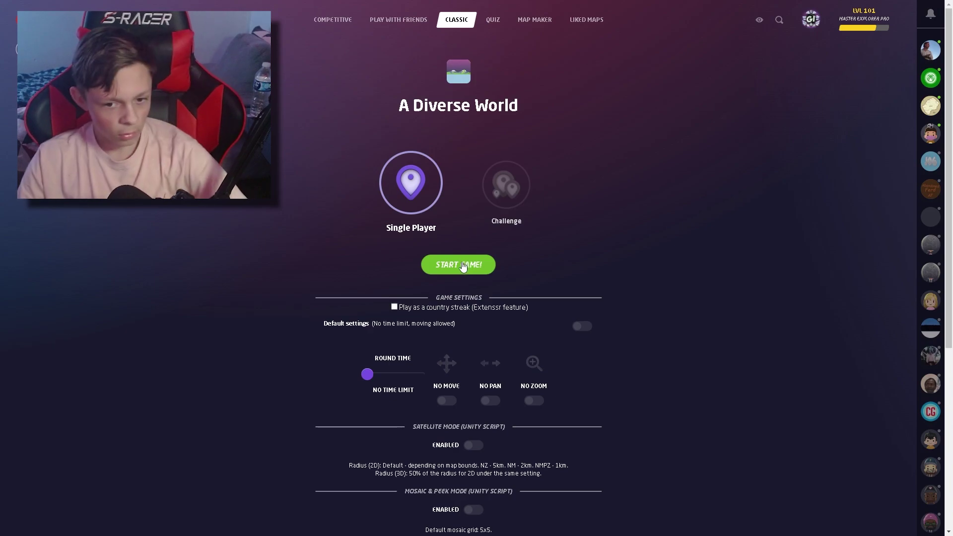
# Start a new game and guess Scotland, then western Russia.
pyautogui.click(464, 267)
pyautogui.scroll(1, 786, 216)
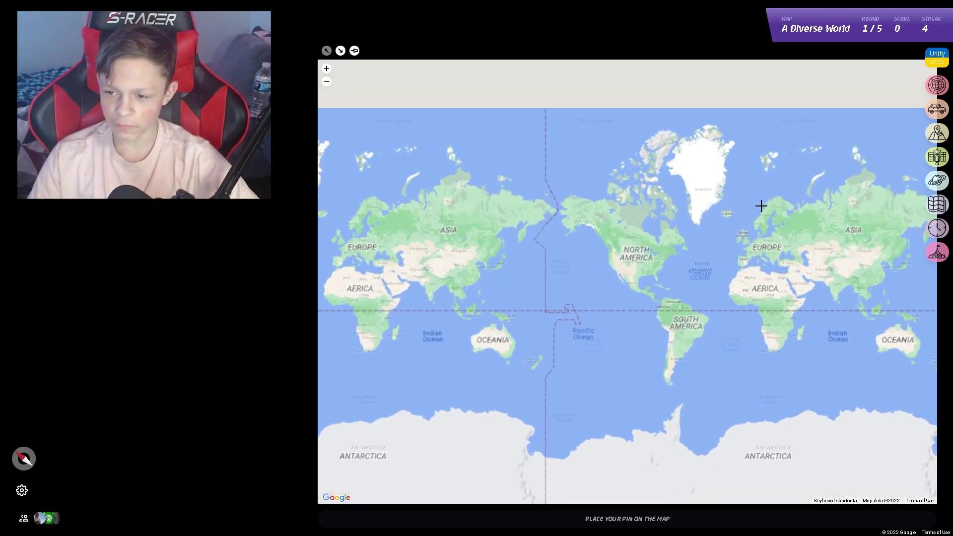
pyautogui.scroll(1, 760, 206)
pyautogui.scroll(1, 738, 232)
pyautogui.scroll(1, 717, 262)
pyautogui.click(701, 279)
pyautogui.press('space')
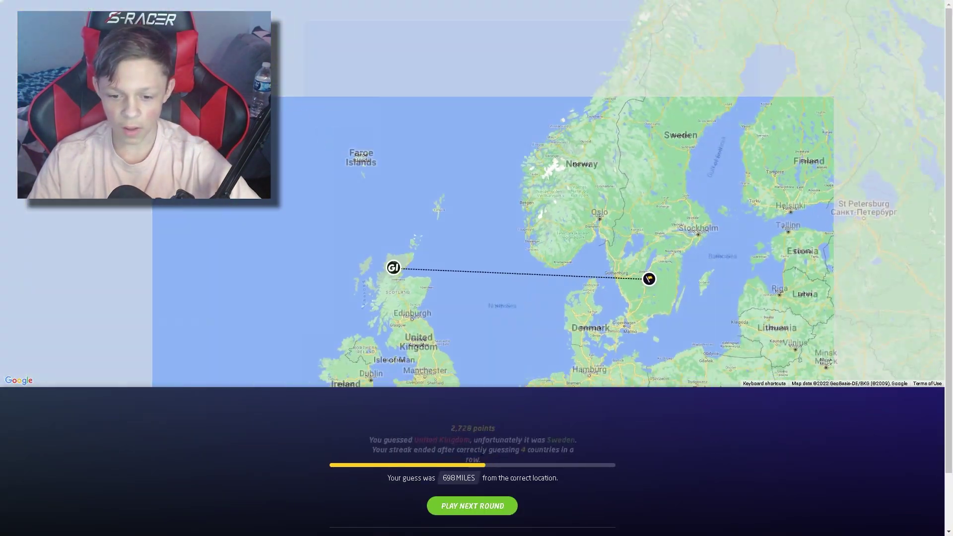
pyautogui.click(475, 501)
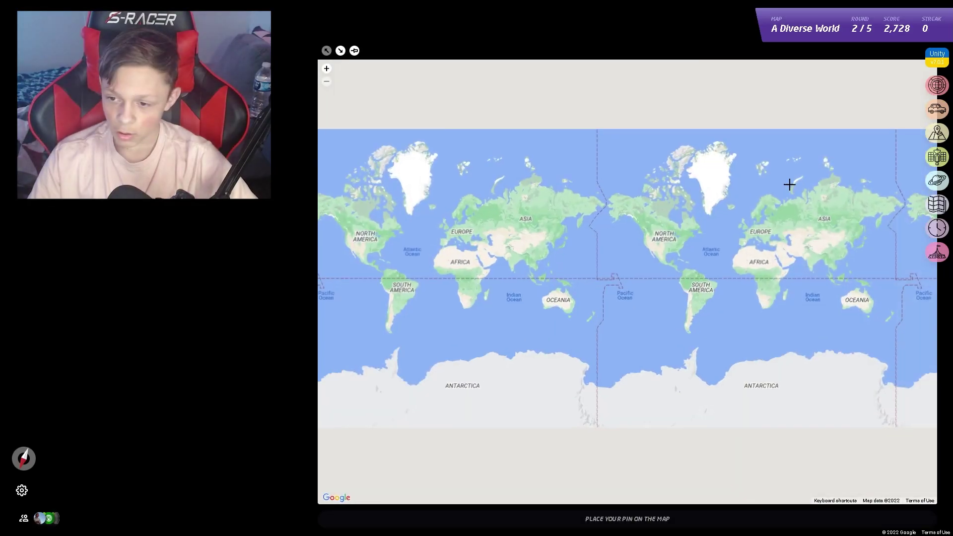
pyautogui.scroll(1, 783, 224)
pyautogui.scroll(2, 775, 261)
pyautogui.click(771, 273)
pyautogui.press('space')
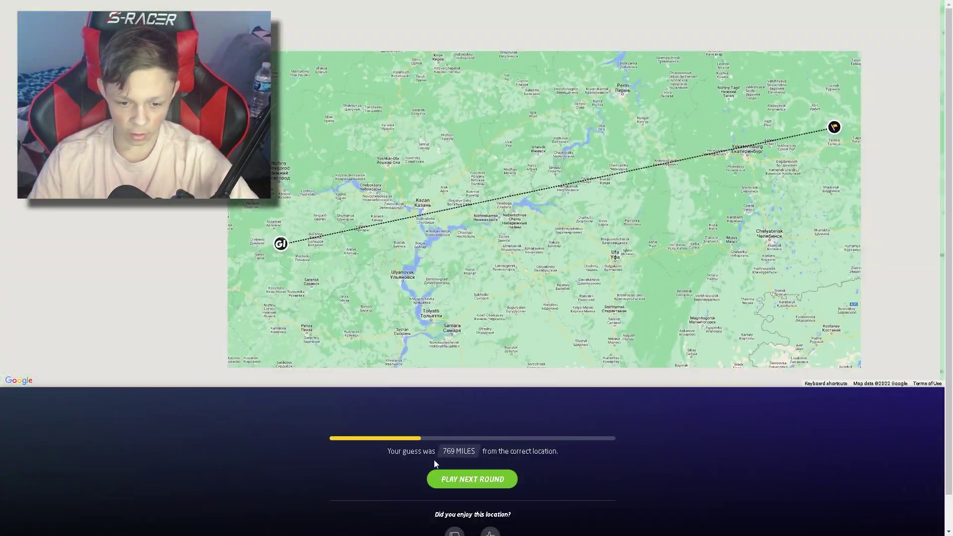
# Guess the Balkans, then South Africa in the final round.
pyautogui.press('space')
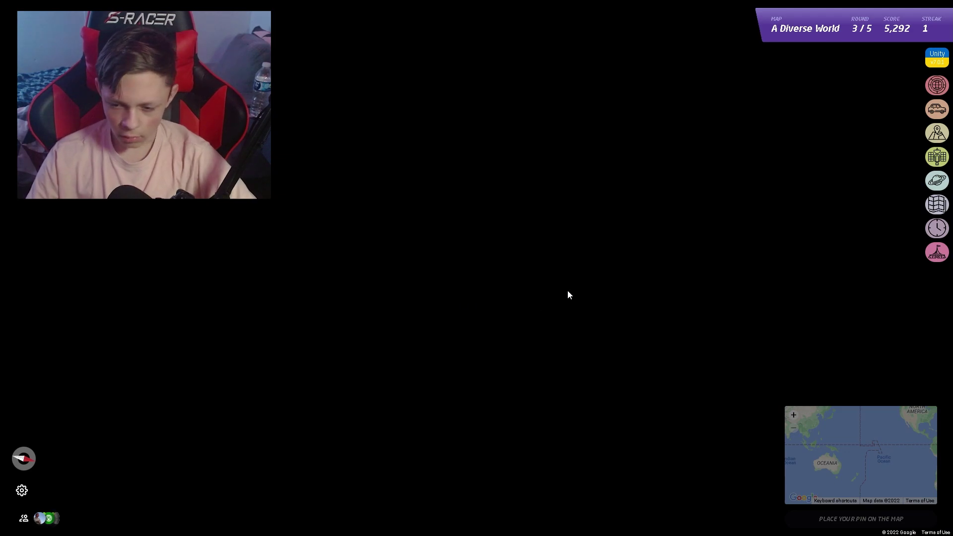
pyautogui.scroll(3, 762, 273)
pyautogui.scroll(2, 783, 253)
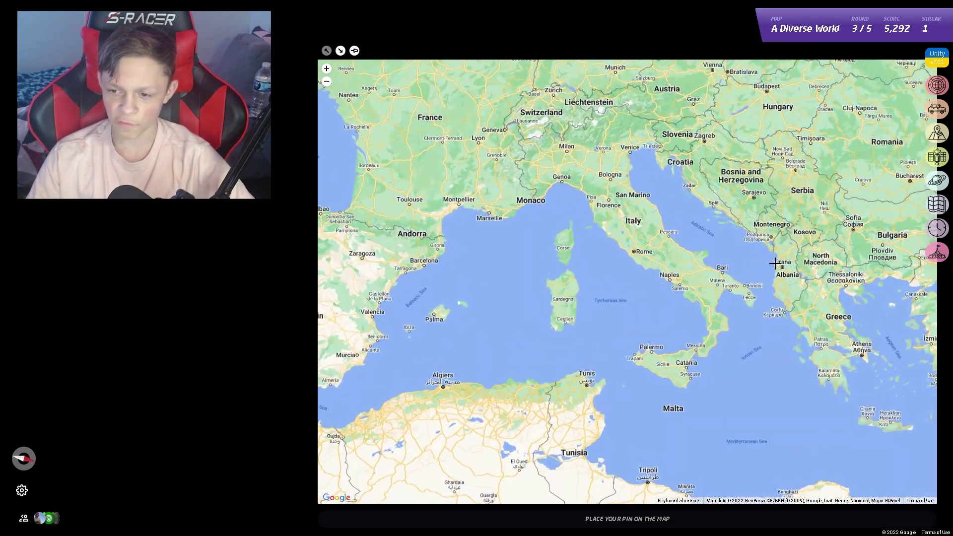
pyautogui.scroll(-2, 653, 313)
pyautogui.scroll(-2, 653, 312)
pyautogui.press('space')
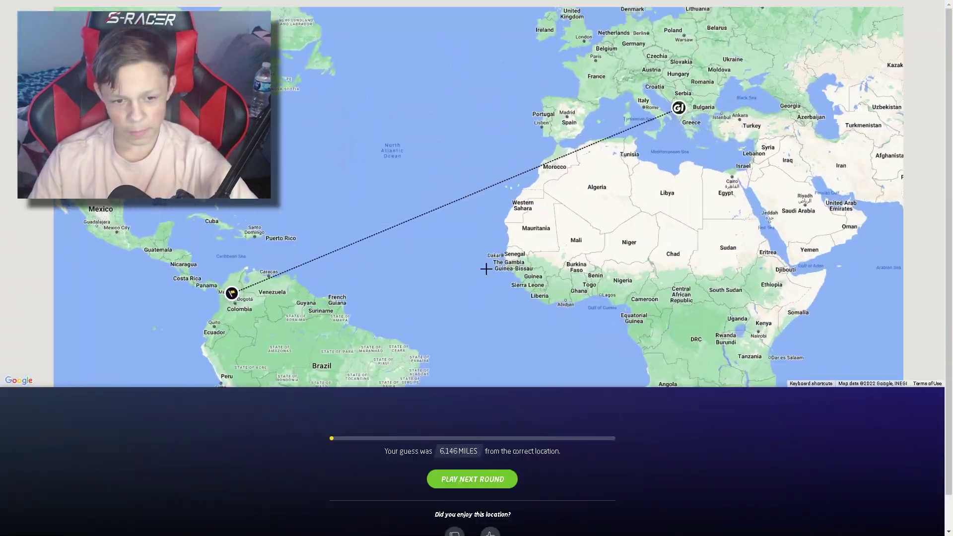
pyautogui.click(483, 502)
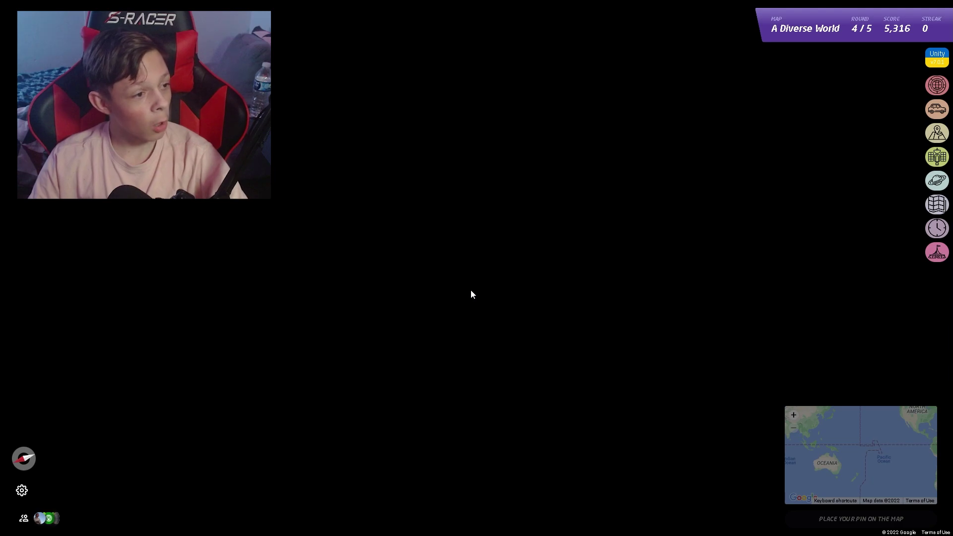
pyautogui.scroll(2, 774, 313)
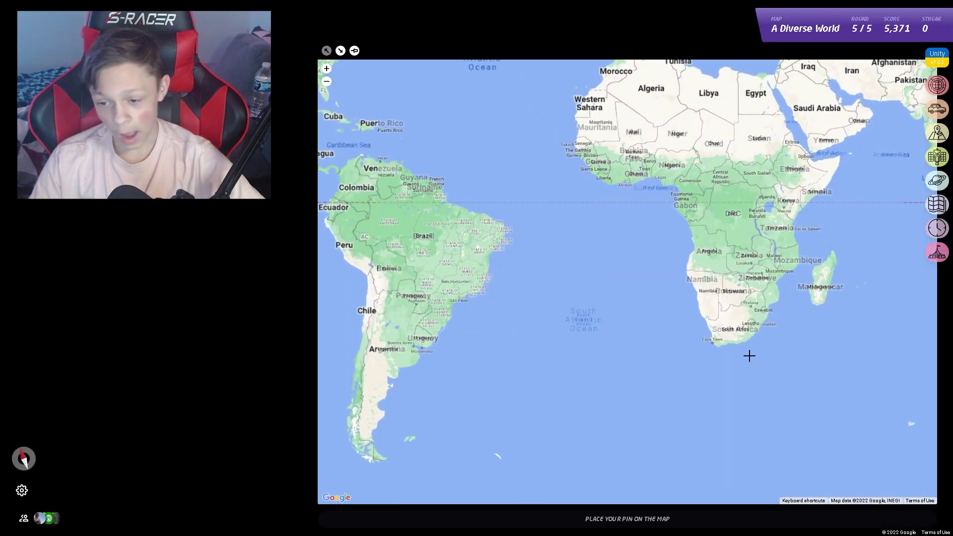
pyautogui.scroll(2, 760, 320)
pyautogui.scroll(2, 772, 277)
pyautogui.click(772, 279)
pyautogui.press('space')
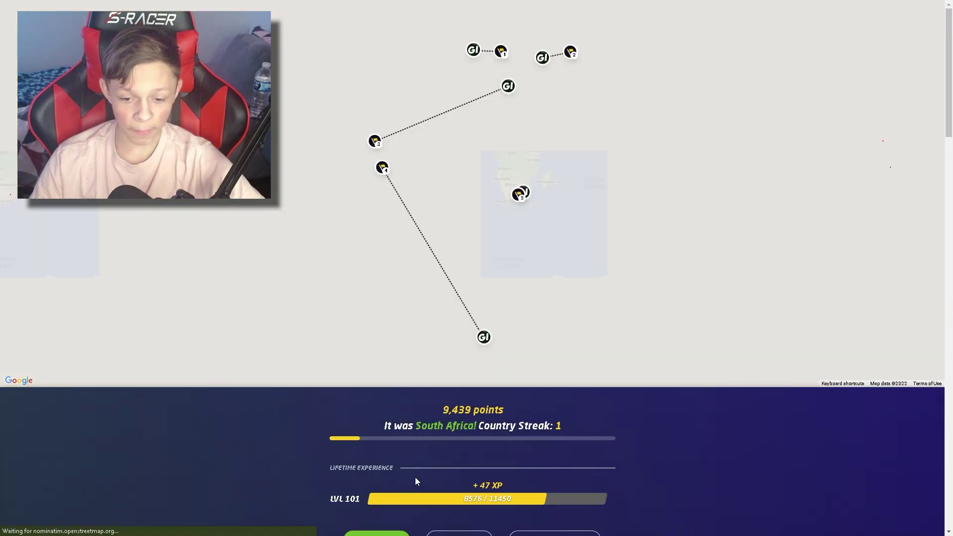
pyautogui.scroll(-2, 417, 474)
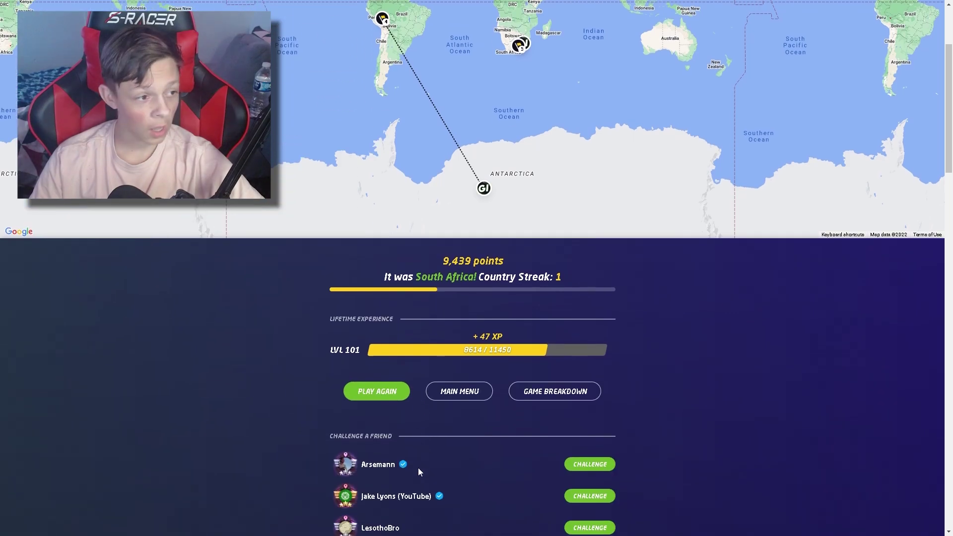
# Start a new A Diverse World game and guess southern France in round one.
pyautogui.click(383, 388)
pyautogui.click(459, 287)
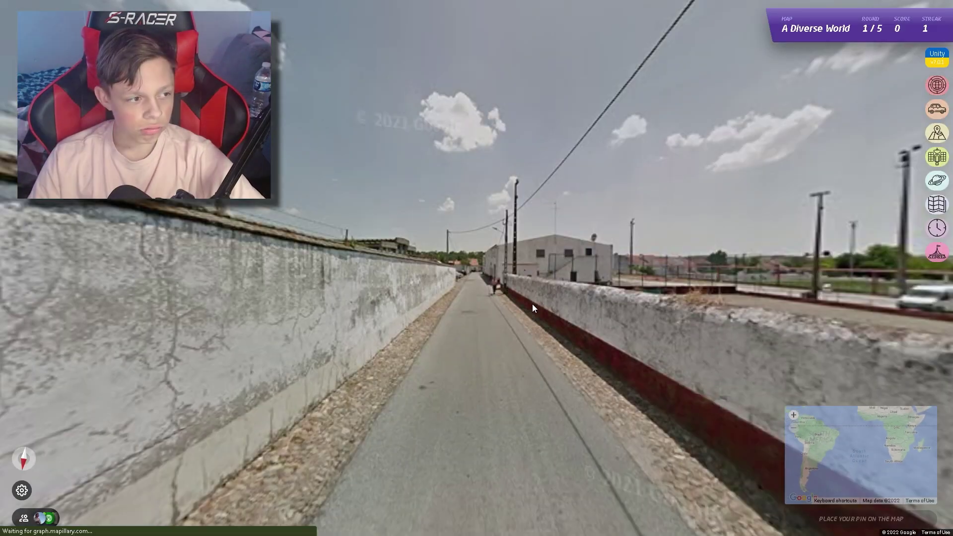
pyautogui.scroll(2, 835, 255)
pyautogui.scroll(2, 623, 353)
pyautogui.scroll(1, 571, 333)
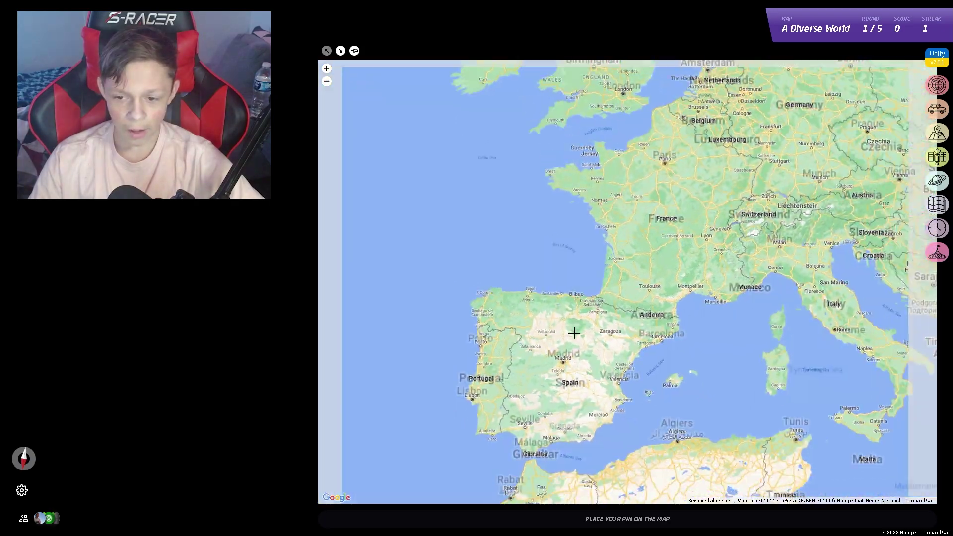
pyautogui.scroll(-2, 611, 306)
pyautogui.scroll(2, 611, 305)
pyautogui.click(600, 323)
pyautogui.press('space')
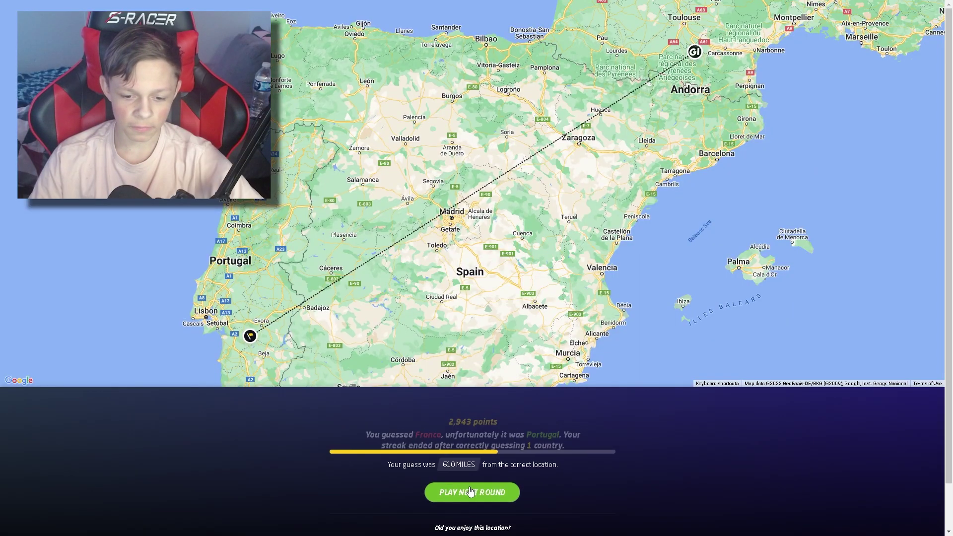
pyautogui.click(470, 492)
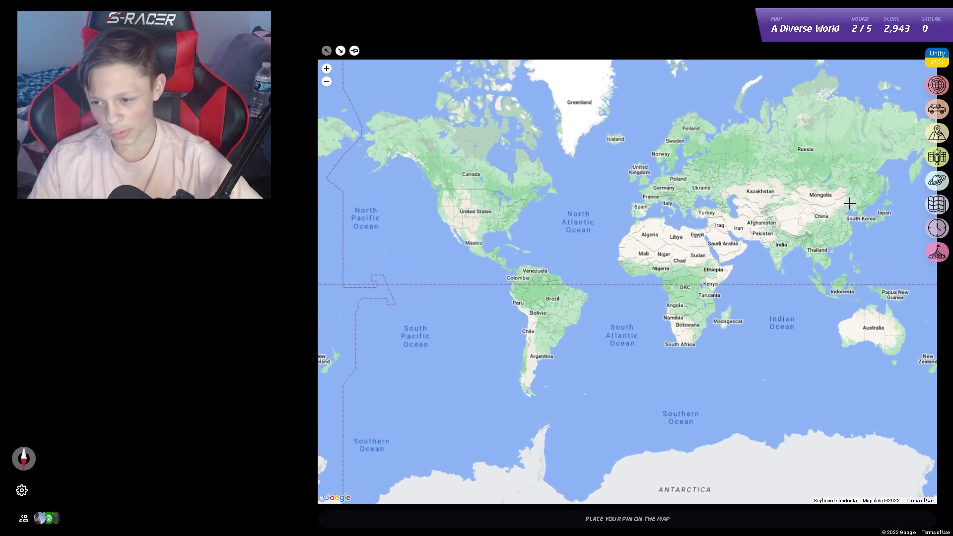
pyautogui.scroll(1, 843, 230)
pyautogui.scroll(2, 849, 243)
# Pin and submit a Taiwan guess for the next round.
pyautogui.click(850, 243)
pyautogui.scroll(2, 850, 243)
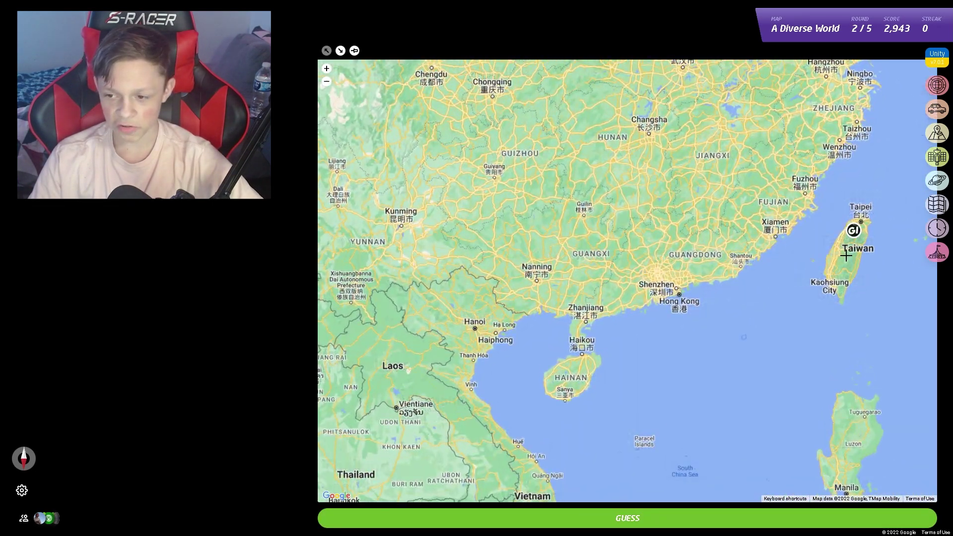
pyautogui.scroll(1, 850, 242)
pyautogui.moveTo(697, 322); pyautogui.dragTo(534, 391)
pyautogui.scroll(1, 676, 324)
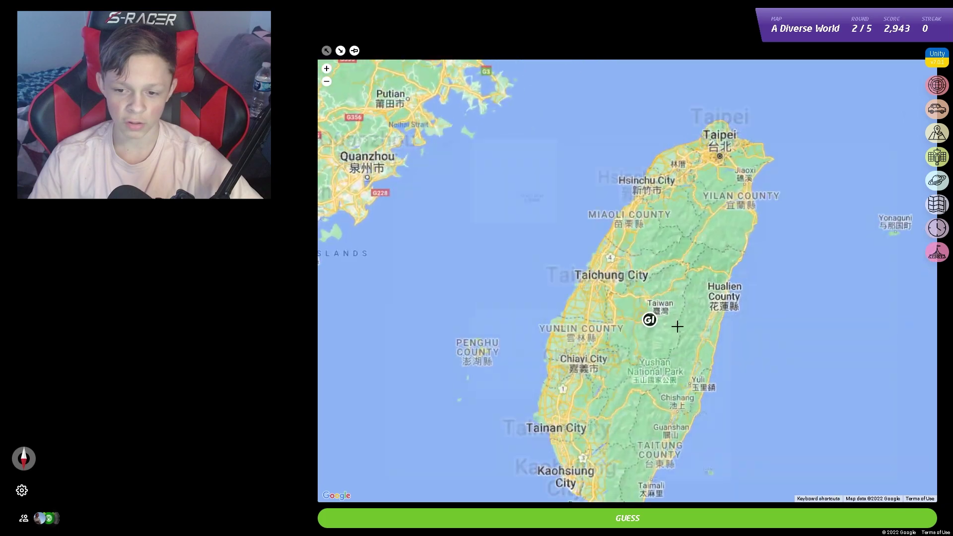
pyautogui.scroll(1, 666, 340)
pyautogui.scroll(-2, 604, 311)
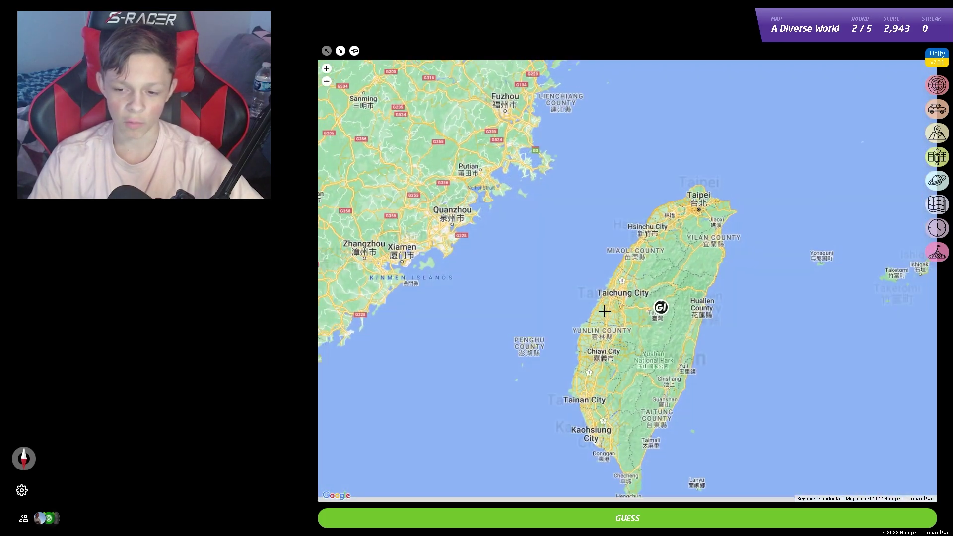
pyautogui.scroll(-1, 618, 309)
pyautogui.scroll(-2, 536, 355)
pyautogui.scroll(-1, 704, 325)
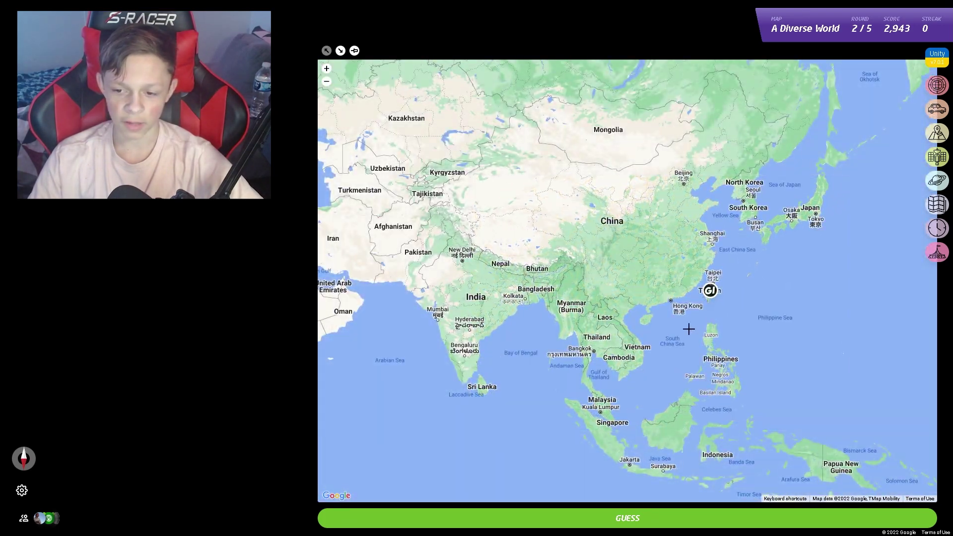
pyautogui.press('space')
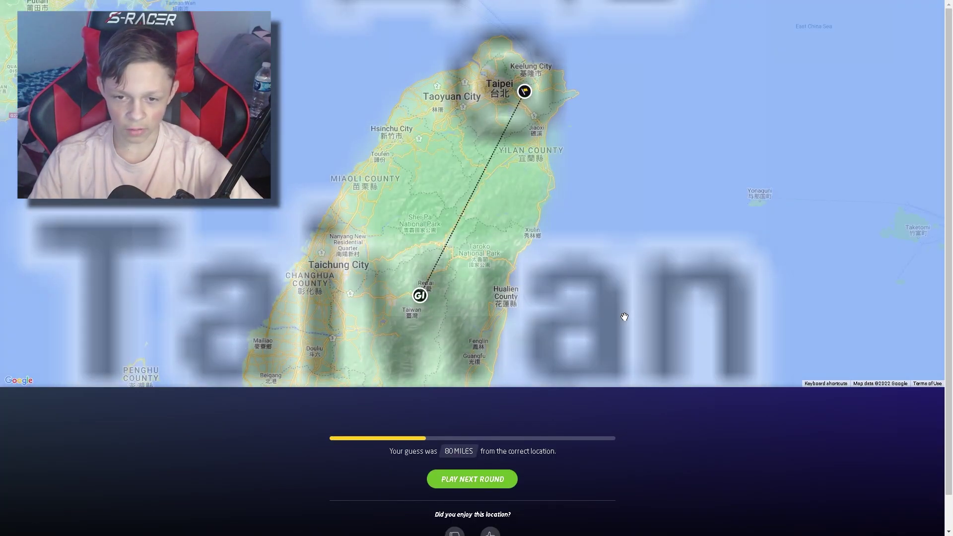
pyautogui.click(451, 486)
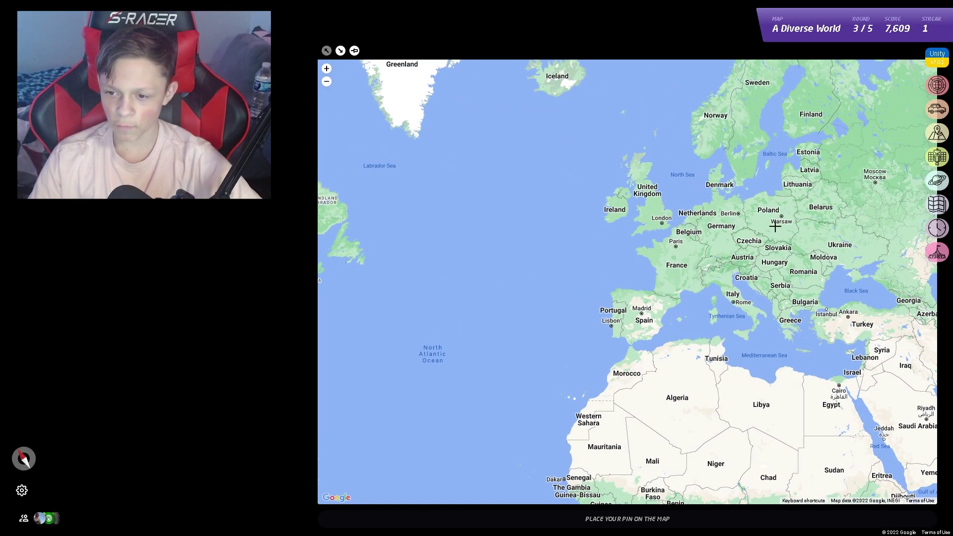
pyautogui.scroll(1, 781, 272)
# Guess the Balkans, Southeast Asia and Guatemala, then open the 20,131-point summary.
pyautogui.click(801, 321)
pyautogui.moveTo(801, 320); pyautogui.dragTo(739, 376)
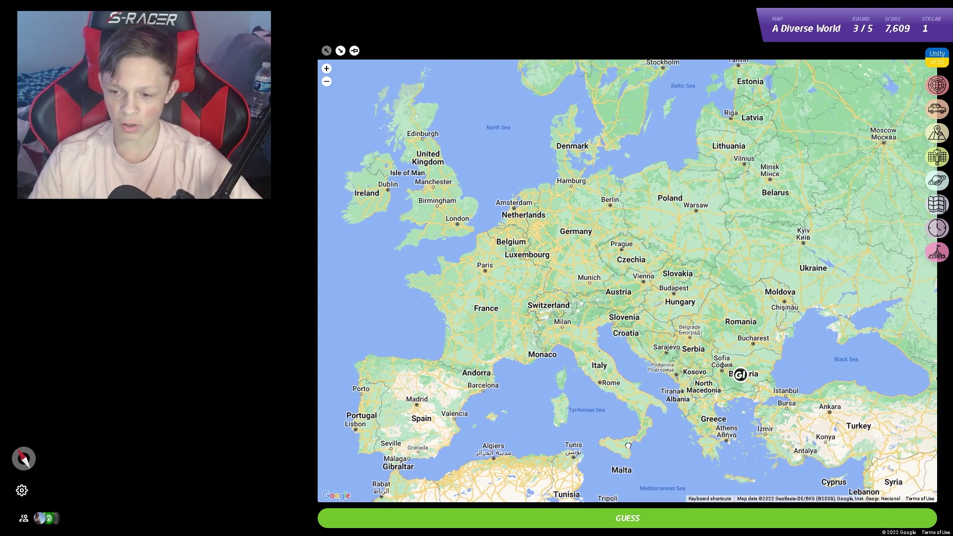
pyautogui.scroll(2, 670, 287)
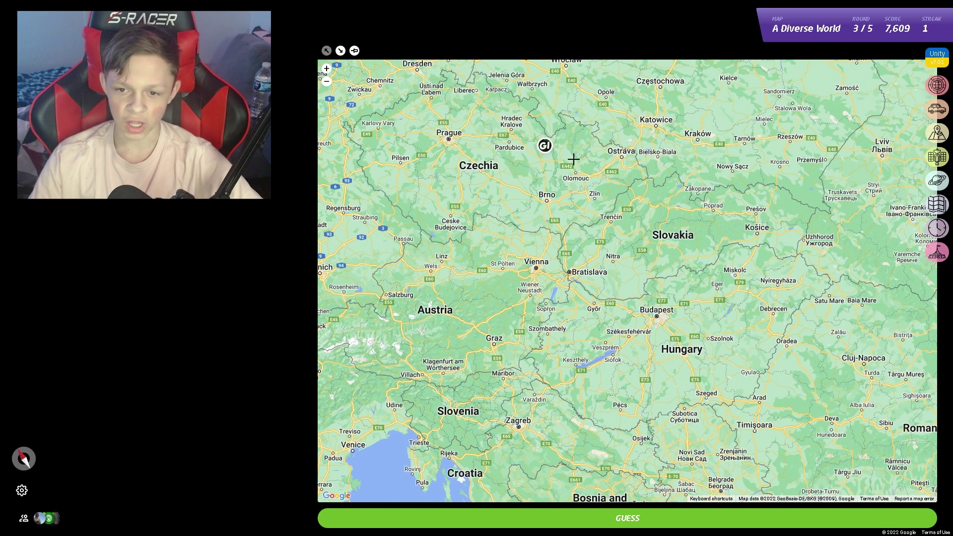
pyautogui.press('space')
pyautogui.press('space')
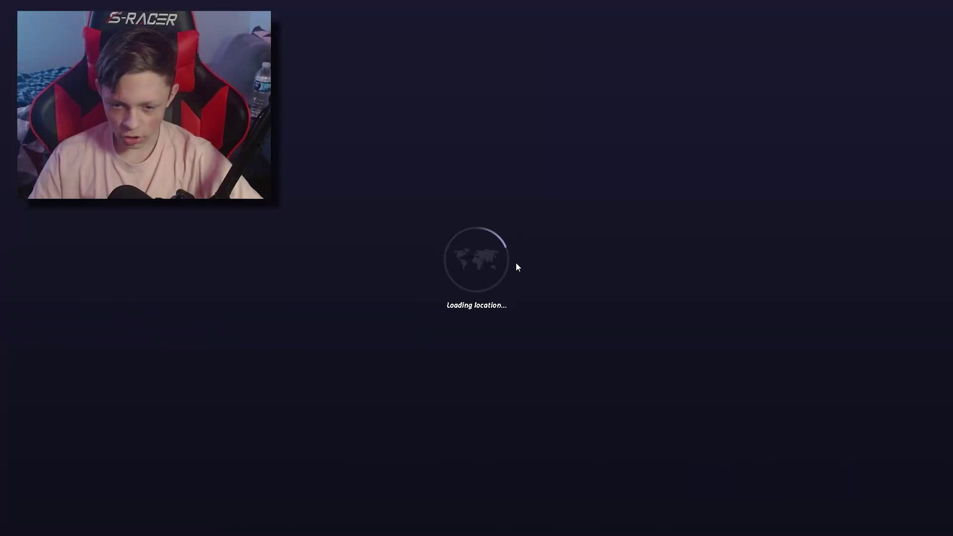
pyautogui.scroll(2, 838, 236)
pyautogui.scroll(2, 849, 271)
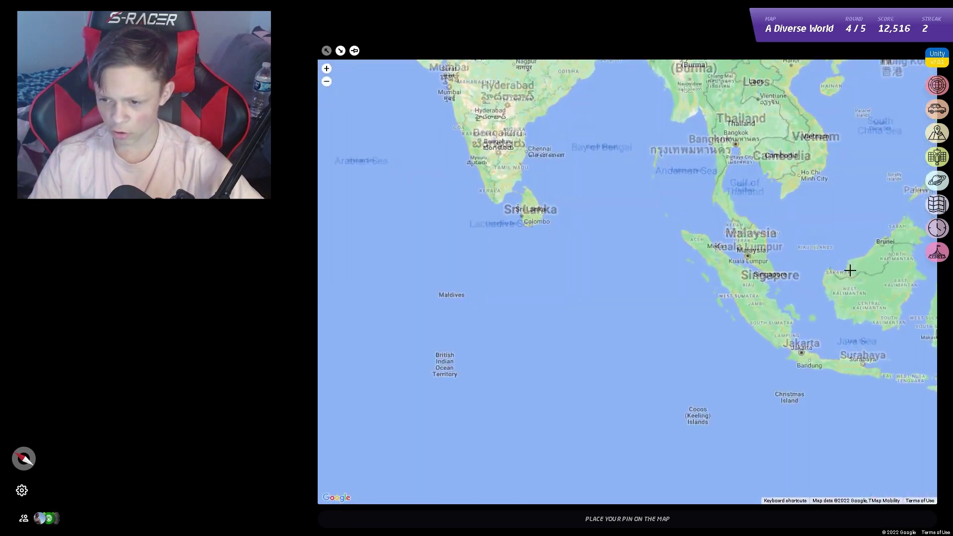
pyautogui.press('space')
pyautogui.press('space')
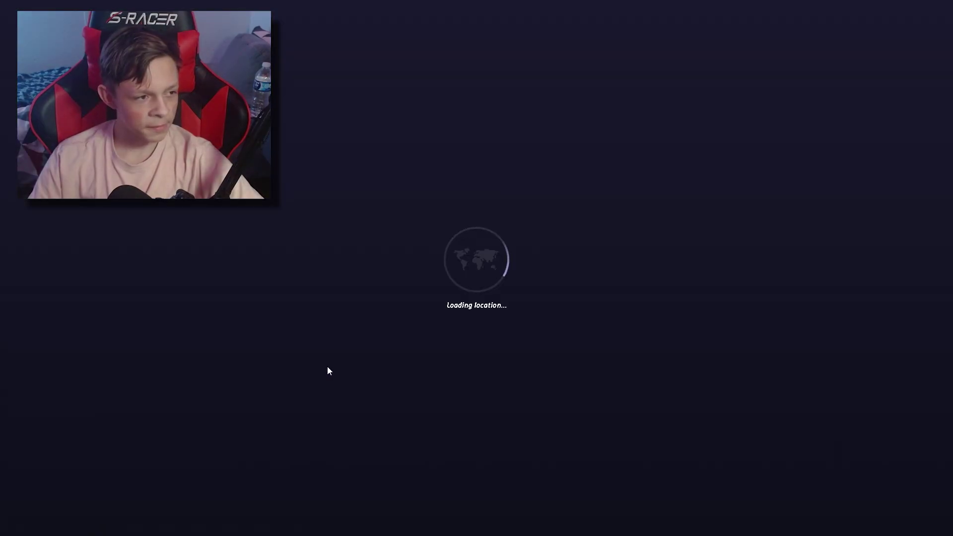
pyautogui.scroll(2, 507, 326)
pyautogui.scroll(2, 583, 322)
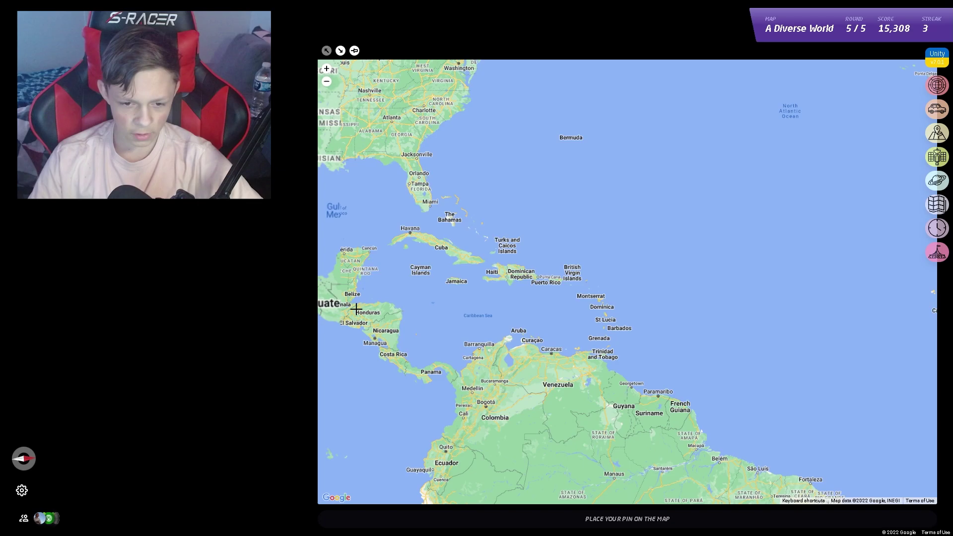
pyautogui.scroll(2, 515, 323)
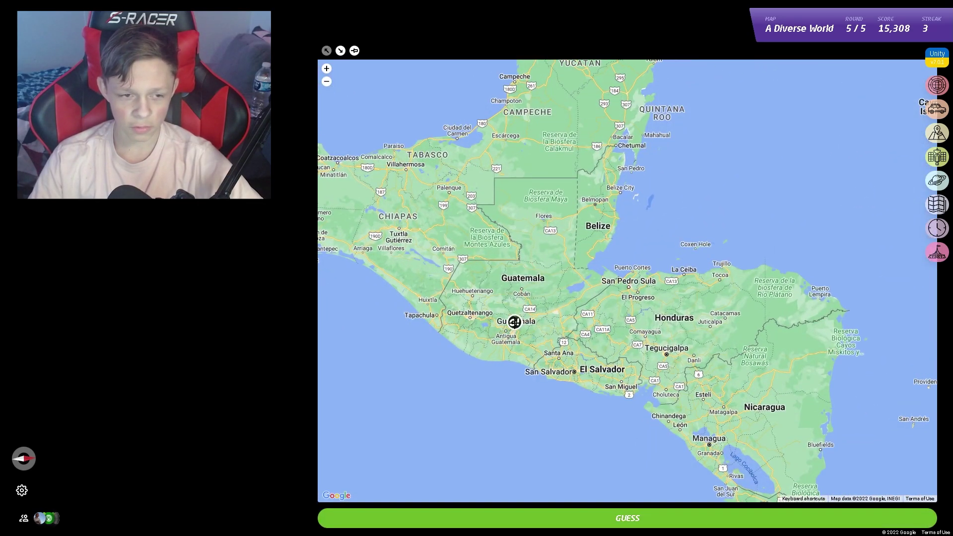
pyautogui.scroll(-1, 515, 322)
pyautogui.scroll(-1, 511, 325)
pyautogui.scroll(-1, 506, 328)
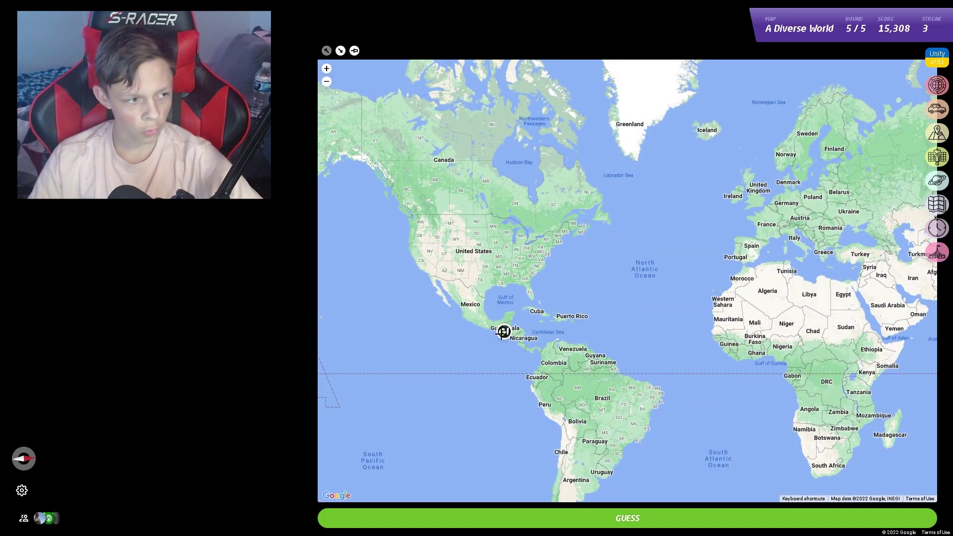
pyautogui.press('space')
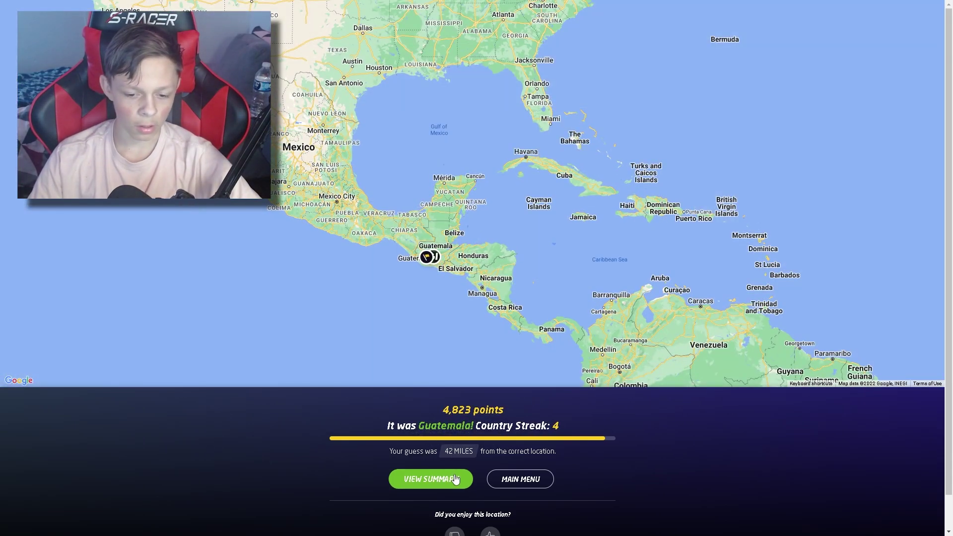
pyautogui.click(416, 478)
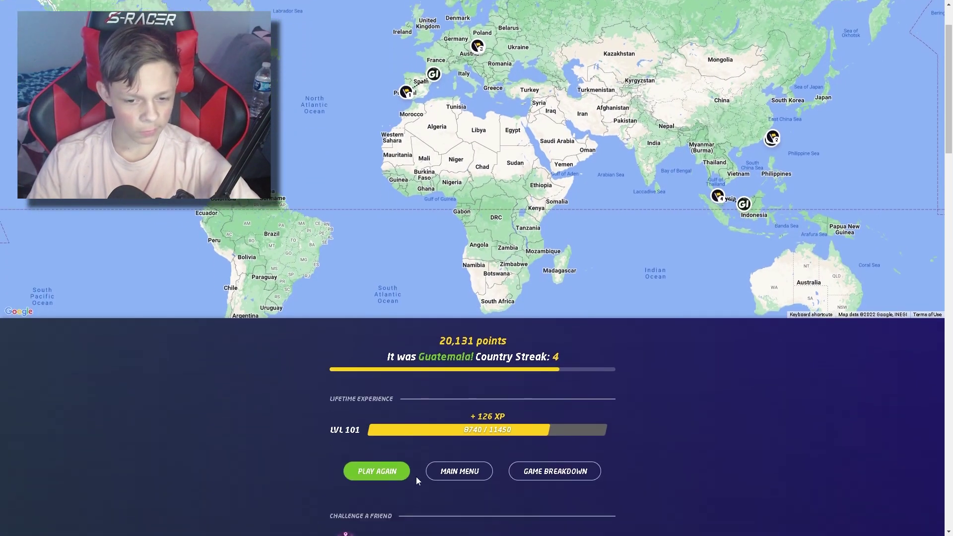
pyautogui.scroll(-1, 402, 462)
# Launch another A Diverse World game and guess the eastern US in round one.
pyautogui.click(377, 441)
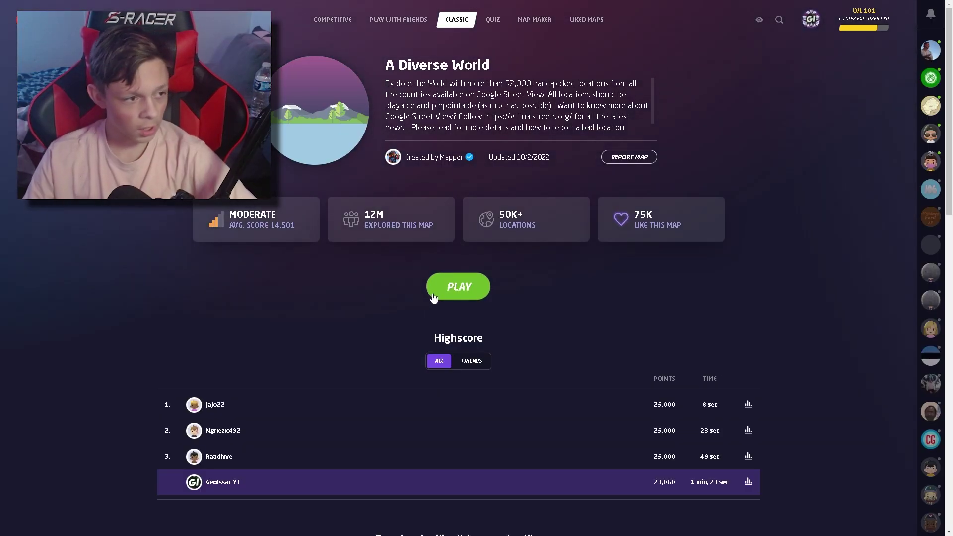
pyautogui.click(433, 293)
pyautogui.click(458, 267)
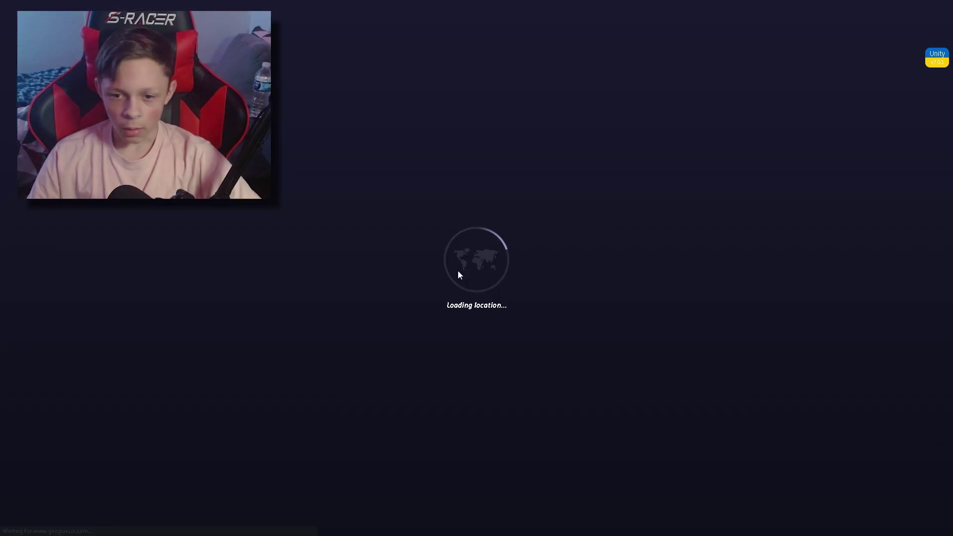
pyautogui.scroll(3, 700, 236)
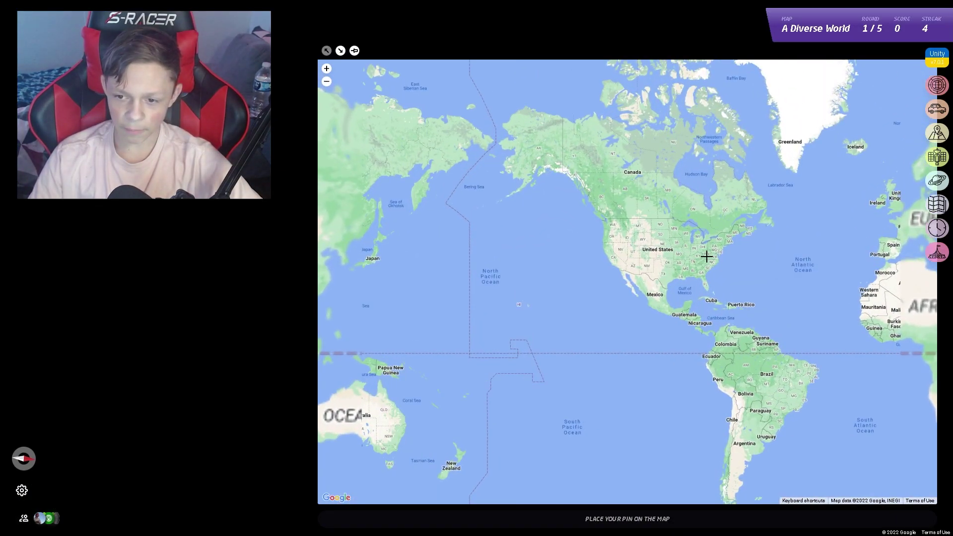
pyautogui.scroll(2, 711, 256)
pyautogui.click(719, 258)
pyautogui.press('space')
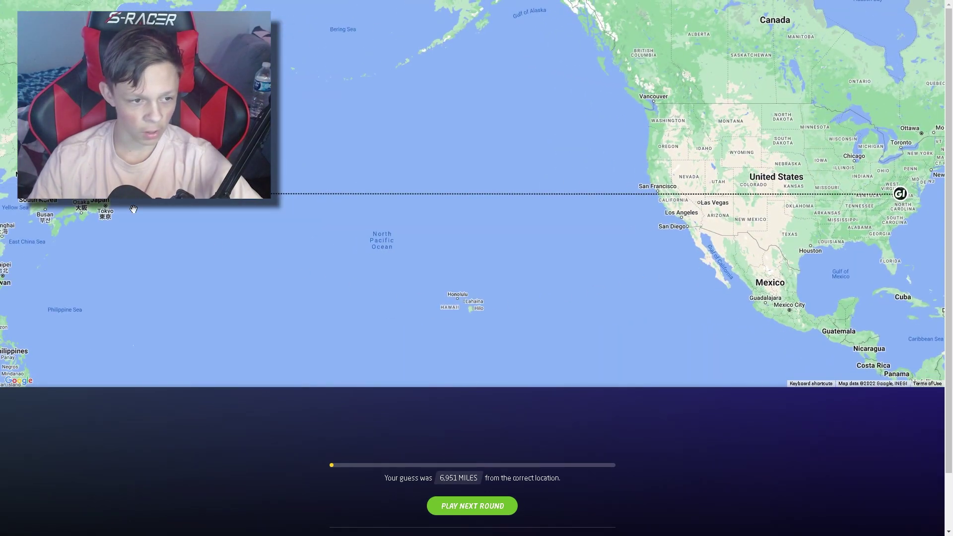
pyautogui.click(476, 506)
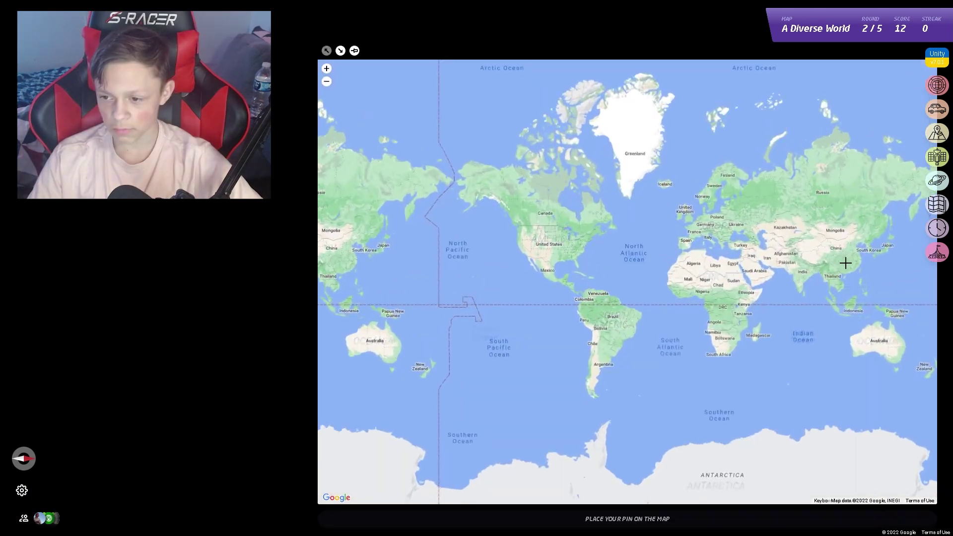
pyautogui.scroll(2, 846, 262)
pyautogui.scroll(2, 883, 240)
# Pin and submit guesses on South Korea and Thailand.
pyautogui.click(896, 223)
pyautogui.press('space')
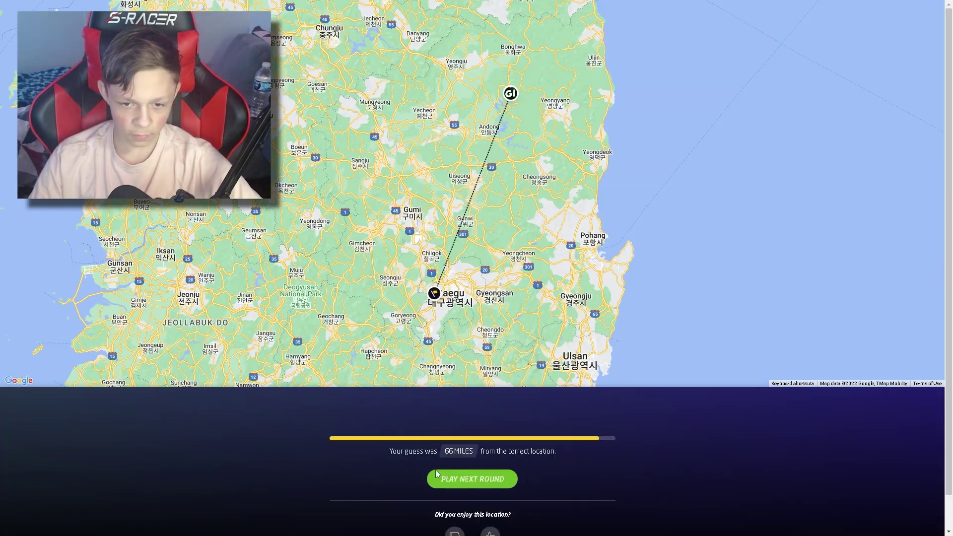
pyautogui.click(476, 479)
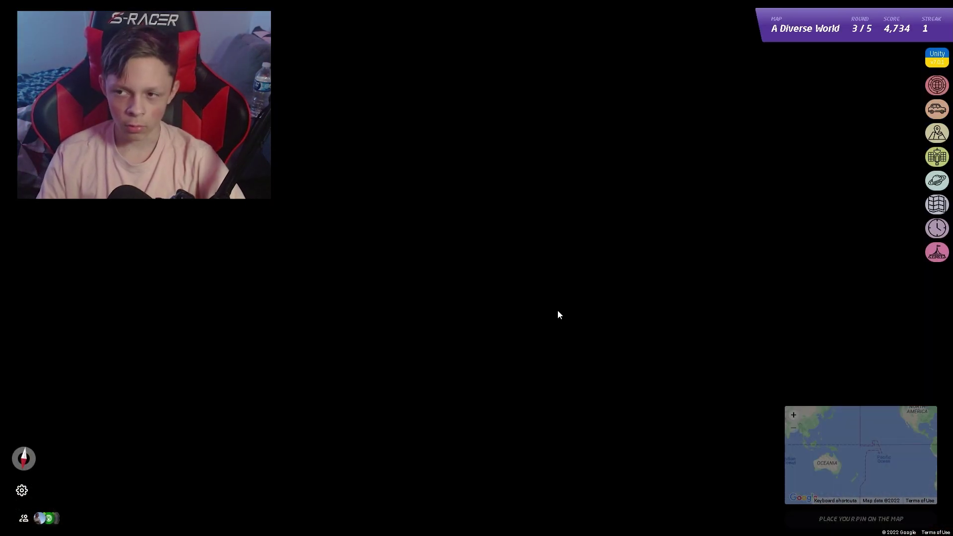
pyautogui.scroll(1, 825, 269)
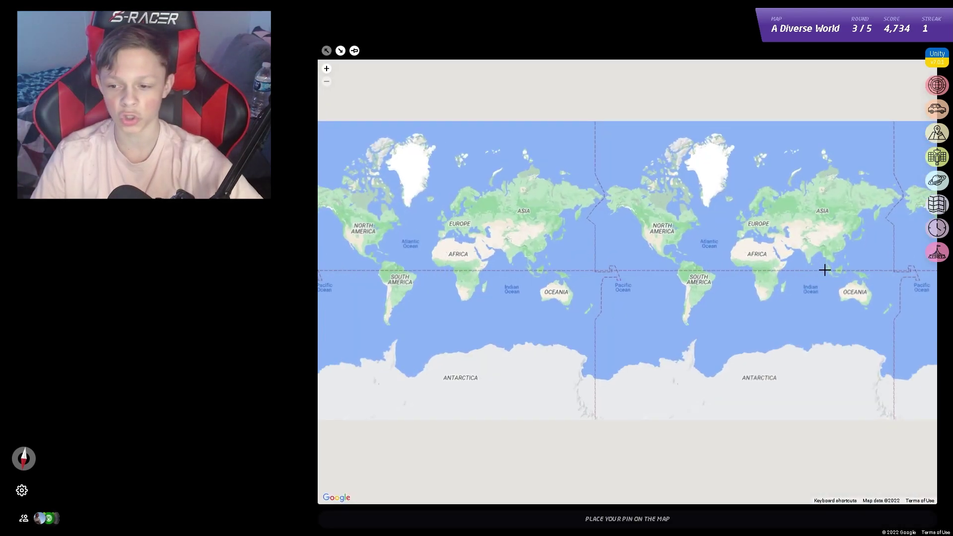
pyautogui.scroll(3, 833, 236)
pyautogui.scroll(2, 833, 236)
pyautogui.click(617, 264)
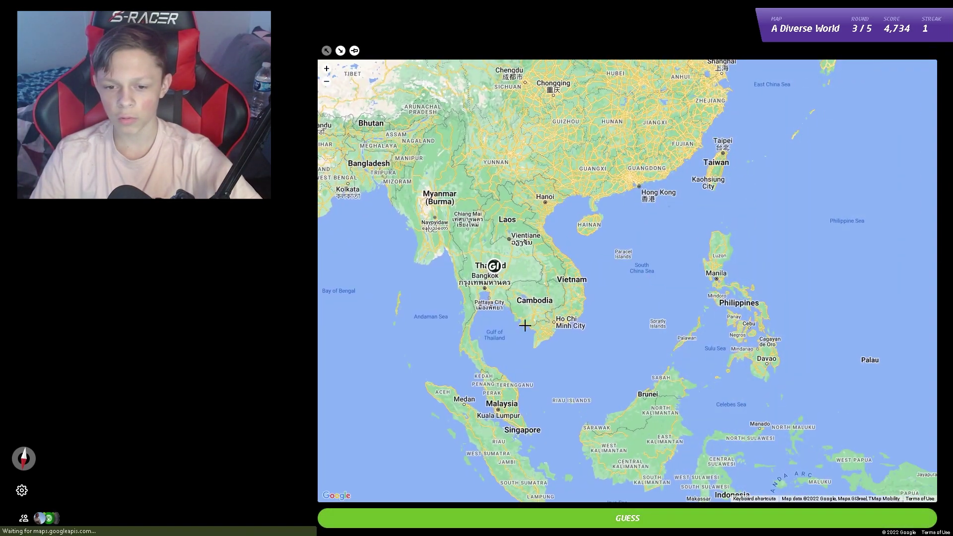
pyautogui.press('space')
pyautogui.click(468, 492)
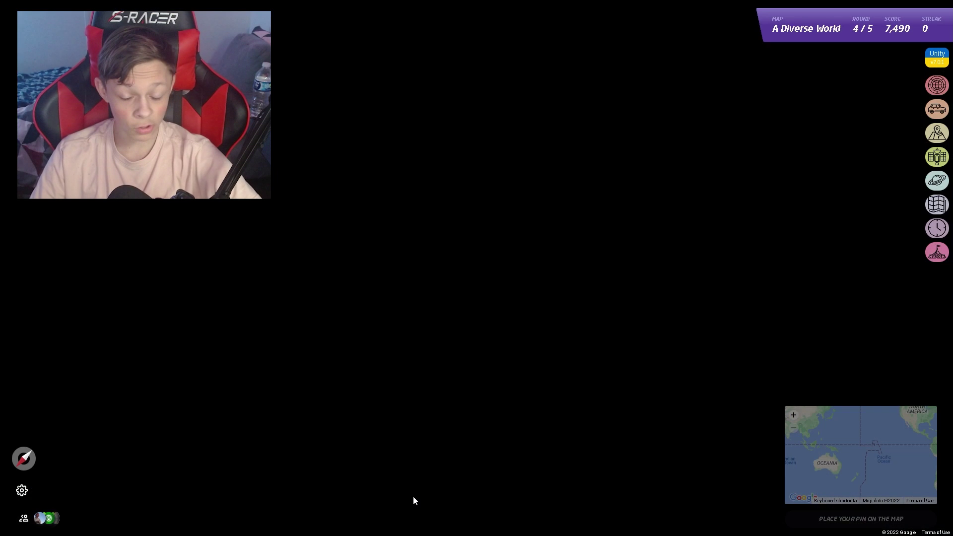
pyautogui.scroll(1, 798, 164)
pyautogui.scroll(2, 681, 217)
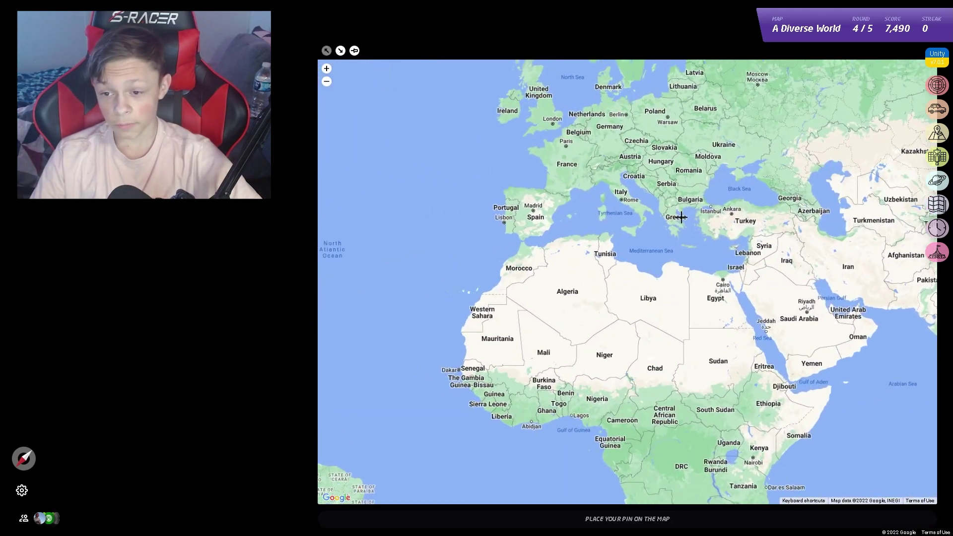
pyautogui.scroll(-2, 604, 390)
pyautogui.scroll(-2, 621, 374)
# Submit Hungary and Sri Lanka guesses, then view the 12,625-point summary.
pyautogui.press('space')
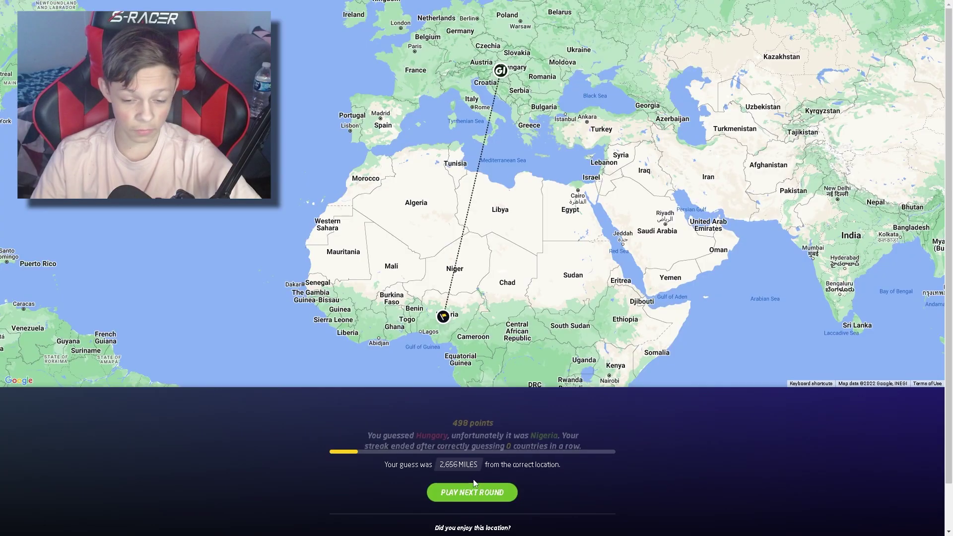
pyautogui.click(471, 492)
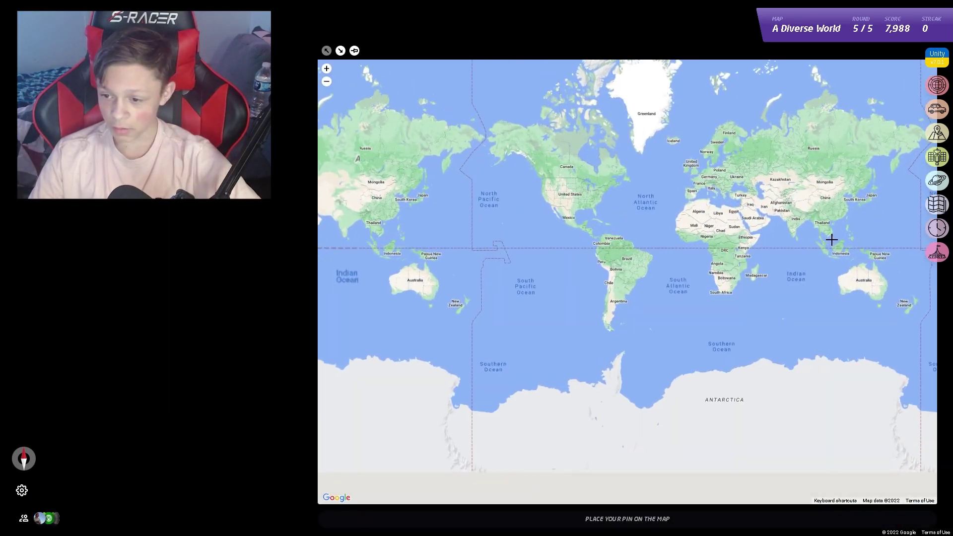
pyautogui.scroll(1, 752, 251)
pyautogui.scroll(2, 752, 251)
pyautogui.moveTo(923, 353); pyautogui.dragTo(733, 349)
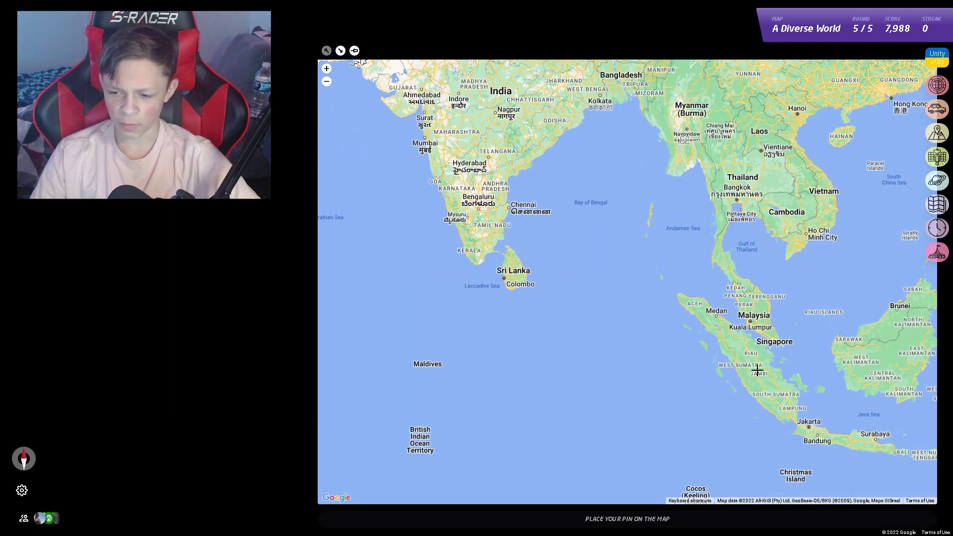
pyautogui.scroll(2, 498, 289)
pyautogui.scroll(-3, 555, 302)
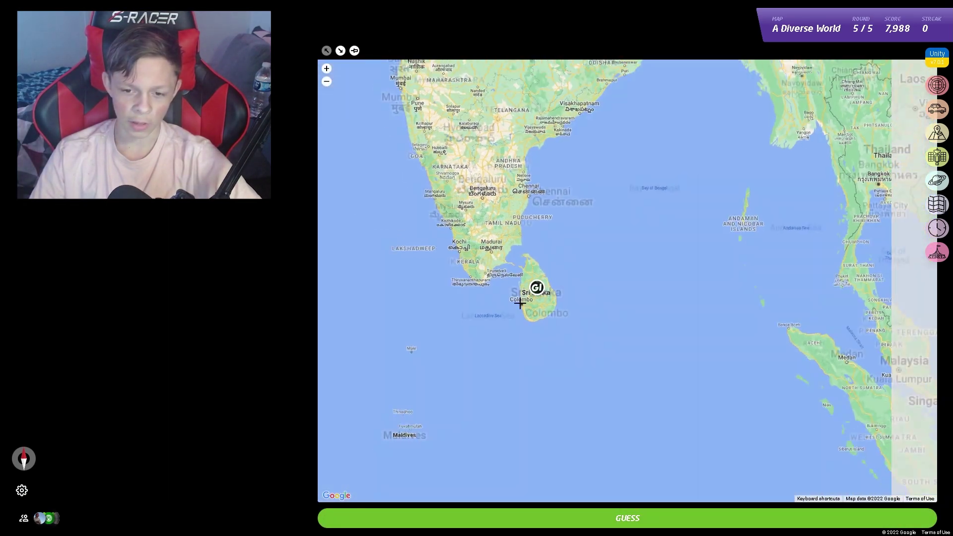
pyautogui.press('space')
pyautogui.click(433, 479)
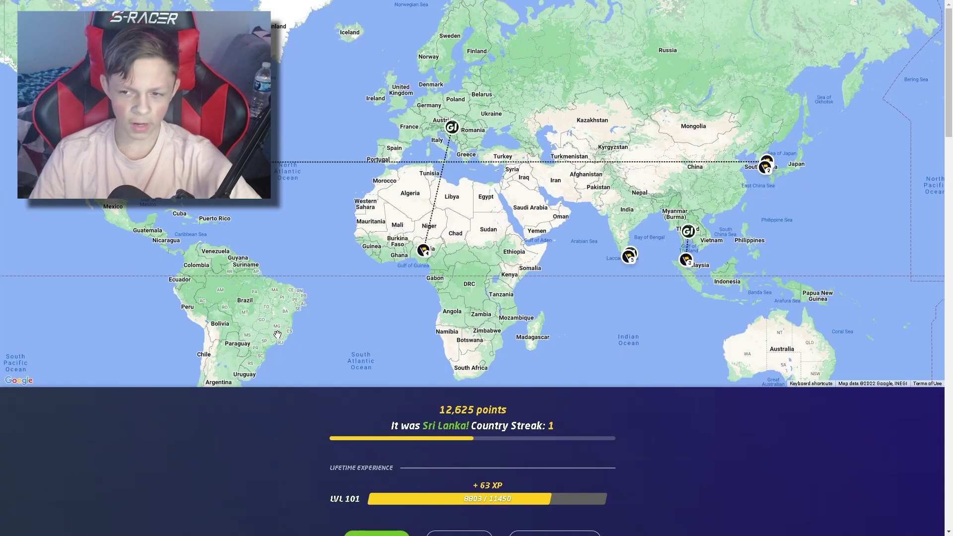
# Start a new single-player game and guess South America in round one.
pyautogui.click(377, 532)
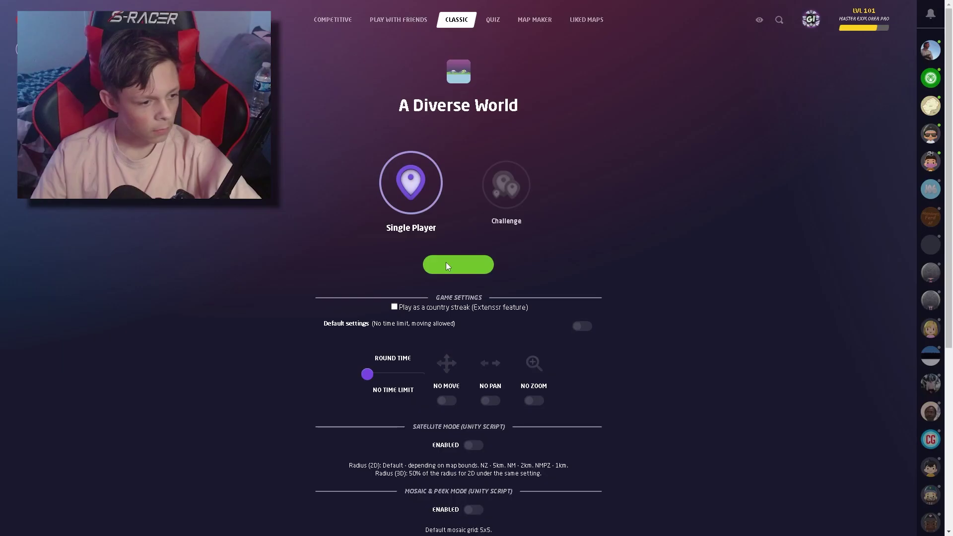
pyautogui.click(447, 264)
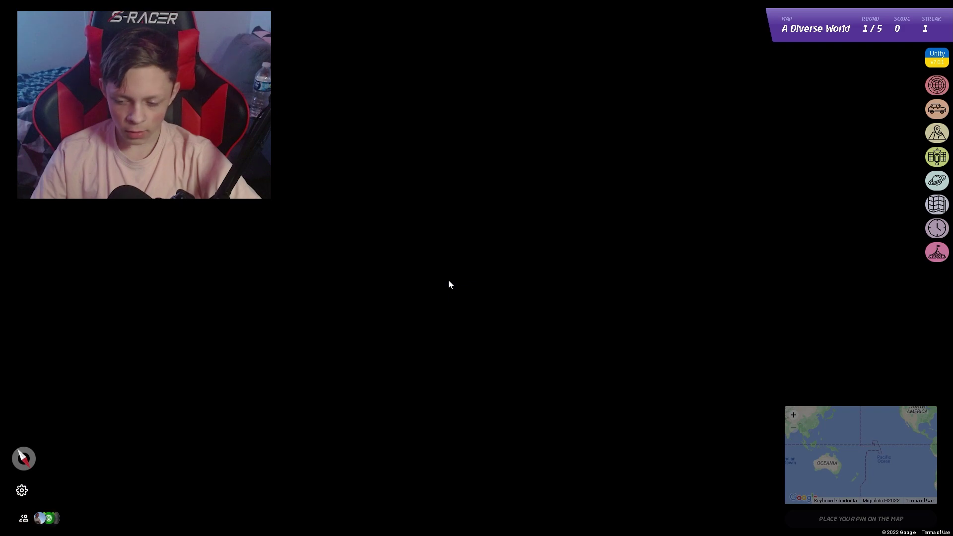
pyautogui.scroll(3, 705, 236)
pyautogui.scroll(3, 546, 91)
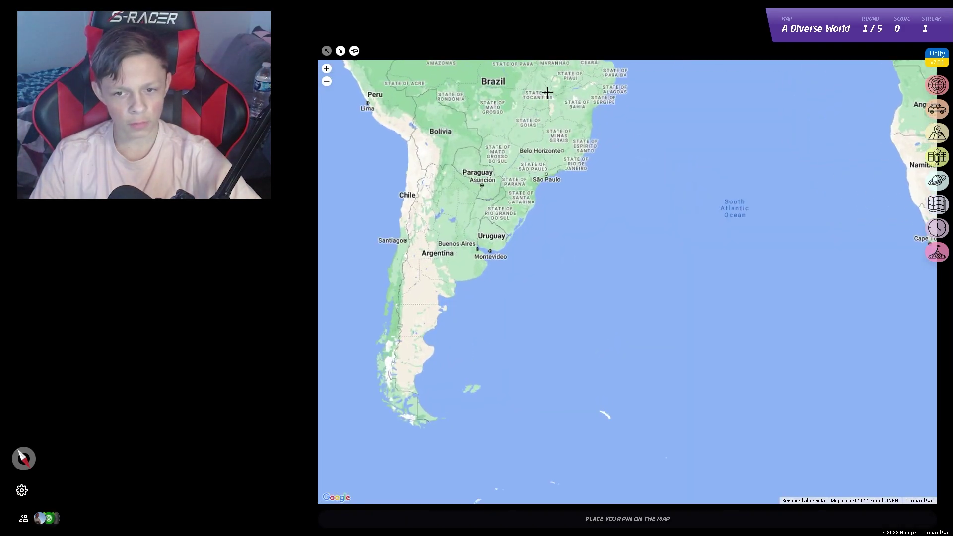
pyautogui.scroll(2, 562, 149)
pyautogui.moveTo(562, 149); pyautogui.dragTo(515, 436)
pyautogui.click(492, 518)
pyautogui.click(472, 479)
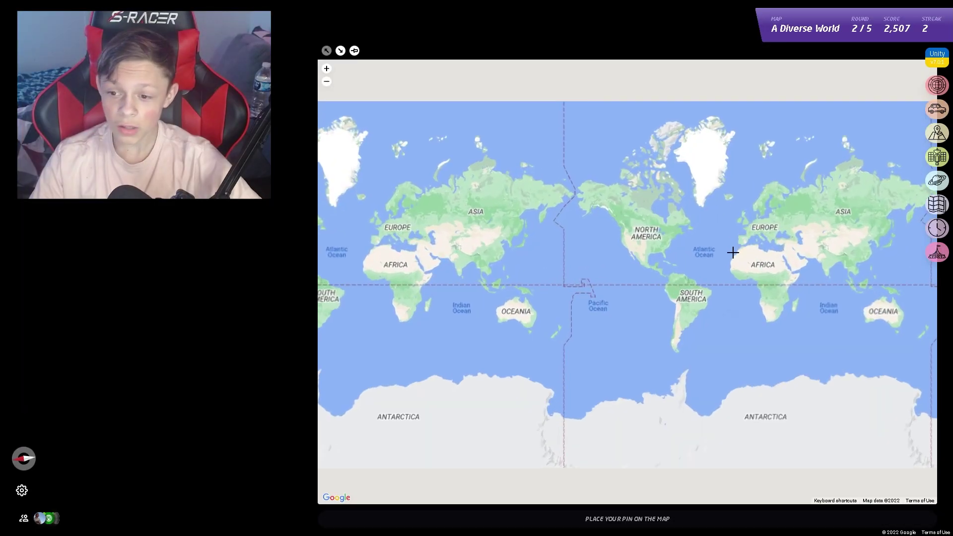
pyautogui.scroll(2, 782, 311)
pyautogui.scroll(2, 775, 344)
# Pin and submit guesses near Benin/Nigeria and on Kamchatka.
pyautogui.click(787, 334)
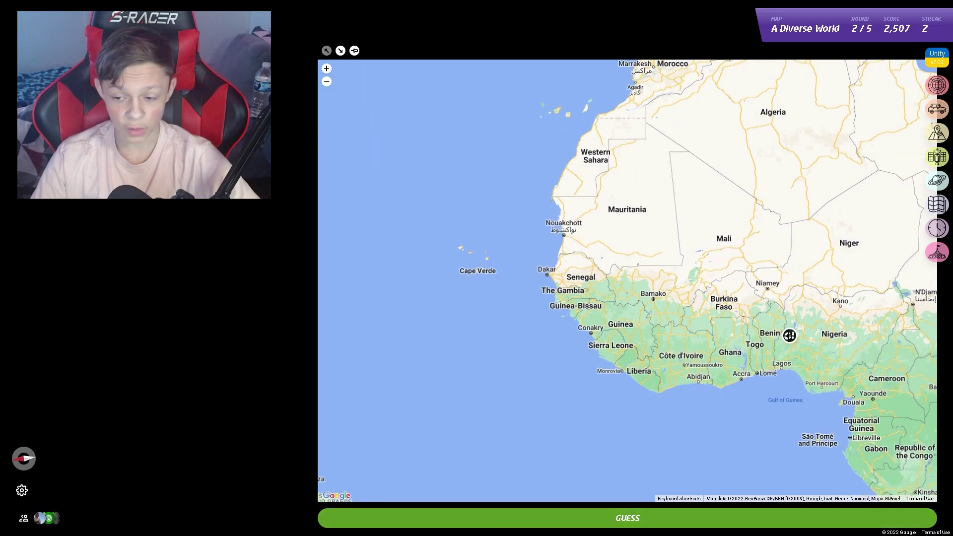
pyautogui.scroll(-1, 737, 298)
pyautogui.scroll(-1, 671, 188)
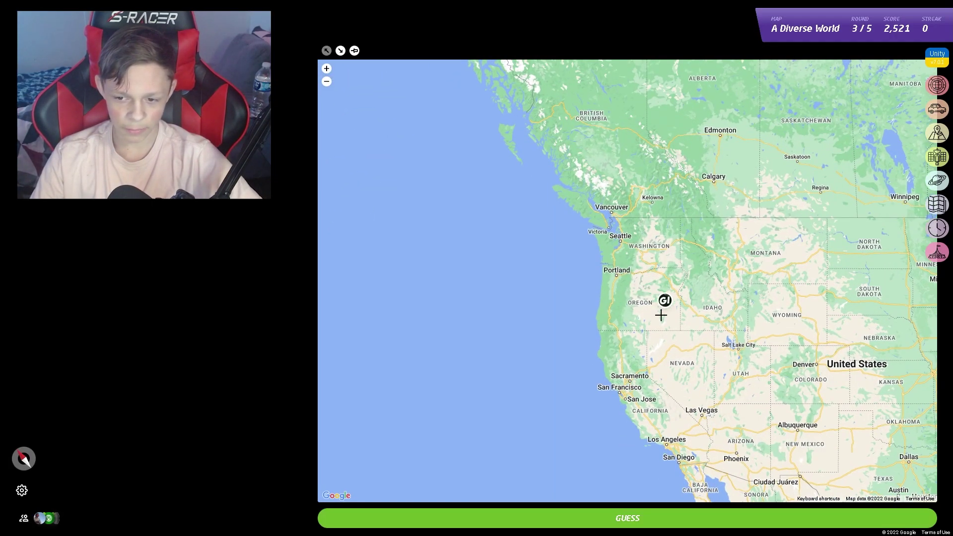
pyautogui.scroll(-2, 611, 318)
pyautogui.press('space')
pyautogui.click(477, 477)
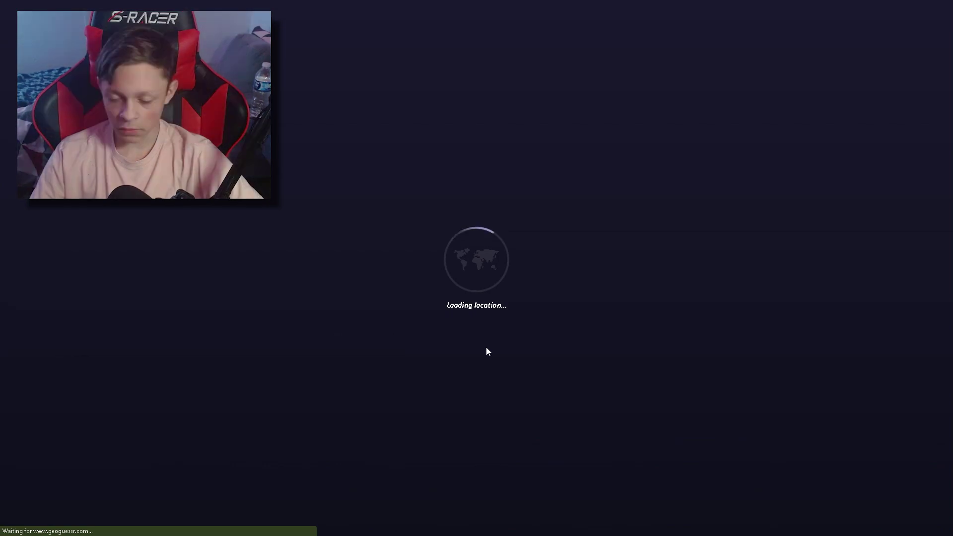
pyautogui.scroll(1, 818, 224)
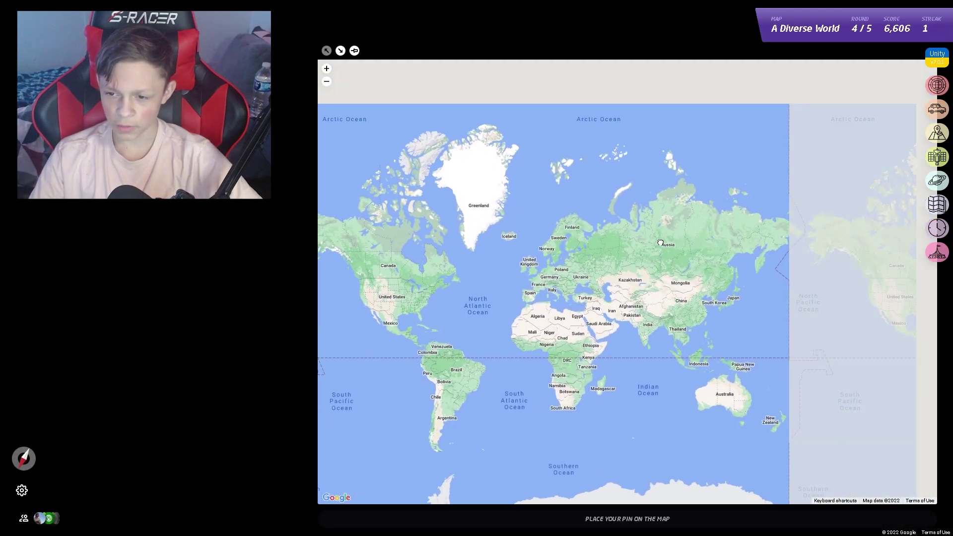
pyautogui.scroll(1, 687, 268)
pyautogui.scroll(2, 753, 288)
pyautogui.click(751, 299)
pyautogui.press('space')
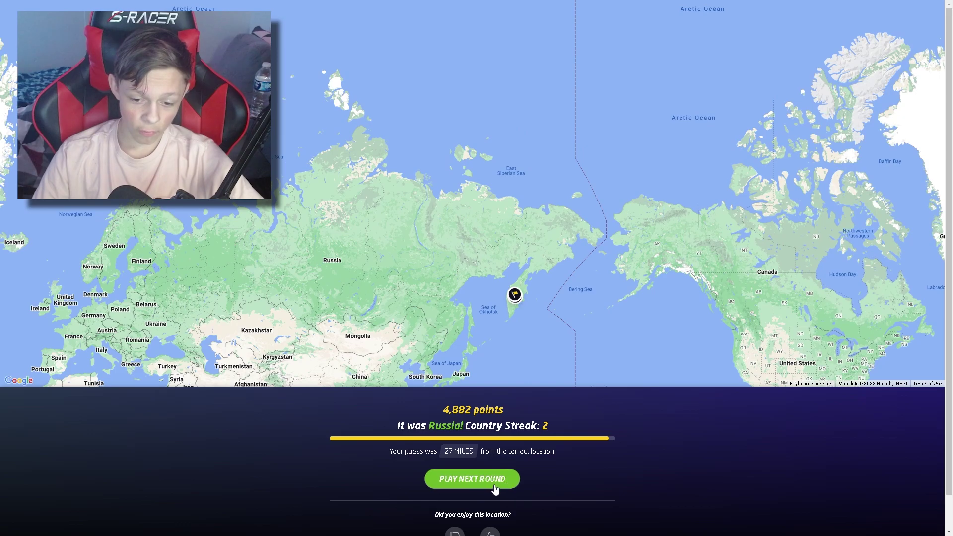
pyautogui.click(493, 480)
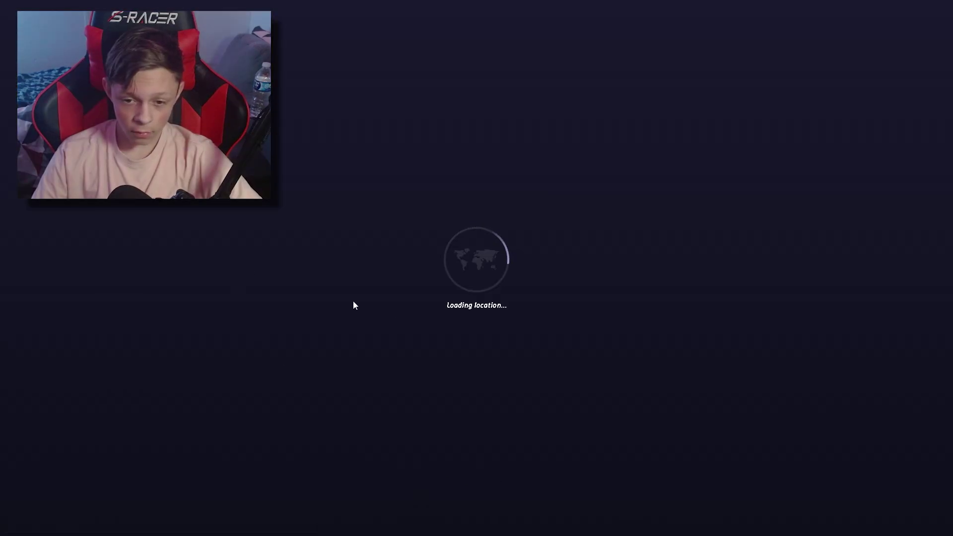
pyautogui.scroll(2, 756, 259)
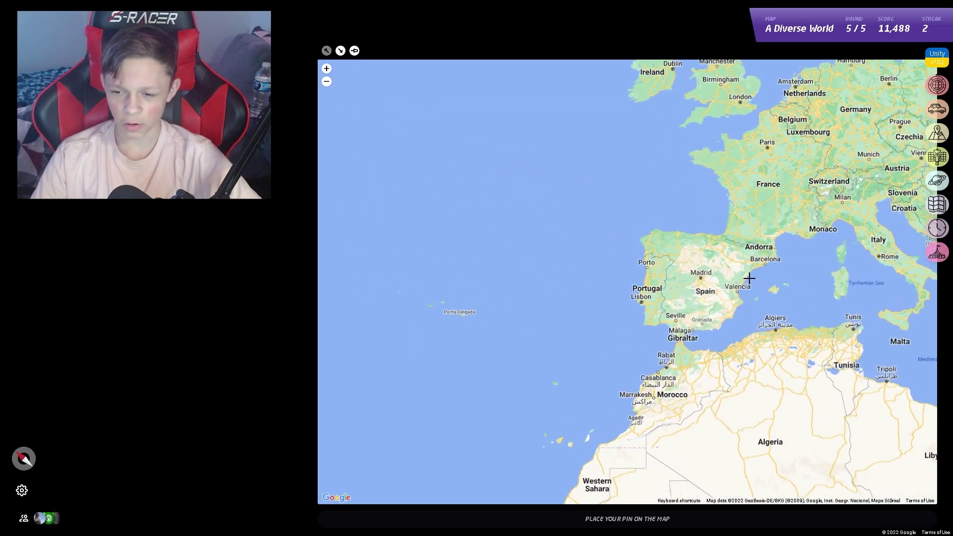
pyautogui.scroll(1, 749, 276)
# Guess Spain in the final round, then go back to the A Diverse World page.
pyautogui.moveTo(872, 275); pyautogui.dragTo(745, 276)
pyautogui.moveTo(566, 339)
pyautogui.mouseDown()
pyautogui.moveTo(730, 335)
pyautogui.moveTo(547, 290)
pyautogui.mouseUp()
pyautogui.moveTo(388, 299); pyautogui.dragTo(571, 294)
pyautogui.press('space')
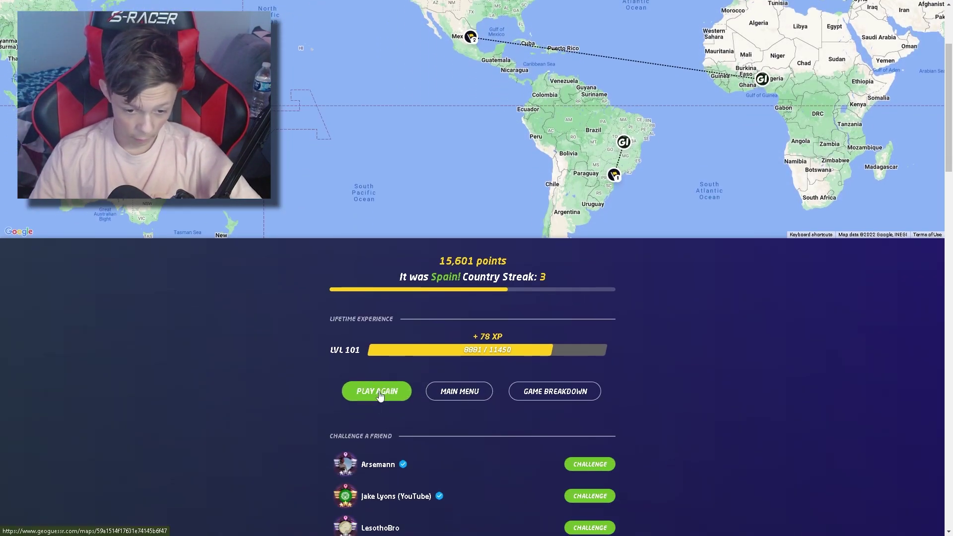
pyautogui.click(380, 394)
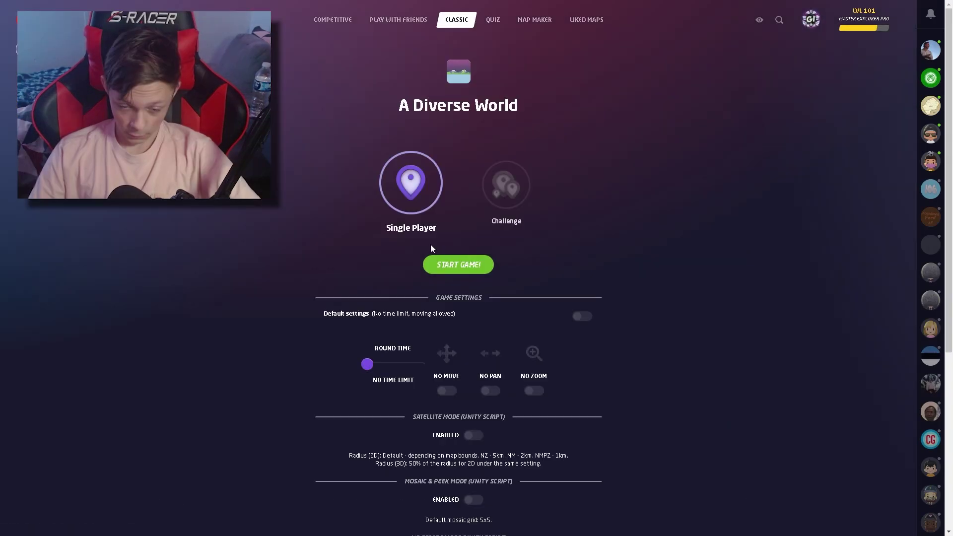
# Start a new game and guess the Canary Islands in round two.
pyautogui.click(449, 264)
pyautogui.scroll(3, 735, 236)
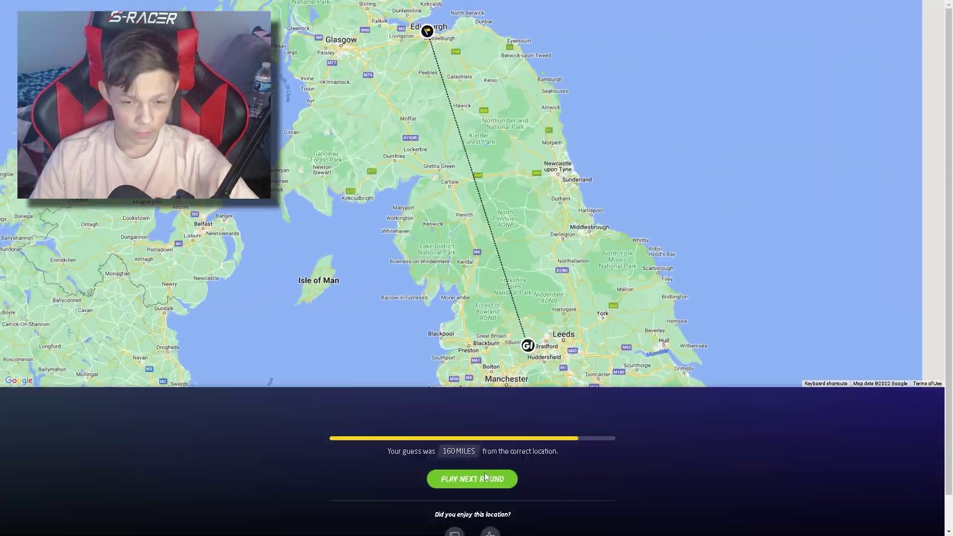
pyautogui.click(485, 477)
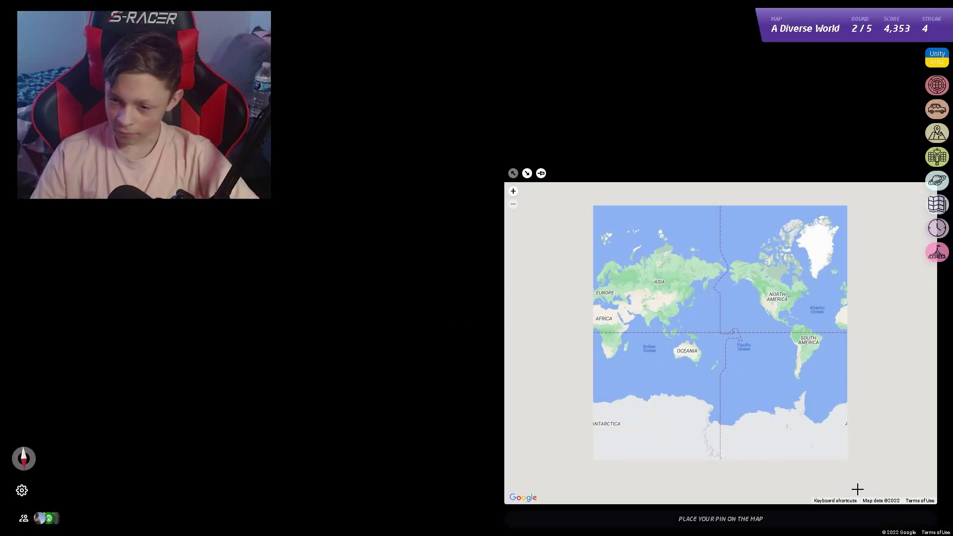
pyautogui.scroll(1, 780, 196)
pyautogui.scroll(3, 677, 286)
pyautogui.scroll(2, 634, 335)
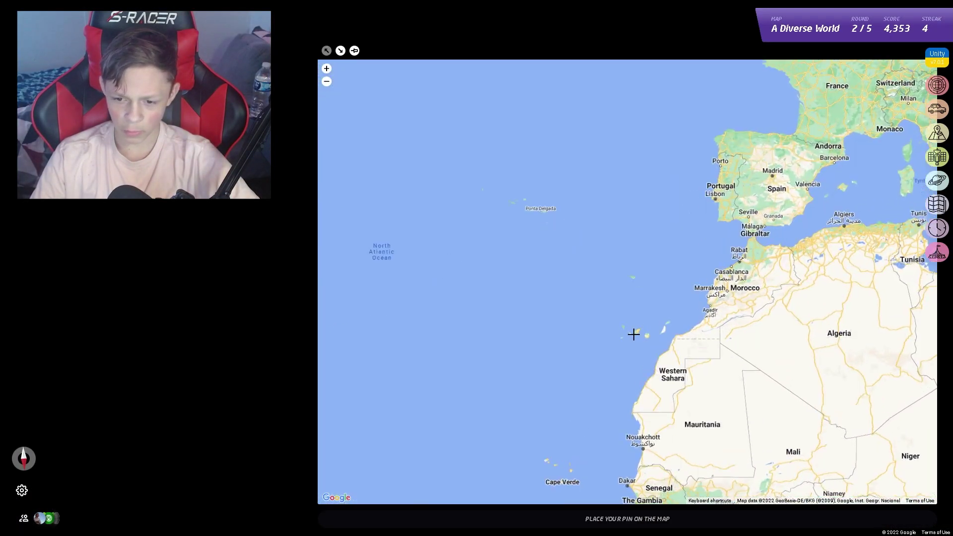
pyautogui.click(633, 328)
pyautogui.click(485, 518)
# Pin and submit a South Korea guess in round three.
pyautogui.click(457, 493)
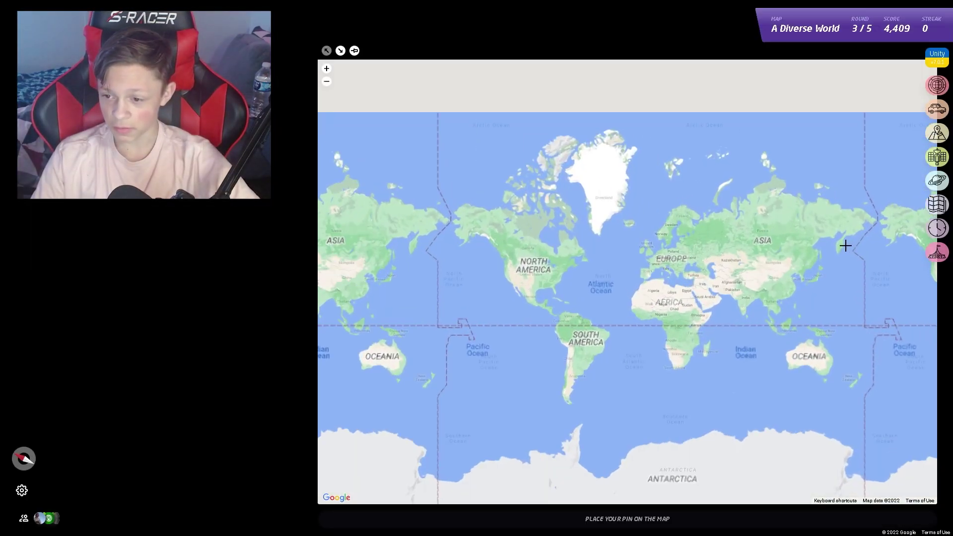
pyautogui.click(845, 245)
pyautogui.click(627, 517)
pyautogui.click(491, 497)
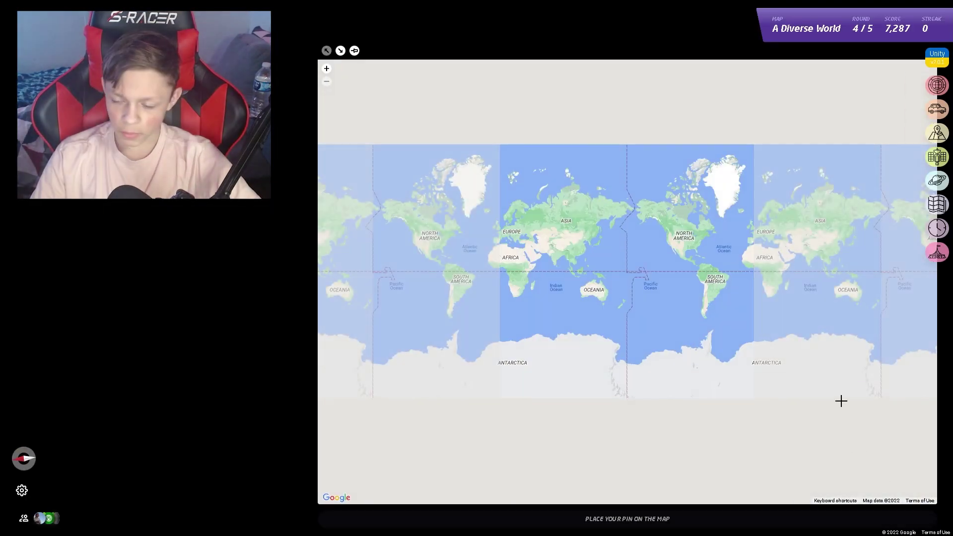
pyautogui.scroll(1, 634, 249)
pyautogui.scroll(2, 596, 260)
pyautogui.scroll(2, 577, 299)
# Guess central Mexico and western Russia, then view the 11,462-point summary.
pyautogui.click(577, 298)
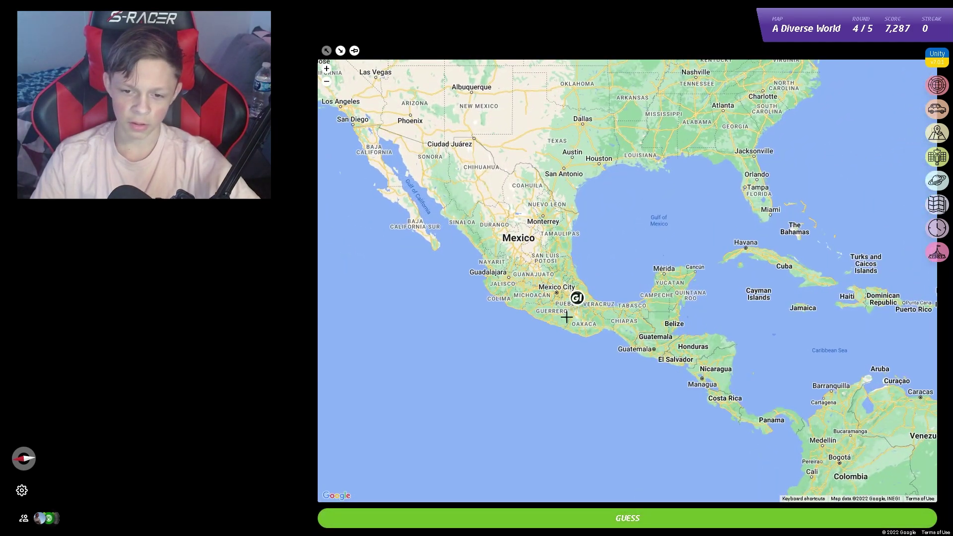
pyautogui.scroll(-1, 577, 298)
pyautogui.scroll(-1, 702, 385)
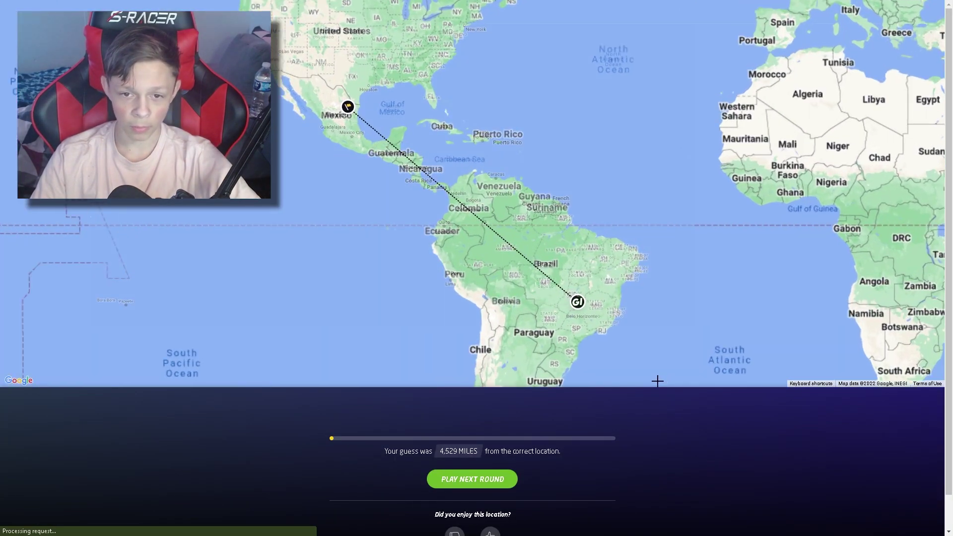
pyautogui.click(488, 494)
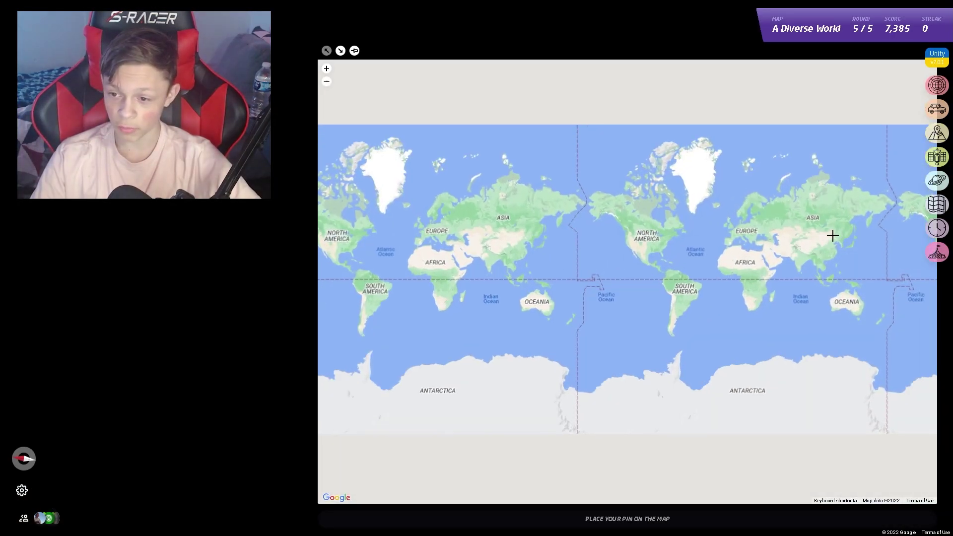
pyautogui.scroll(3, 745, 216)
pyautogui.click(689, 195)
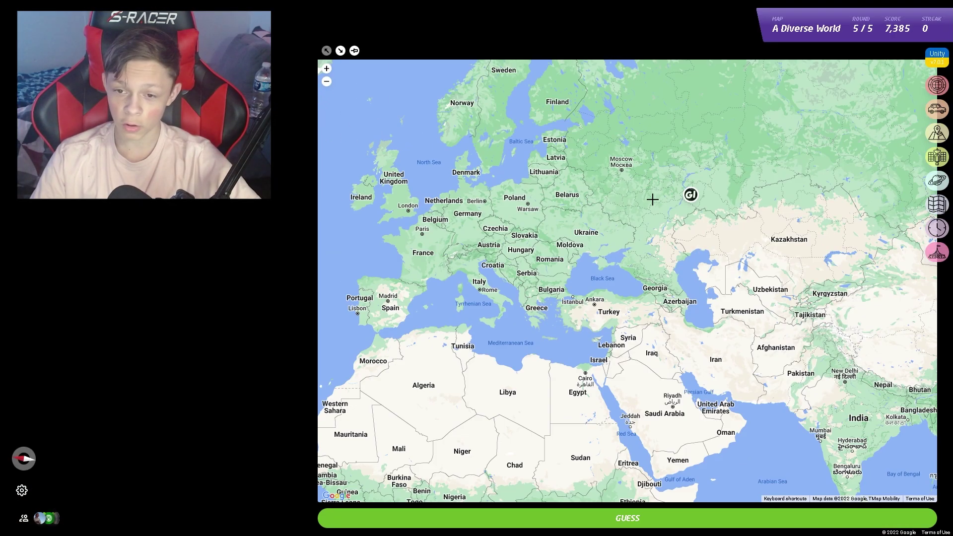
pyautogui.scroll(-2, 633, 321)
pyautogui.scroll(-2, 567, 425)
pyautogui.scroll(-1, 558, 387)
pyautogui.click(477, 518)
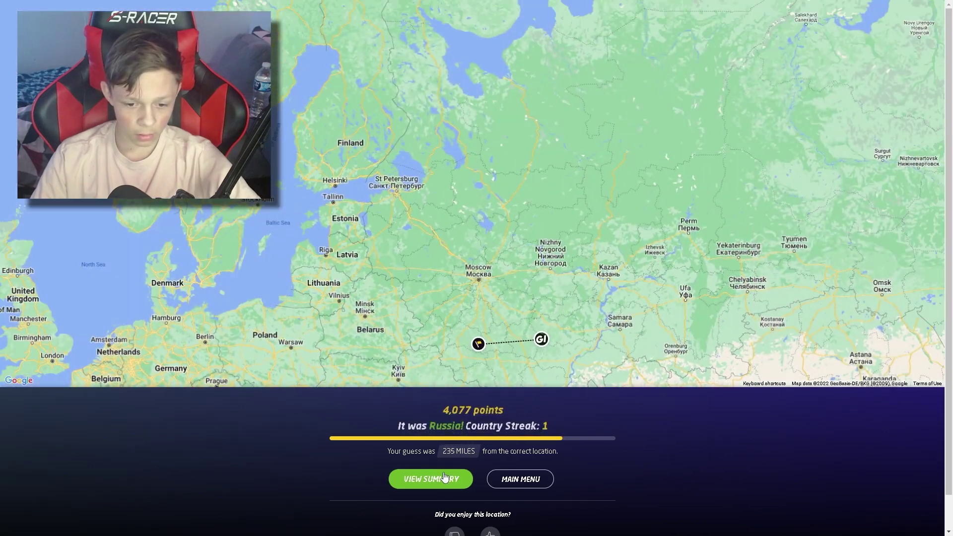
pyautogui.click(445, 478)
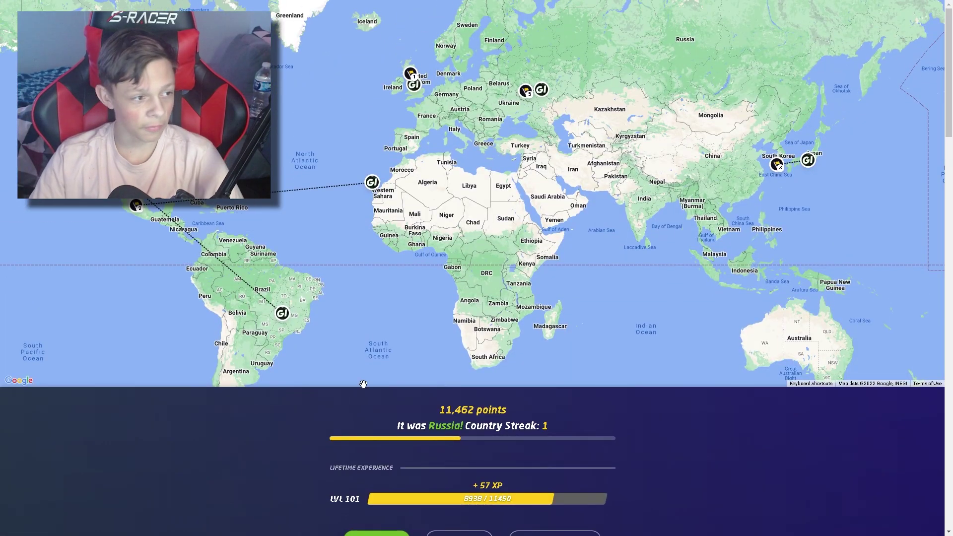